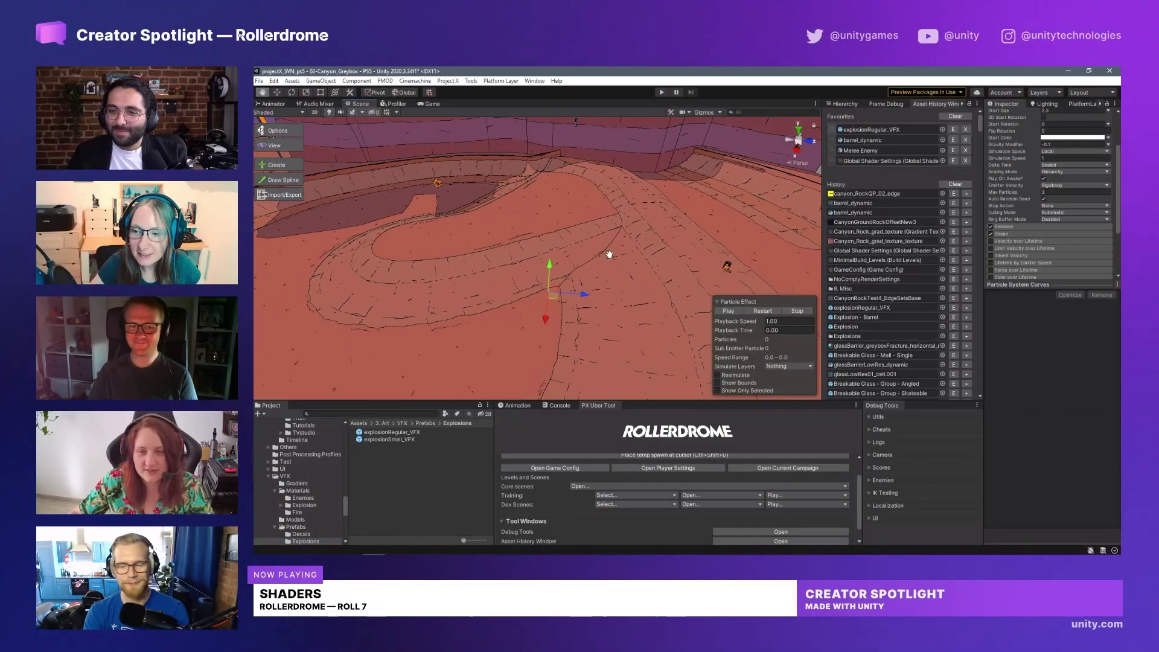
Step: Replay the explosion particle effect at normal speed and watch it in the canyon scene
{"action": "left_click_drag", "start_coordinate": [611, 255], "coordinate": [682, 266]}
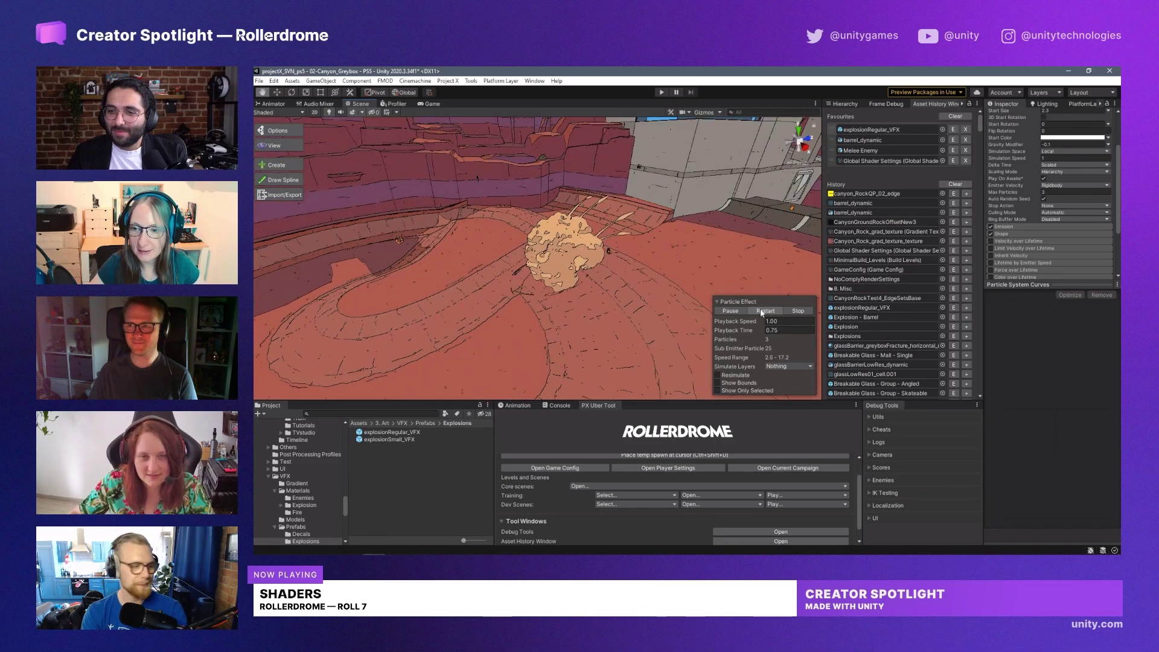
{"action": "scroll", "coordinate": [764, 314], "scroll_direction": "up", "scroll_amount": 3}
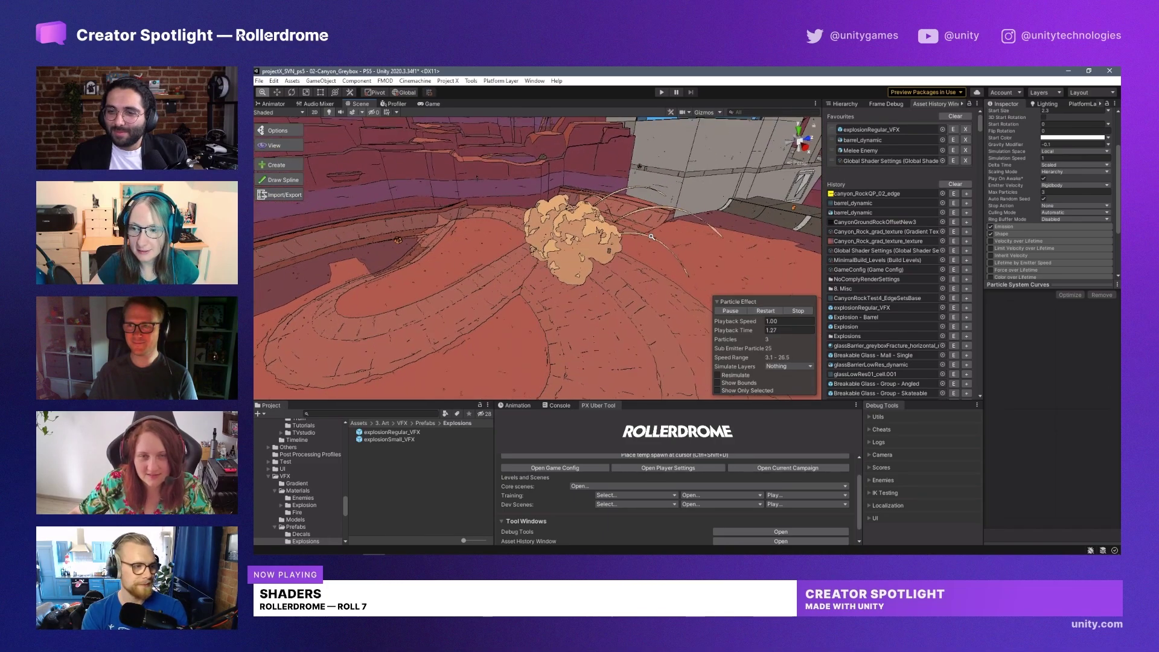
{"action": "left_click", "coordinate": [763, 311]}
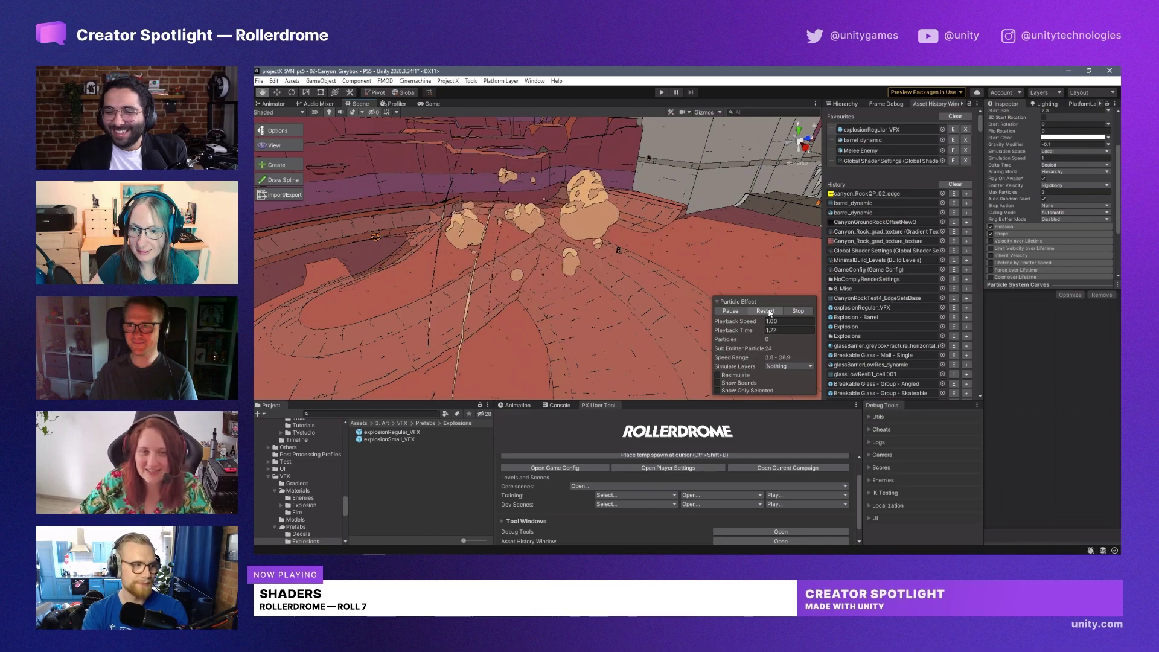
{"action": "left_click", "coordinate": [768, 311]}
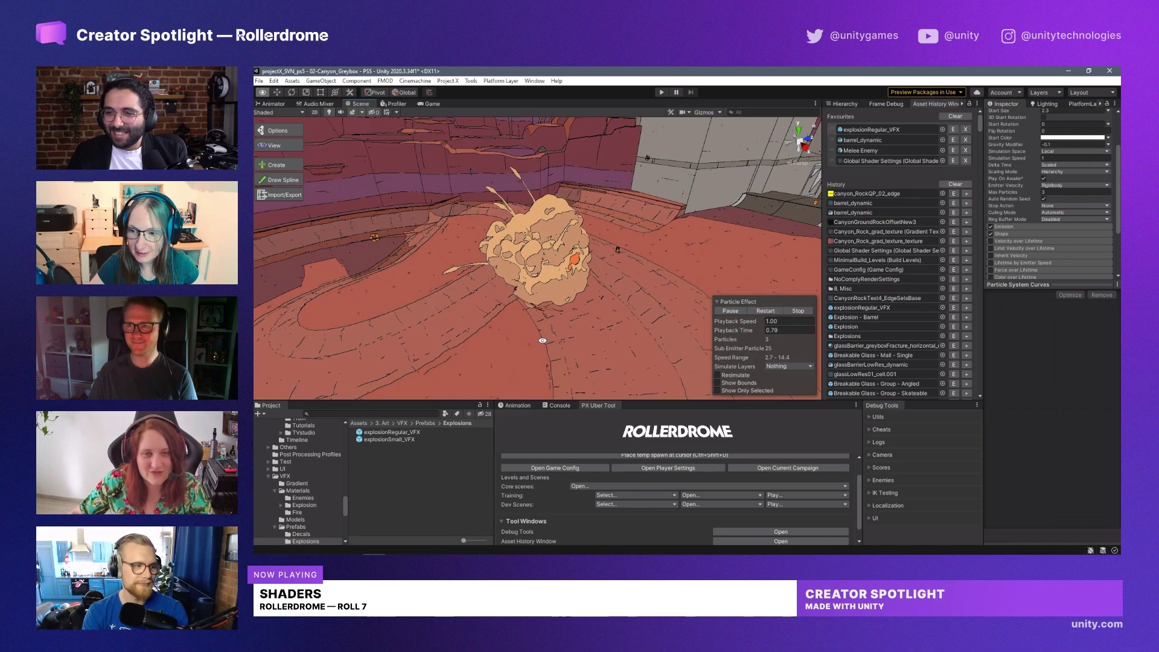
{"action": "left_click_drag", "start_coordinate": [541, 339], "coordinate": [785, 323], "text": "alt"}
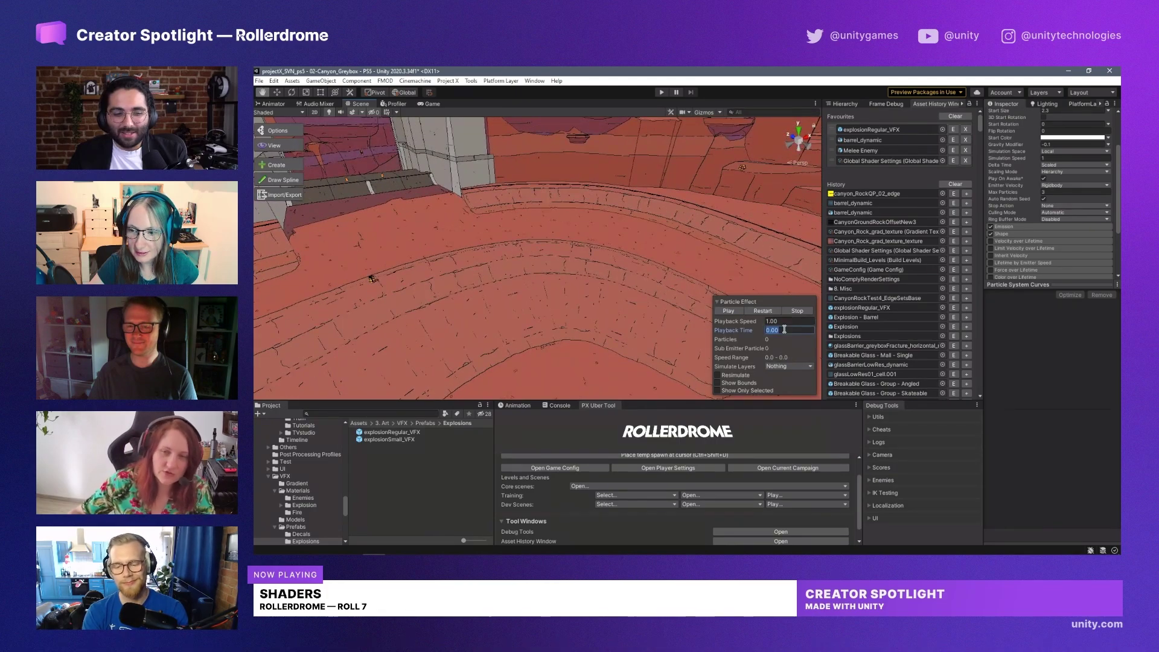
Step: Set the particle effect's playback speed to 0.1 and watch the explosion in slow motion from a low angle
{"action": "left_click", "coordinate": [785, 321]}
{"action": "type", "text": "0.1"}
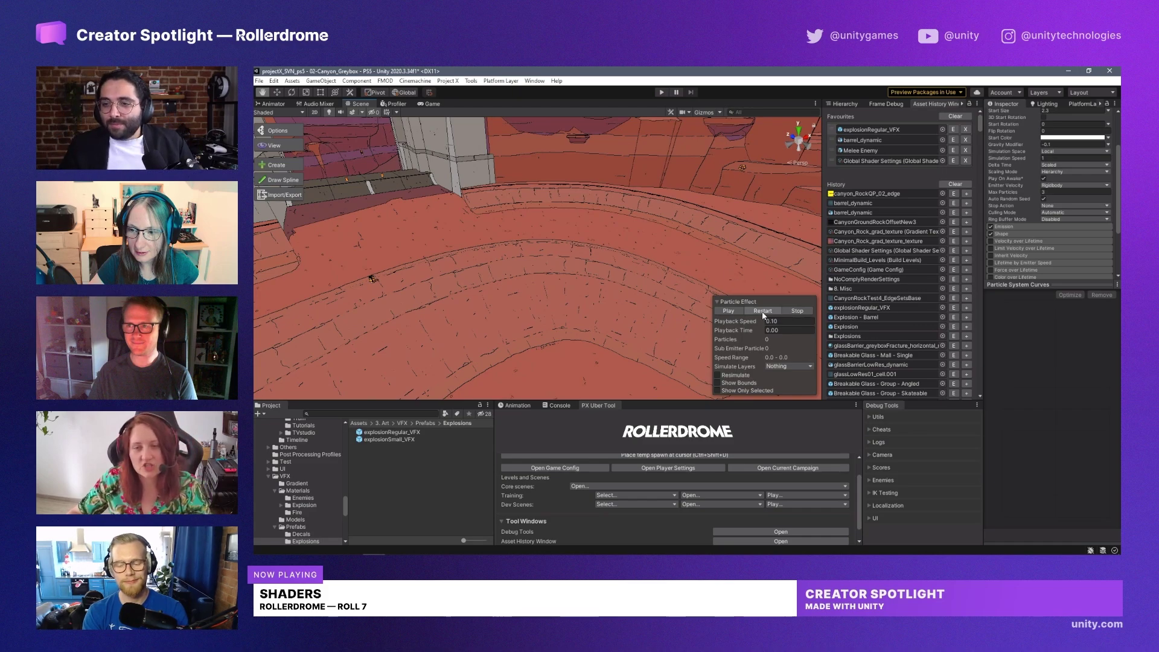
{"action": "scroll", "coordinate": [615, 254], "scroll_direction": "down", "scroll_amount": 3, "text": "alt"}
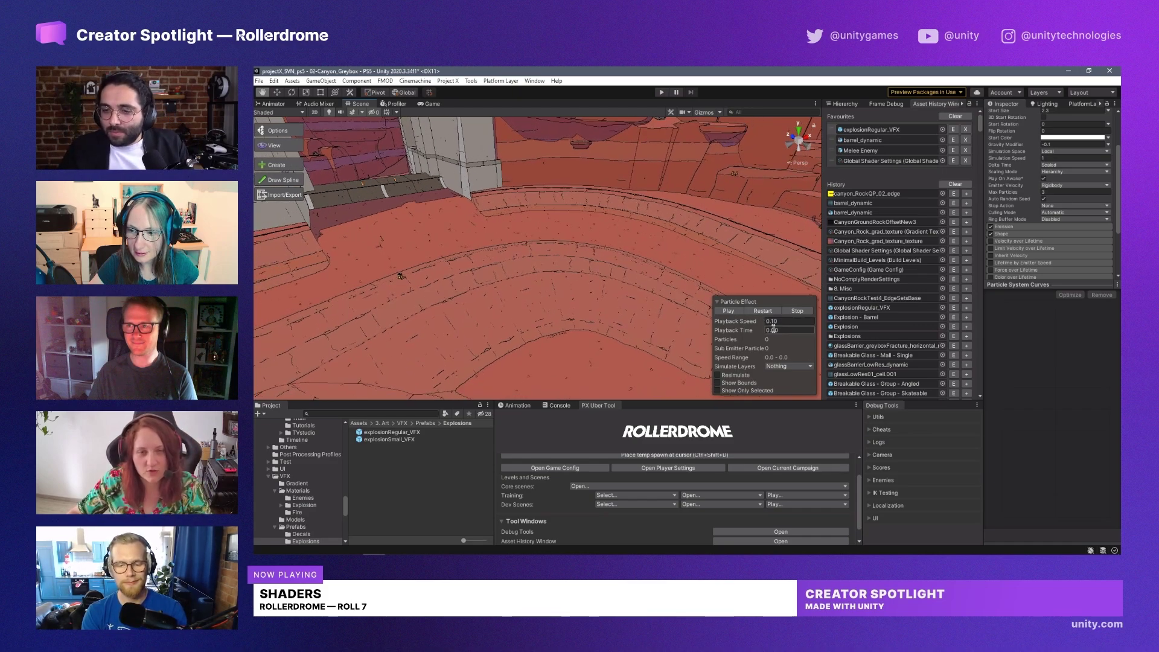
{"action": "scroll", "coordinate": [636, 256], "scroll_direction": "up", "scroll_amount": 3, "text": "alt"}
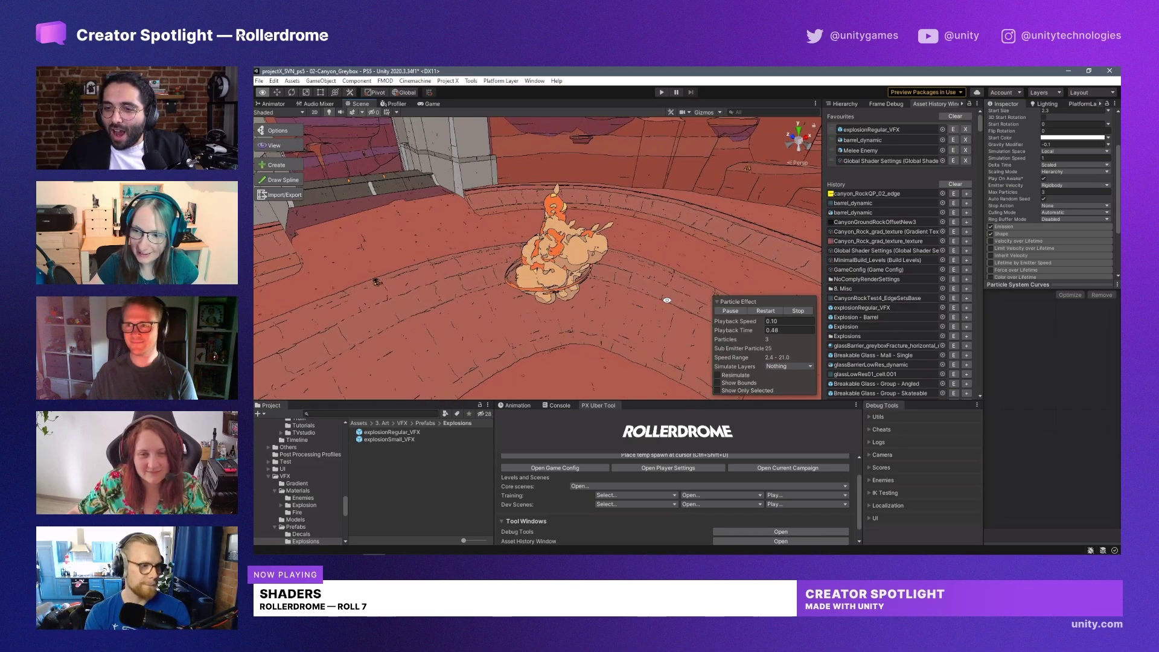
{"action": "right_click_drag", "start_coordinate": [651, 334], "coordinate": [686, 298]}
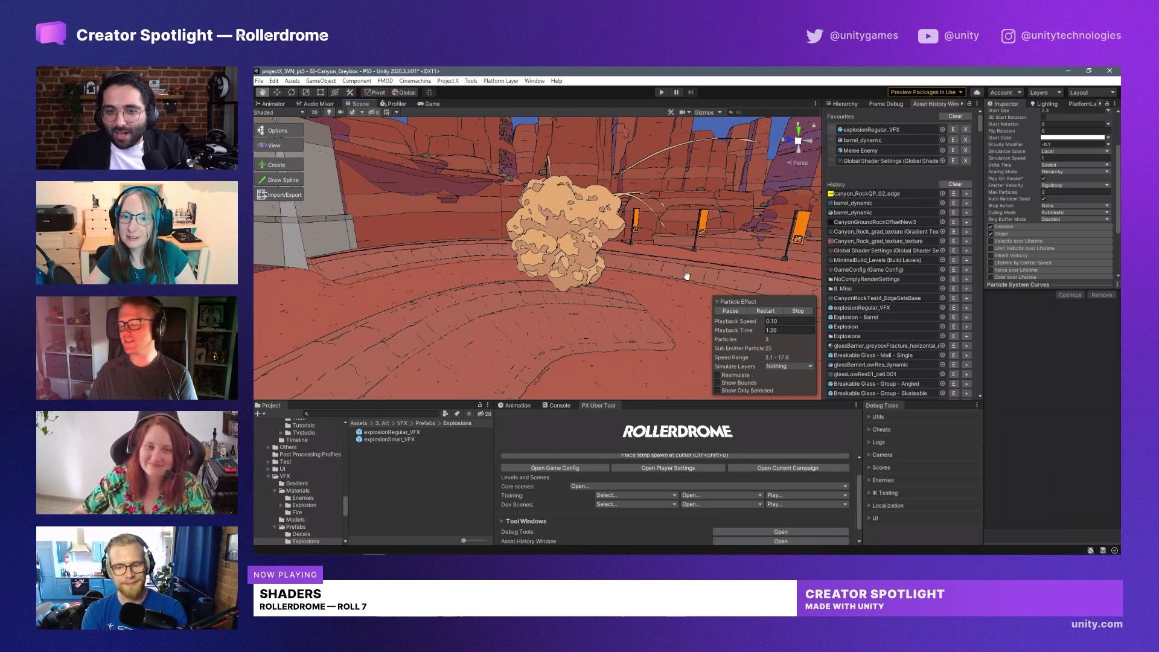
{"action": "right_click_drag", "start_coordinate": [685, 298], "coordinate": [683, 286]}
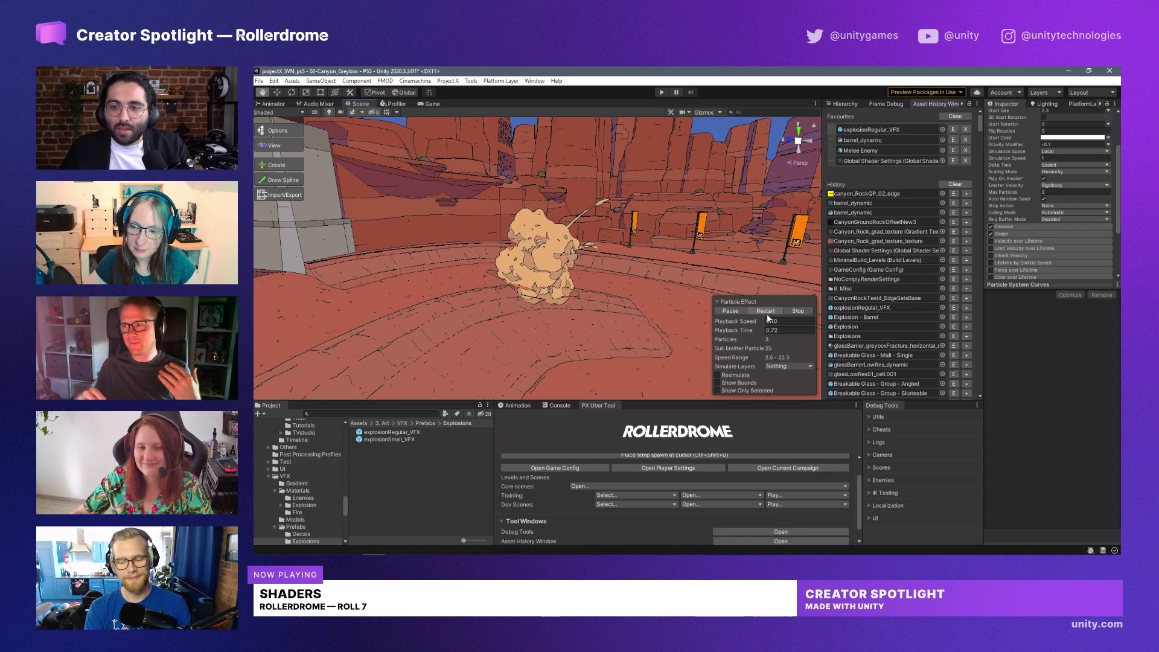
{"action": "middle_click_drag", "start_coordinate": [662, 323], "coordinate": [660, 324]}
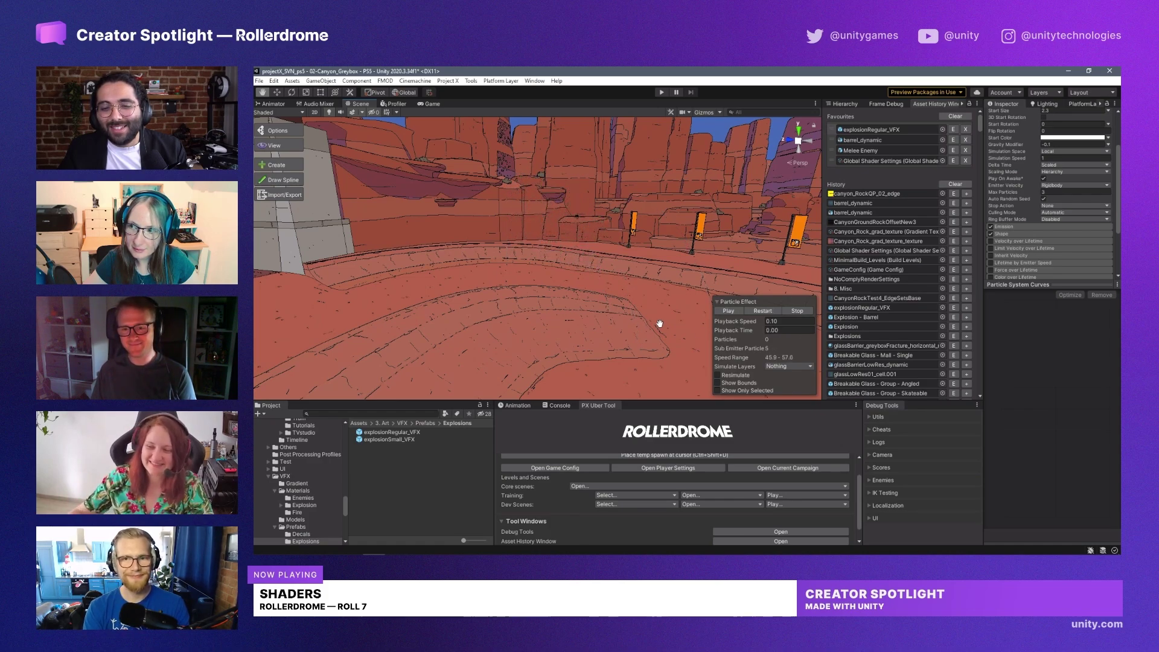
{"action": "left_click_drag", "start_coordinate": [628, 295], "coordinate": [626, 298]}
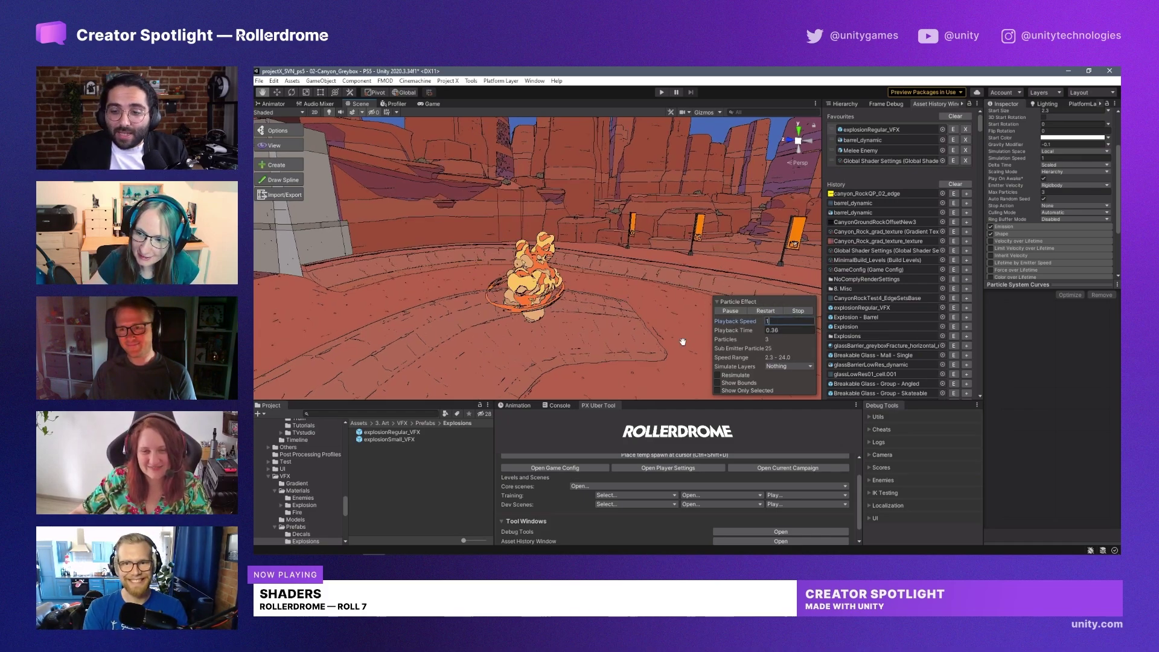
Step: Set the particle effect's playback speed to 1, replay the explosion and pause it mid-burst
{"action": "key", "text": "Return"}
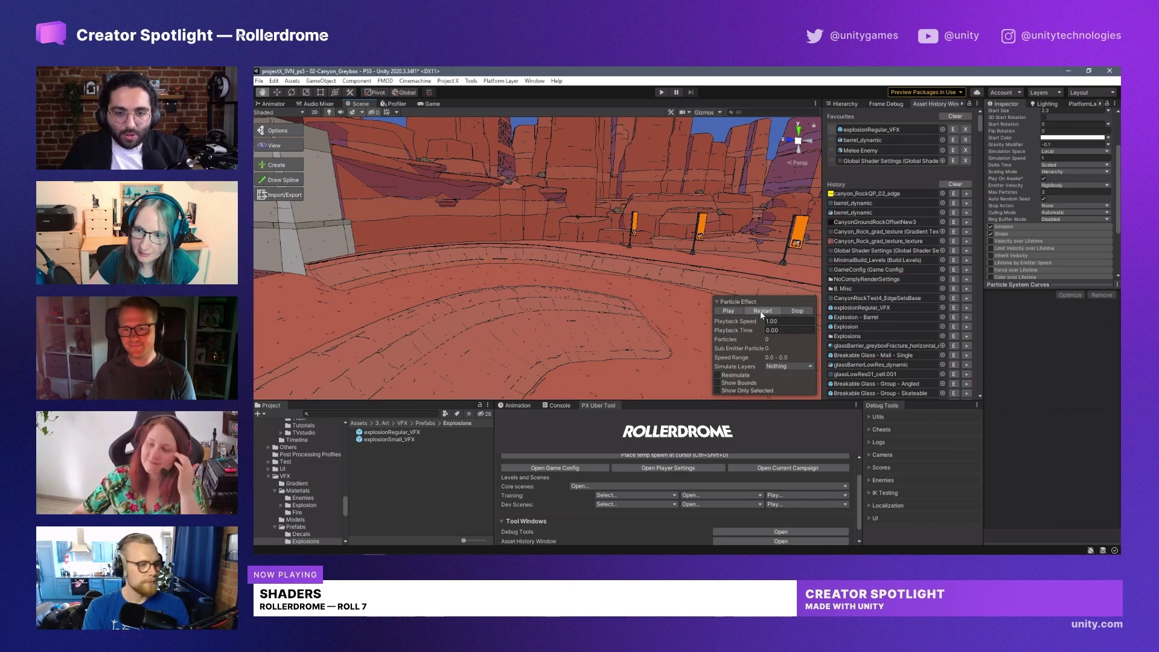
{"action": "left_click", "coordinate": [762, 311]}
{"action": "left_click", "coordinate": [762, 312]}
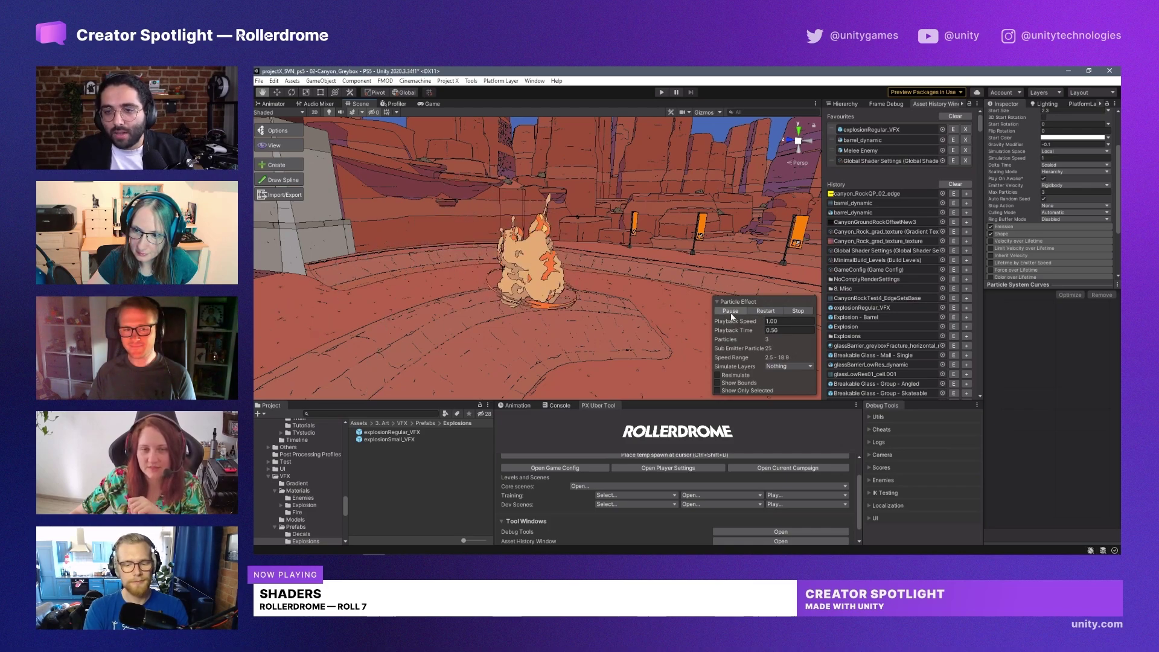
{"action": "left_click", "coordinate": [753, 312]}
{"action": "left_click", "coordinate": [732, 312]}
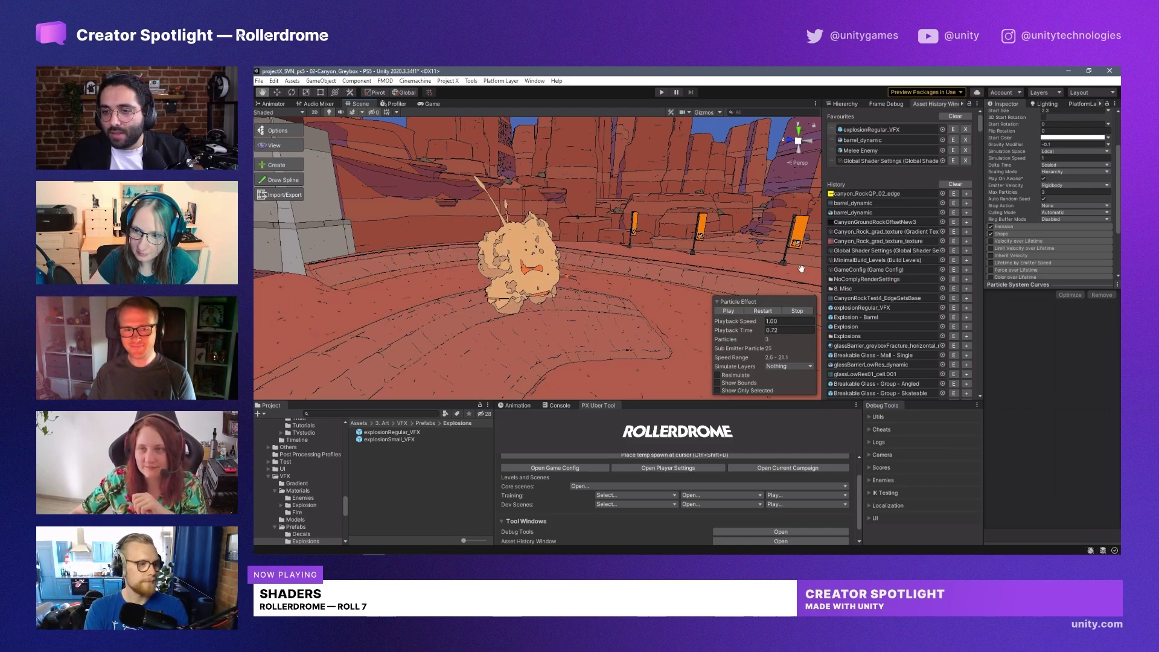
Step: Select the explosionRegular_VFX object in the scene and expand its child particle systems in the Hierarchy
{"action": "left_click", "coordinate": [845, 103]}
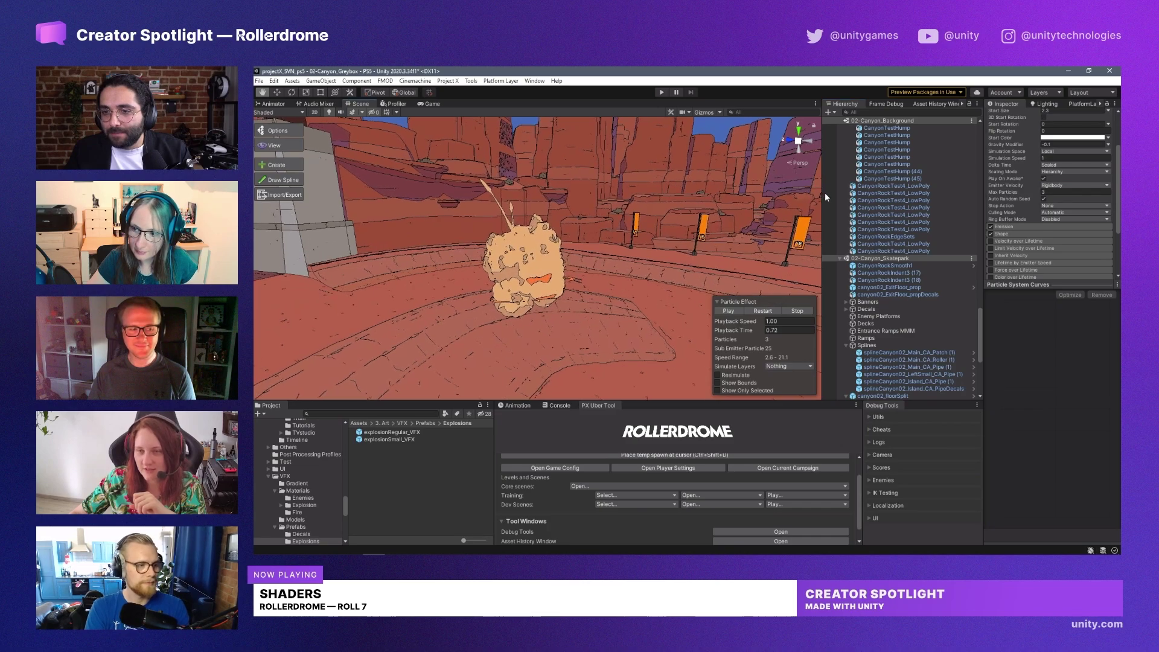
{"action": "key", "text": "w"}
{"action": "middle_click_drag", "start_coordinate": [556, 266], "coordinate": [579, 272]}
{"action": "left_click", "coordinate": [580, 272]}
{"action": "left_click", "coordinate": [580, 272]}
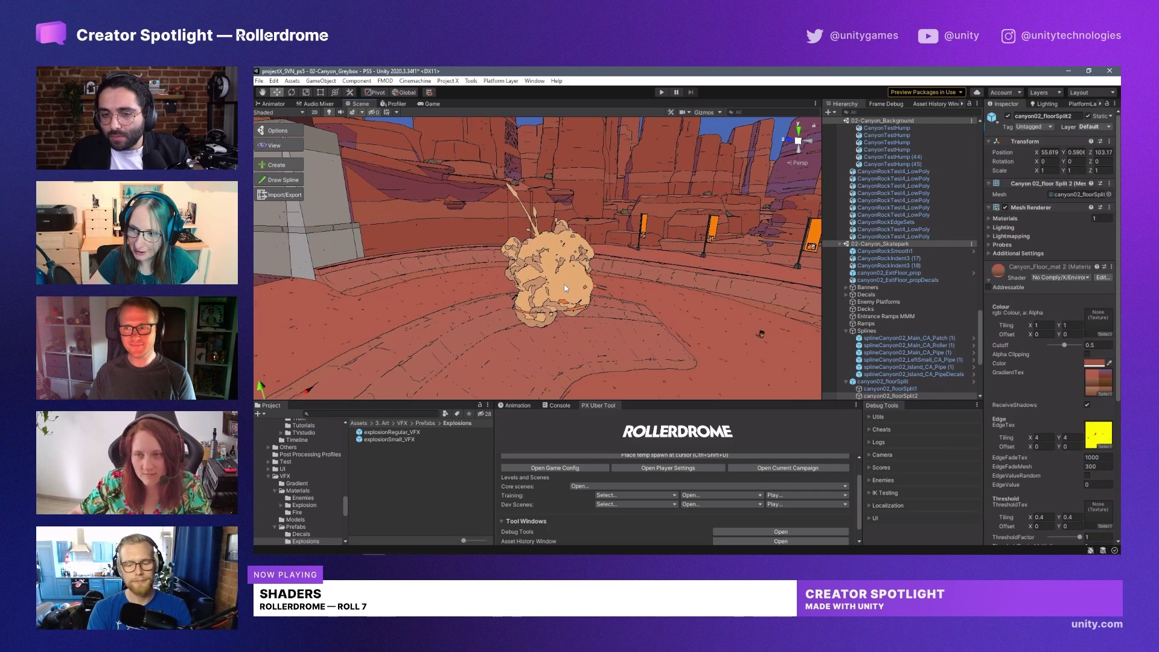
{"action": "scroll", "coordinate": [906, 311], "scroll_direction": "down", "scroll_amount": 3}
{"action": "scroll", "coordinate": [905, 311], "scroll_direction": "down", "scroll_amount": 1}
{"action": "left_click", "coordinate": [567, 277]}
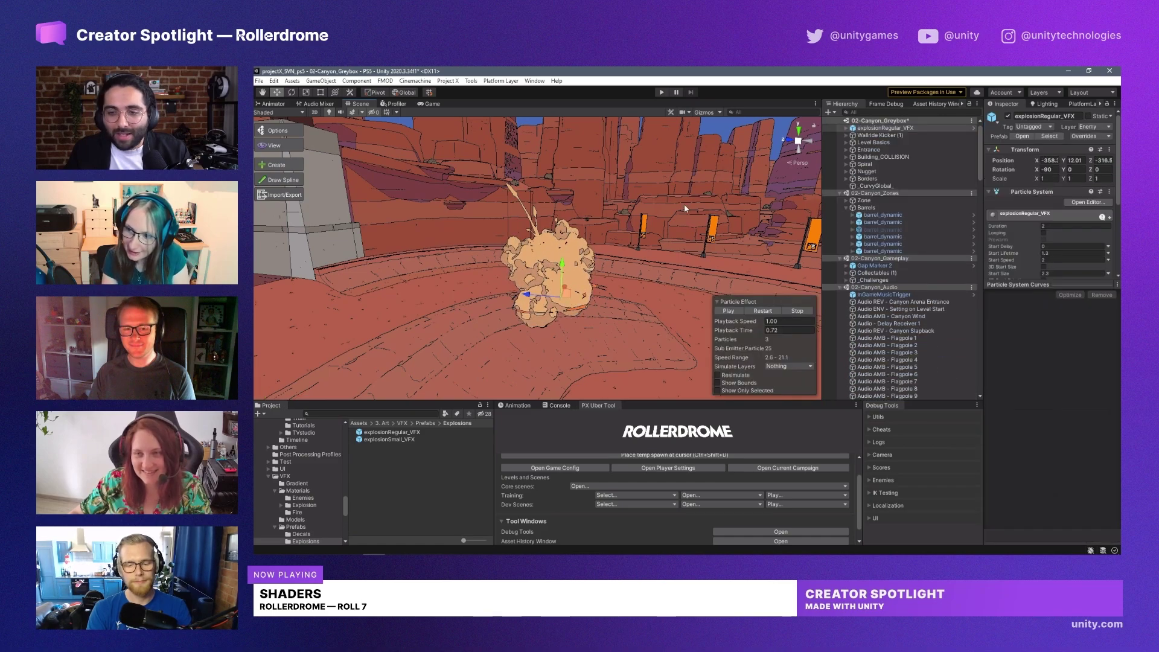
{"action": "middle_click_drag", "start_coordinate": [683, 204], "coordinate": [699, 212]}
{"action": "left_click_drag", "start_coordinate": [698, 212], "coordinate": [595, 226], "text": "alt"}
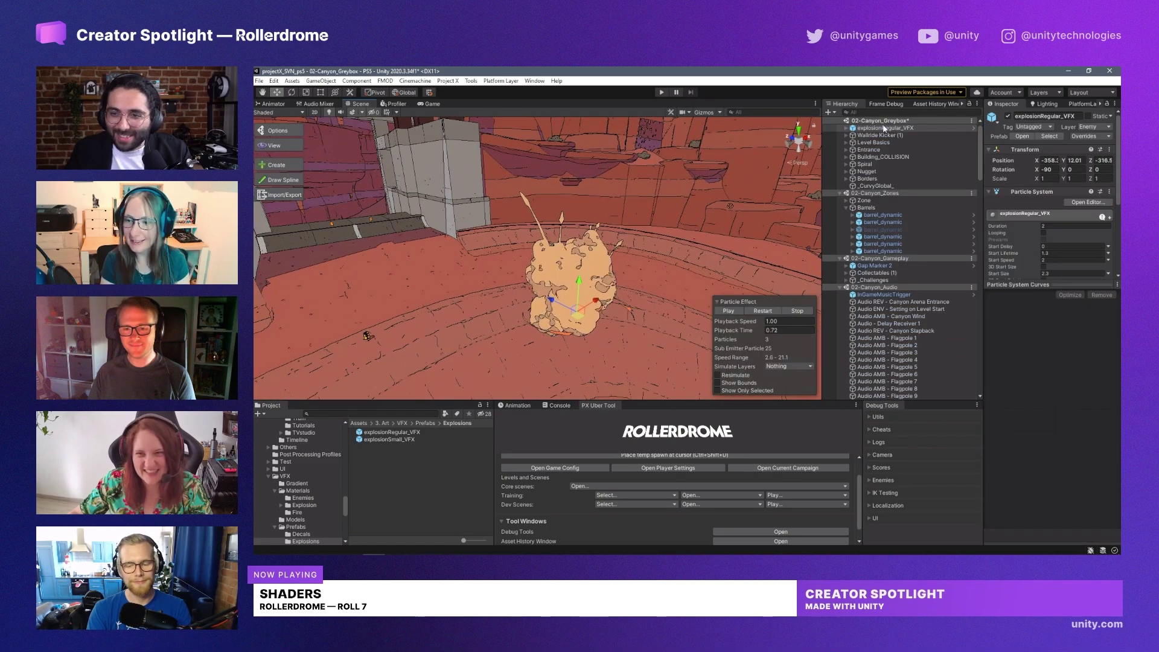
{"action": "left_click", "coordinate": [846, 128]}
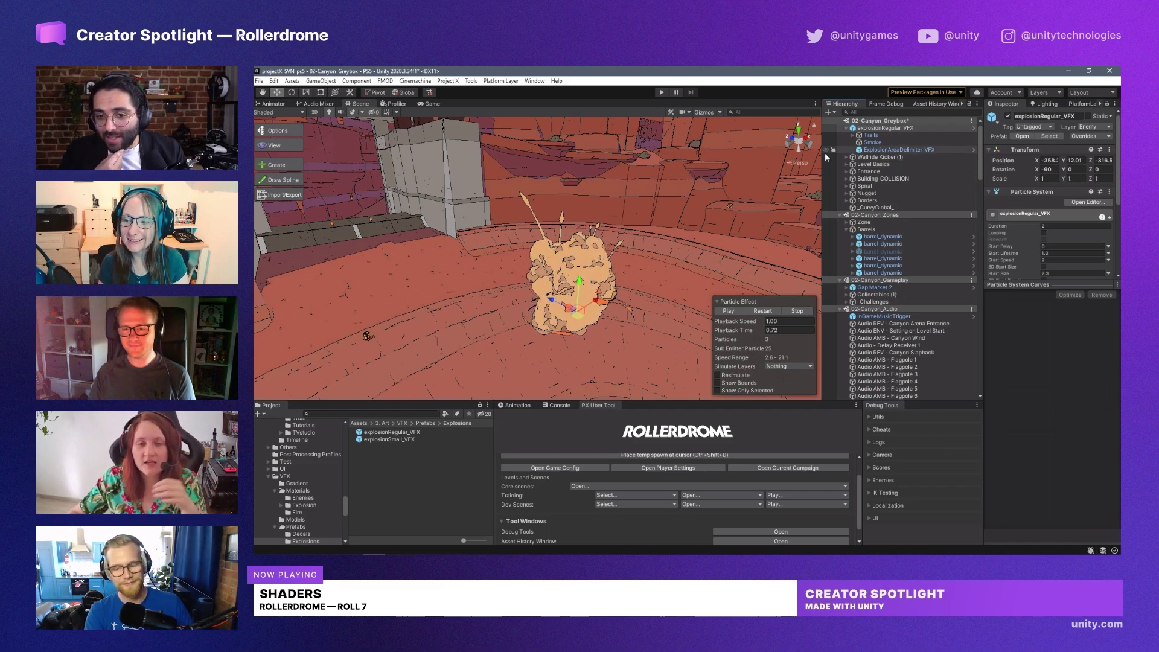
Step: Deactivate the Trails, TrailClouds, Smoke and ExplosionAreaDelimiter_VFX children of explosionRegular_VFX
{"action": "middle_click_drag", "start_coordinate": [651, 248], "coordinate": [631, 244]}
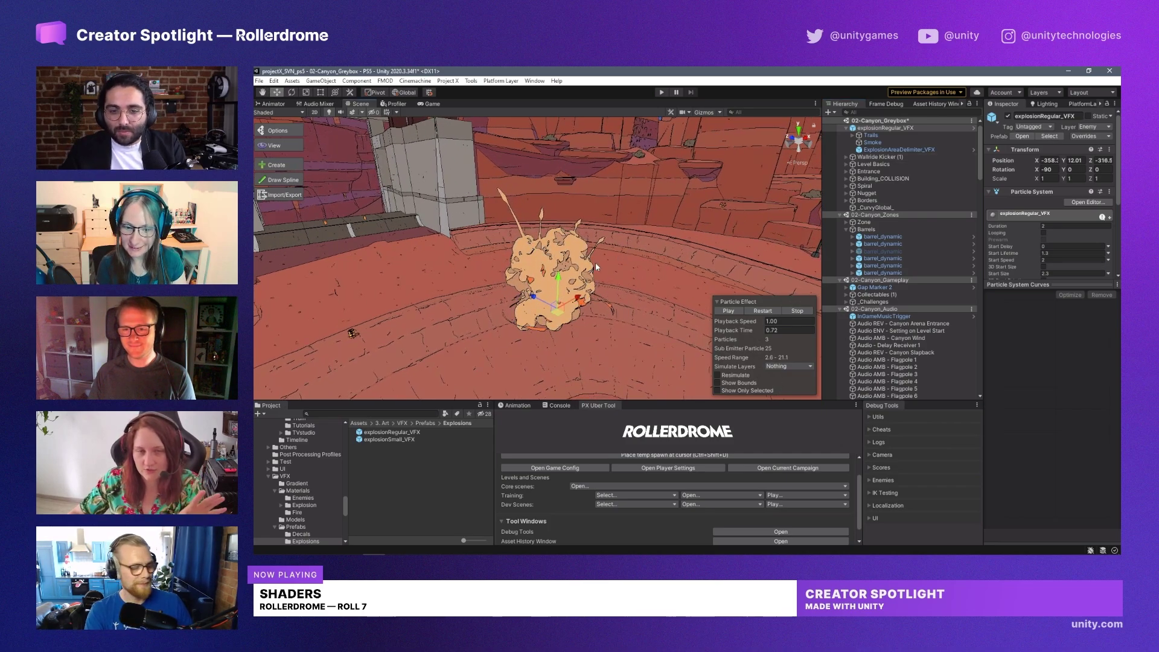
{"action": "middle_click_drag", "start_coordinate": [597, 266], "coordinate": [602, 270]}
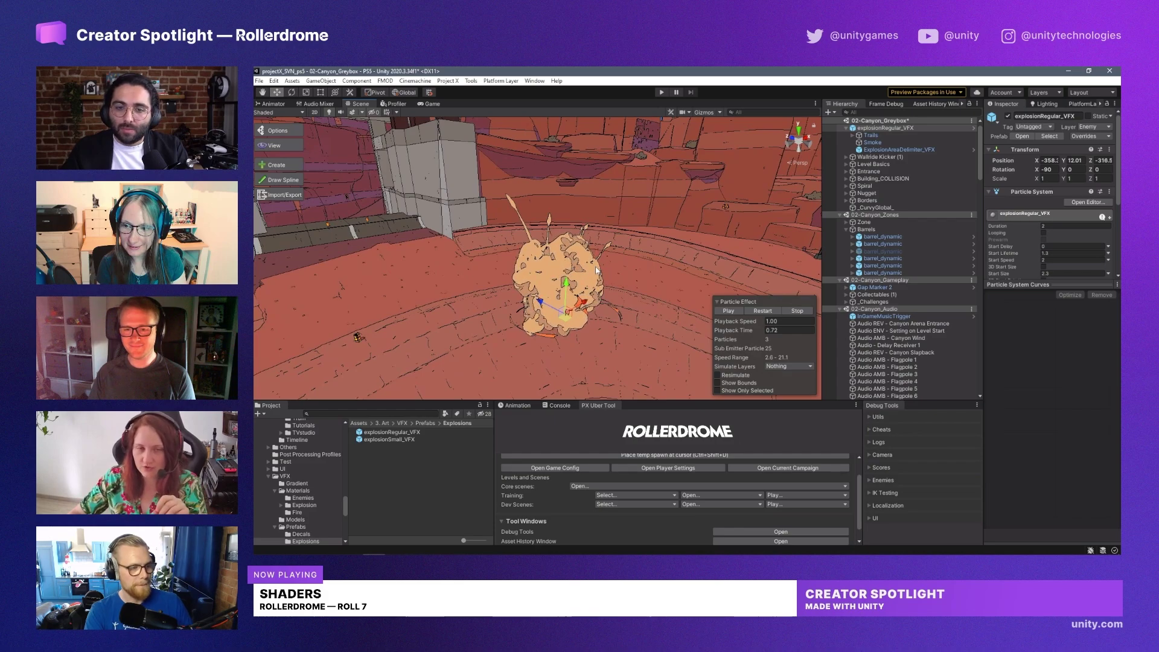
{"action": "left_click_drag", "start_coordinate": [596, 270], "coordinate": [743, 277], "text": "alt"}
{"action": "scroll", "coordinate": [743, 277], "scroll_direction": "down", "scroll_amount": 2}
{"action": "left_click", "coordinate": [876, 136]}
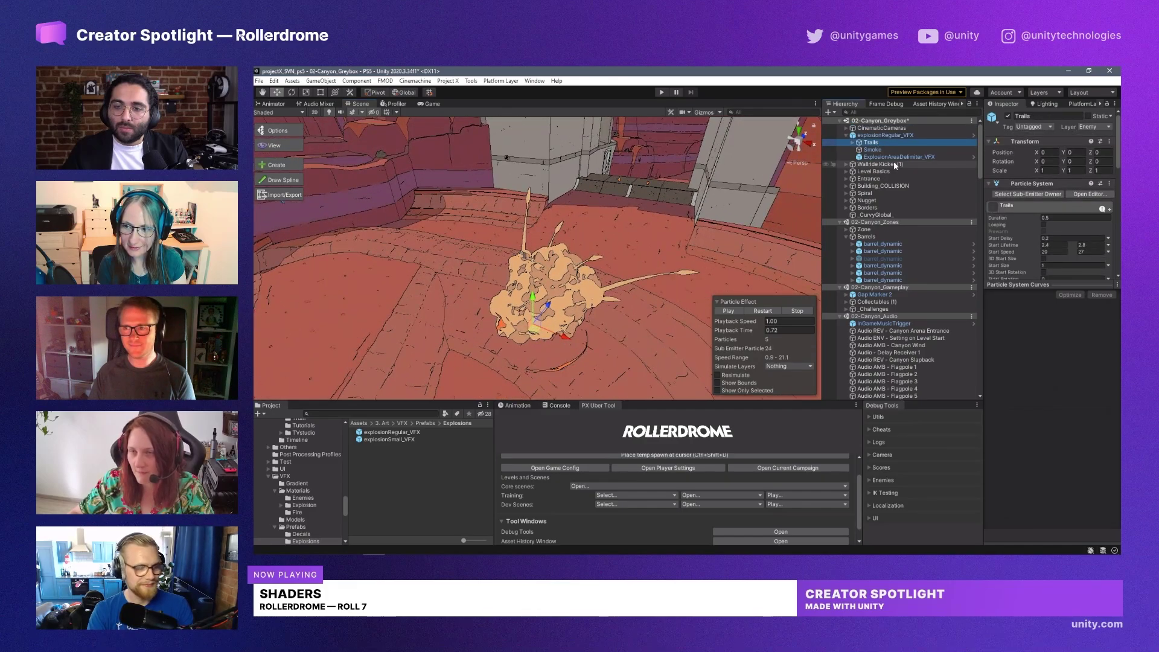
{"action": "left_click", "coordinate": [869, 136]}
{"action": "left_click", "coordinate": [852, 142]}
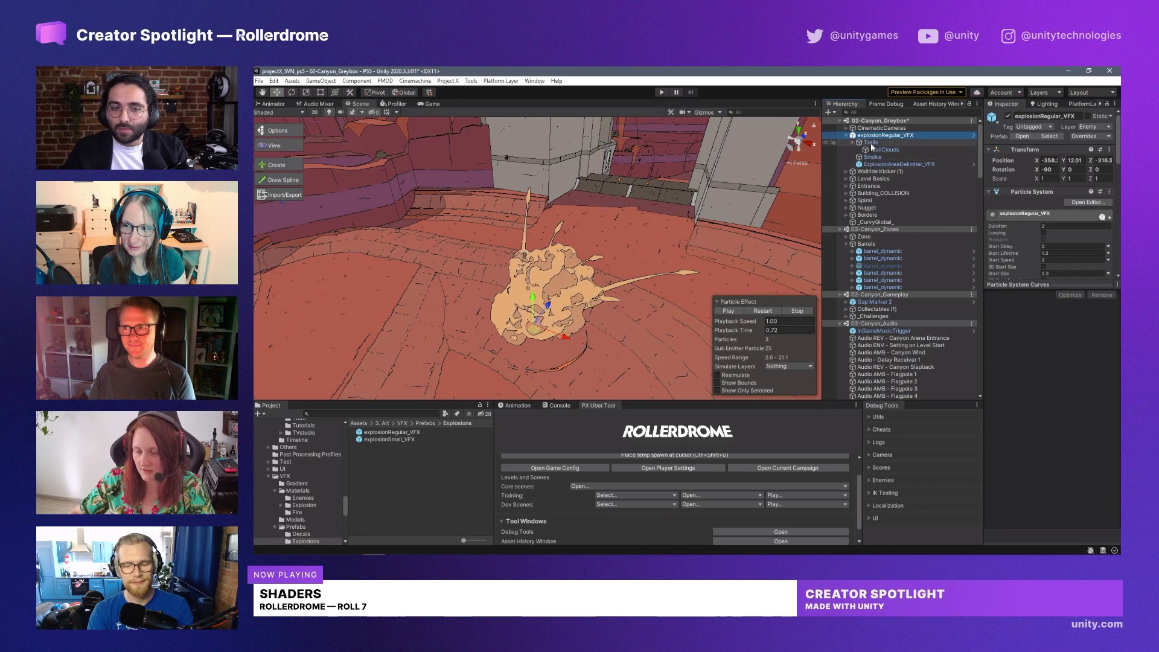
{"action": "left_click", "coordinate": [870, 144]}
{"action": "left_click", "coordinate": [900, 164], "text": "shift"}
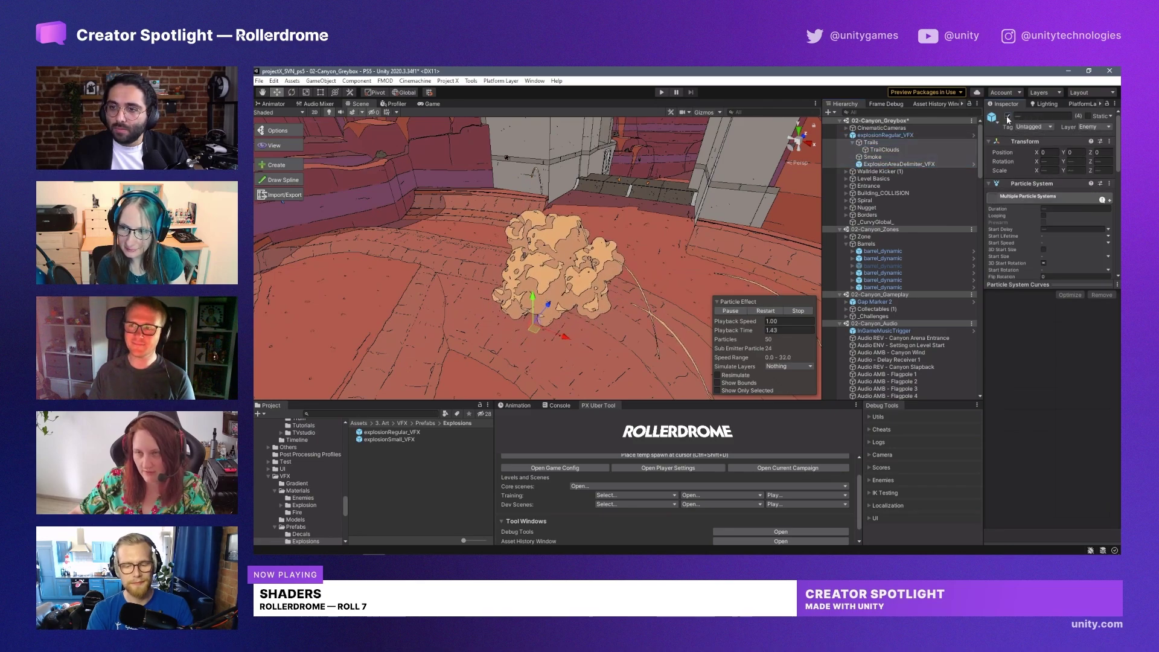
{"action": "left_click", "coordinate": [1007, 116]}
Step: Select the parent explosionRegular_VFX and replay its base particle system on its own
{"action": "left_click", "coordinate": [897, 136]}
{"action": "middle_click_drag", "start_coordinate": [670, 271], "coordinate": [782, 294]}
{"action": "left_click", "coordinate": [766, 320]}
{"action": "middle_click_drag", "start_coordinate": [695, 275], "coordinate": [779, 324]}
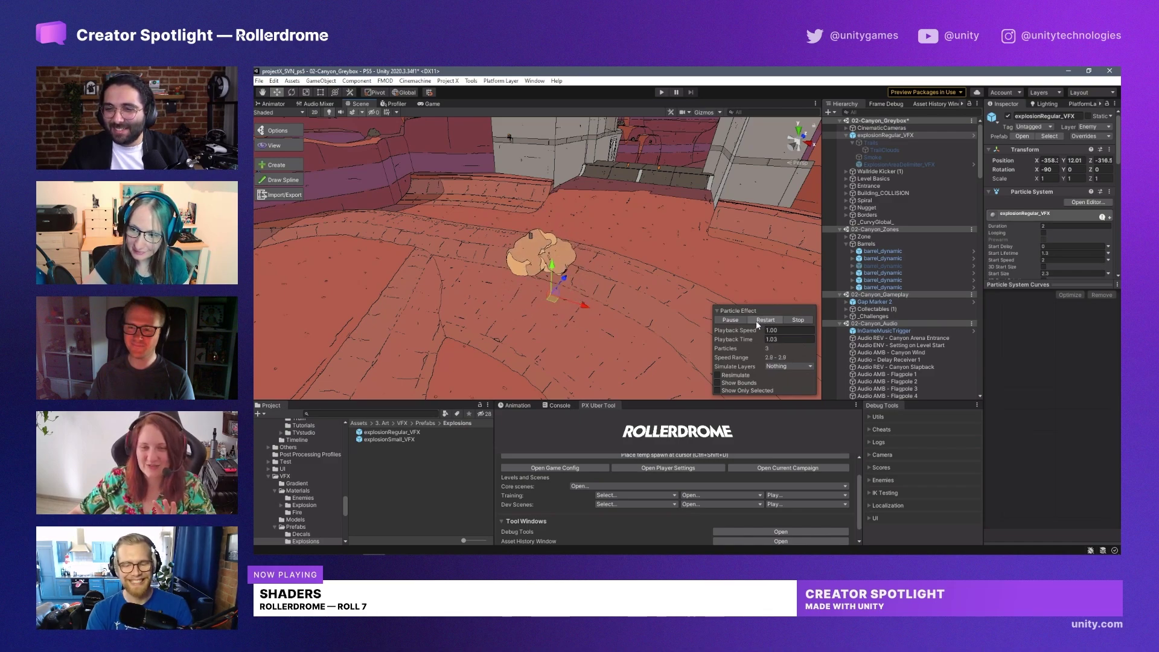
{"action": "left_click", "coordinate": [755, 324]}
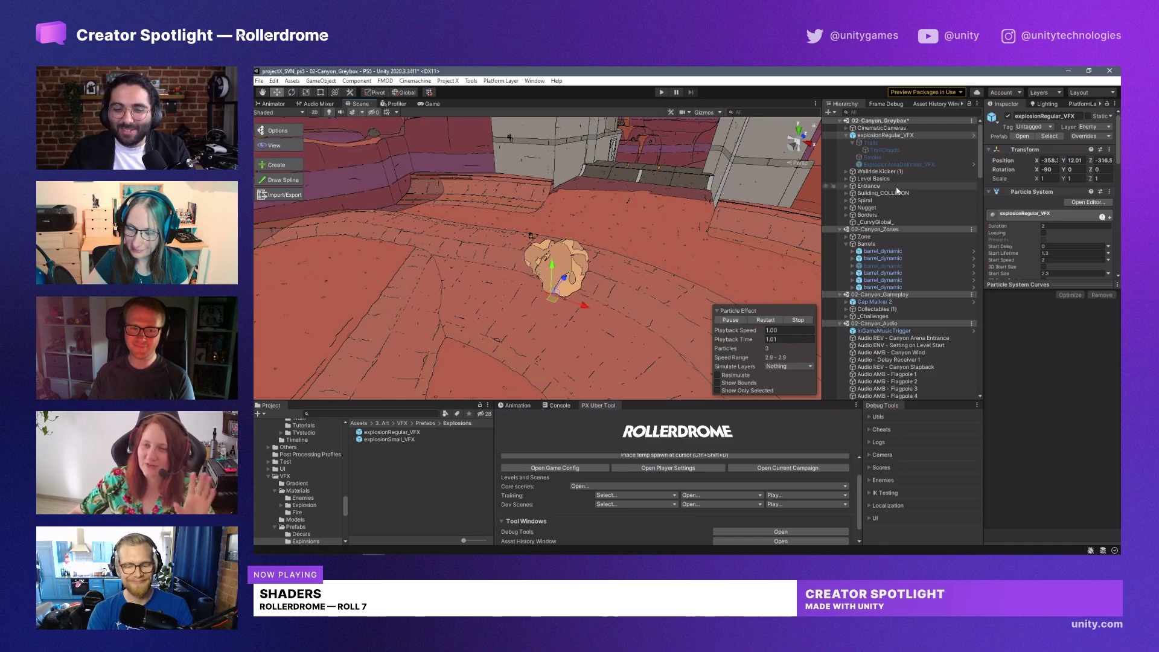
Step: Reactivate the Trails child of explosionRegular_VFX and replay the effect to preview the trails
{"action": "left_click", "coordinate": [885, 143]}
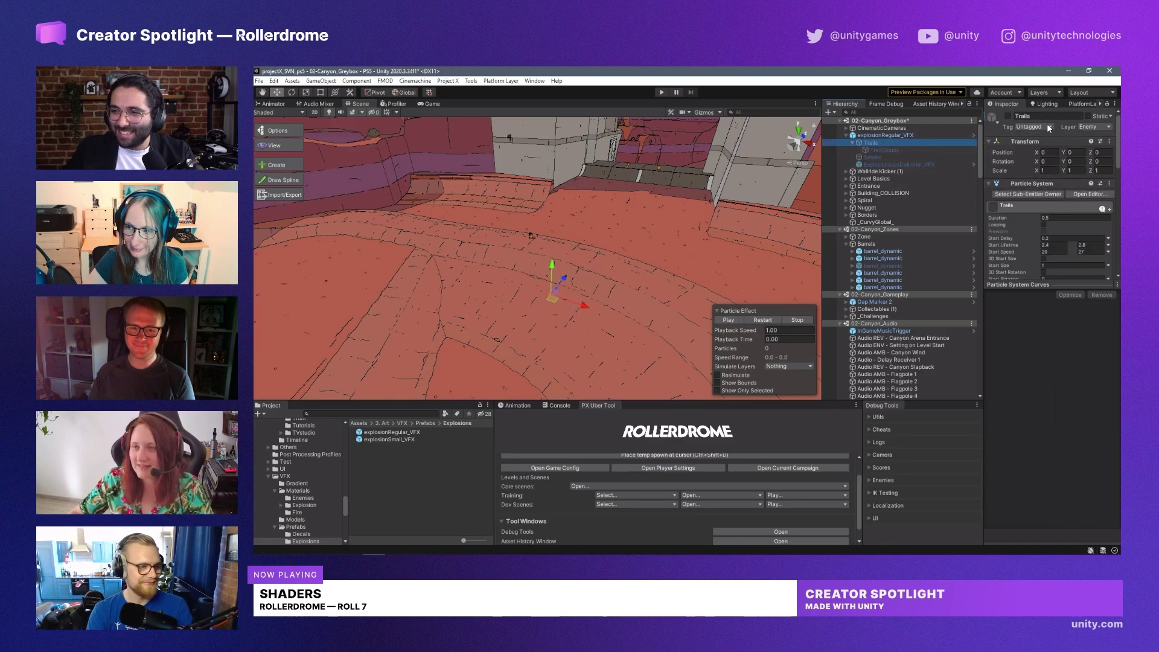
{"action": "left_click", "coordinate": [975, 150]}
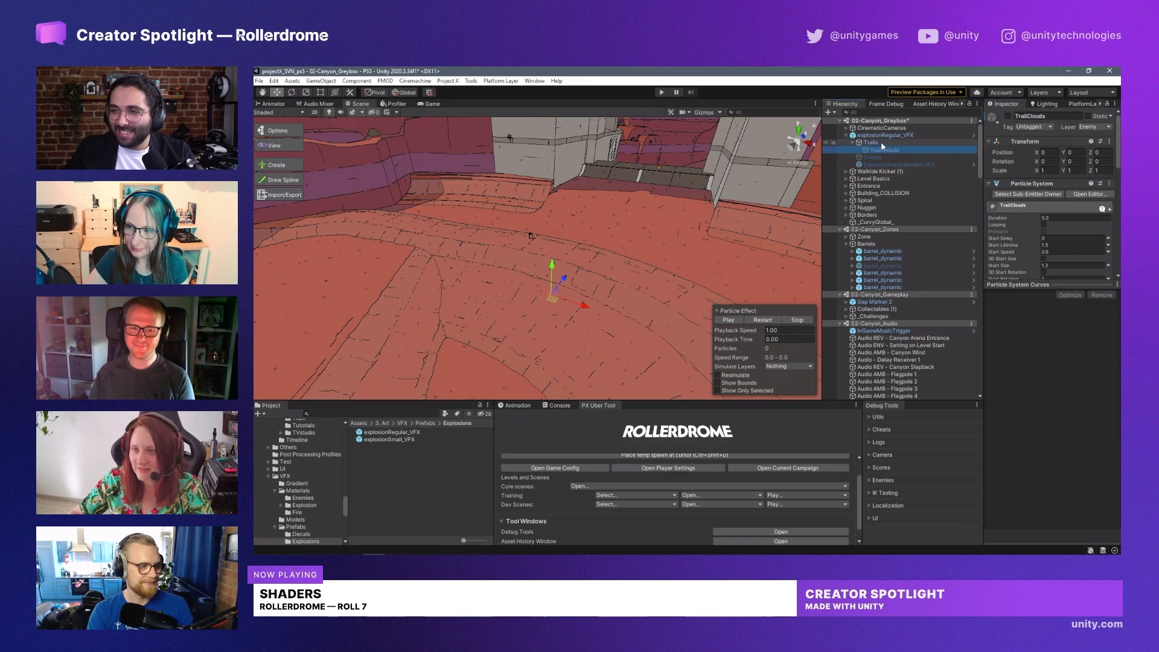
{"action": "key", "text": "Up"}
{"action": "left_click", "coordinate": [763, 320]}
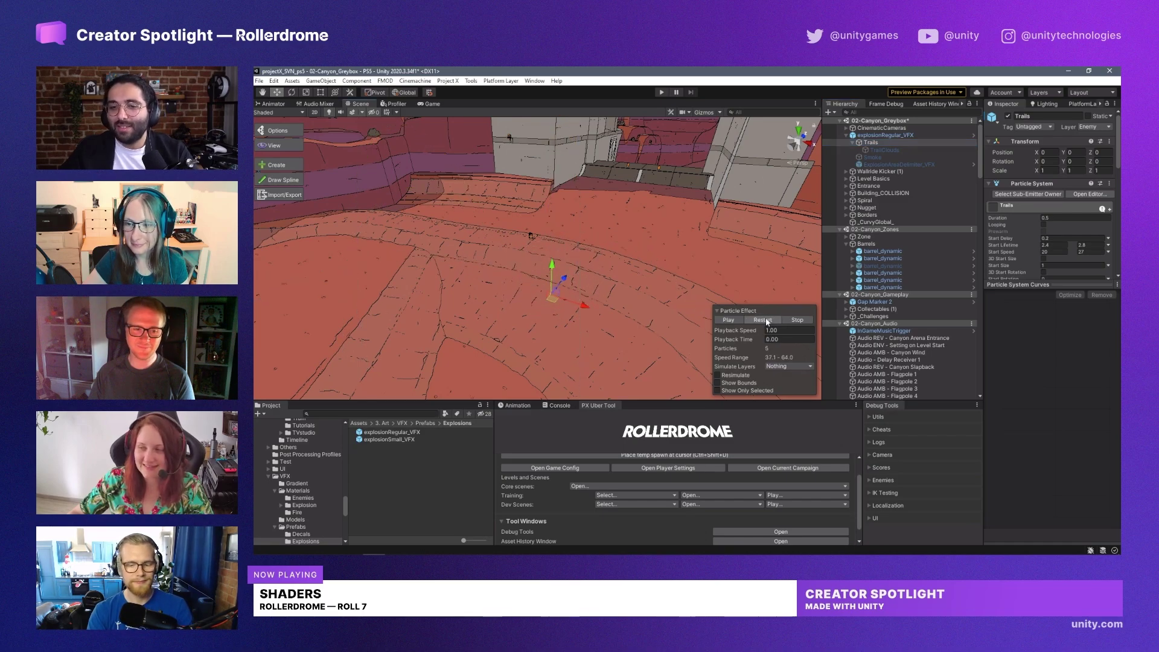
{"action": "left_click", "coordinate": [768, 322]}
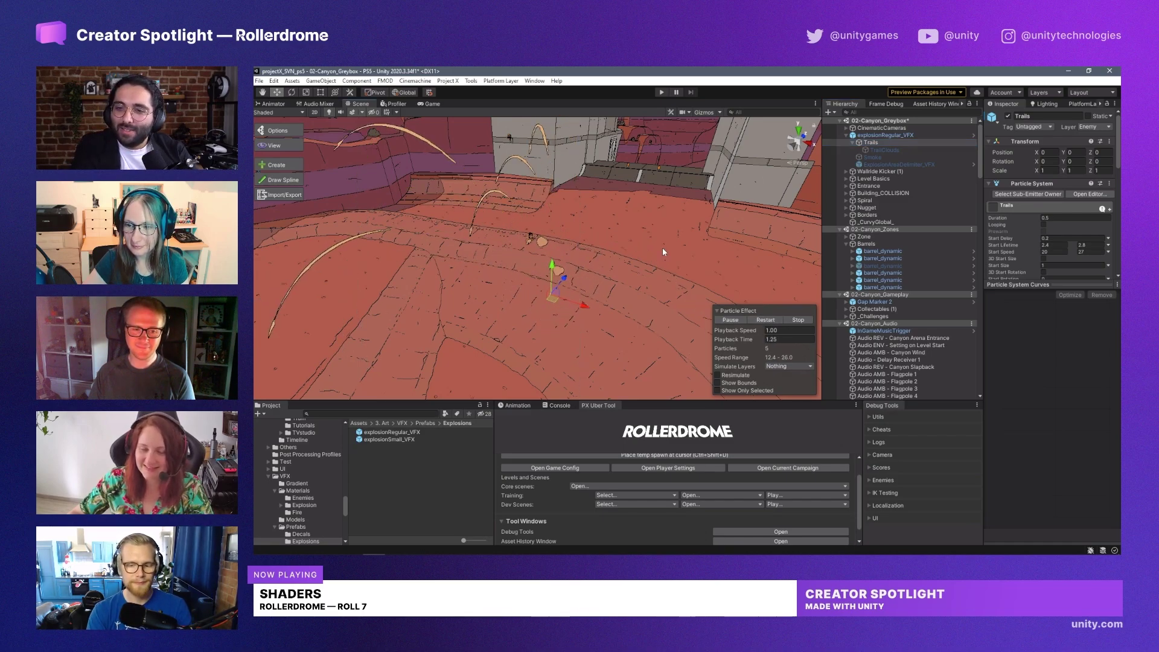
{"action": "left_click", "coordinate": [770, 321]}
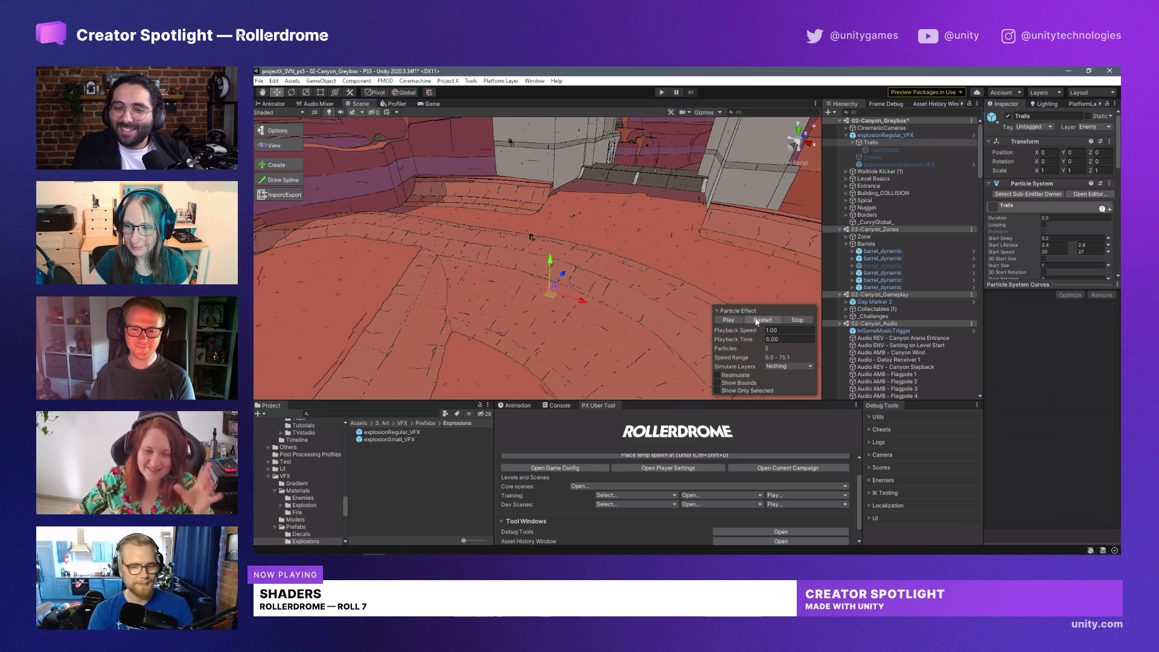
Step: Reactivate the TrailClouds particle system under Trails and replay the effect to preview the smoke along the trails
{"action": "left_click", "coordinate": [899, 150]}
{"action": "middle_click_drag", "start_coordinate": [629, 224], "coordinate": [632, 237]}
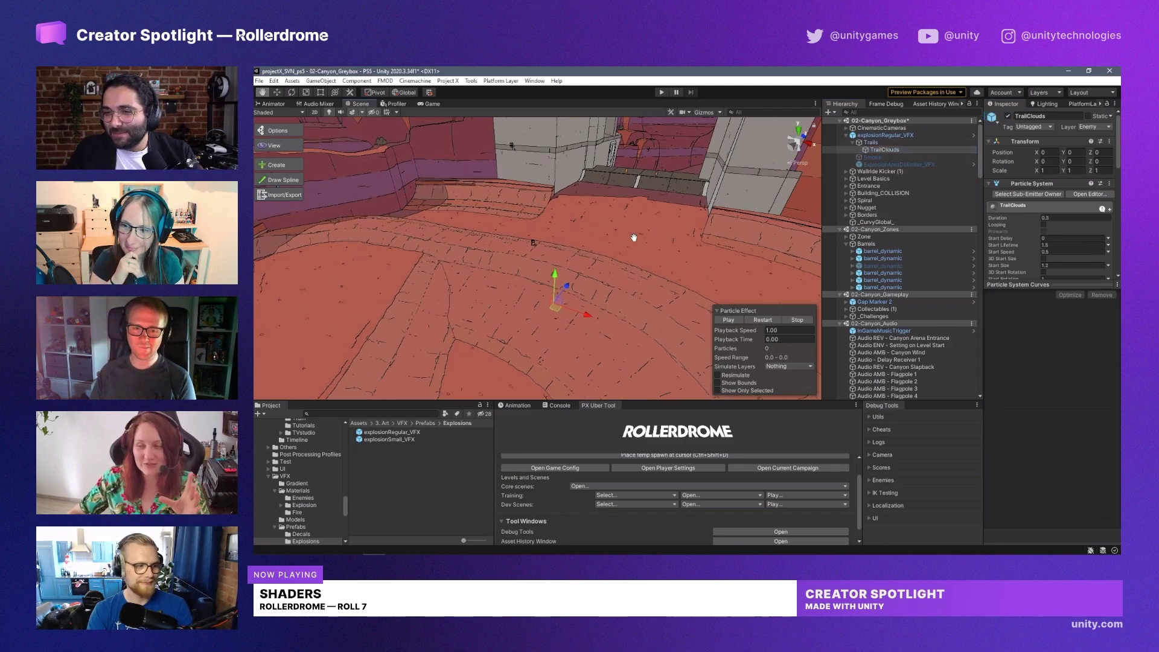
{"action": "left_click_drag", "start_coordinate": [617, 295], "coordinate": [613, 285], "text": "alt"}
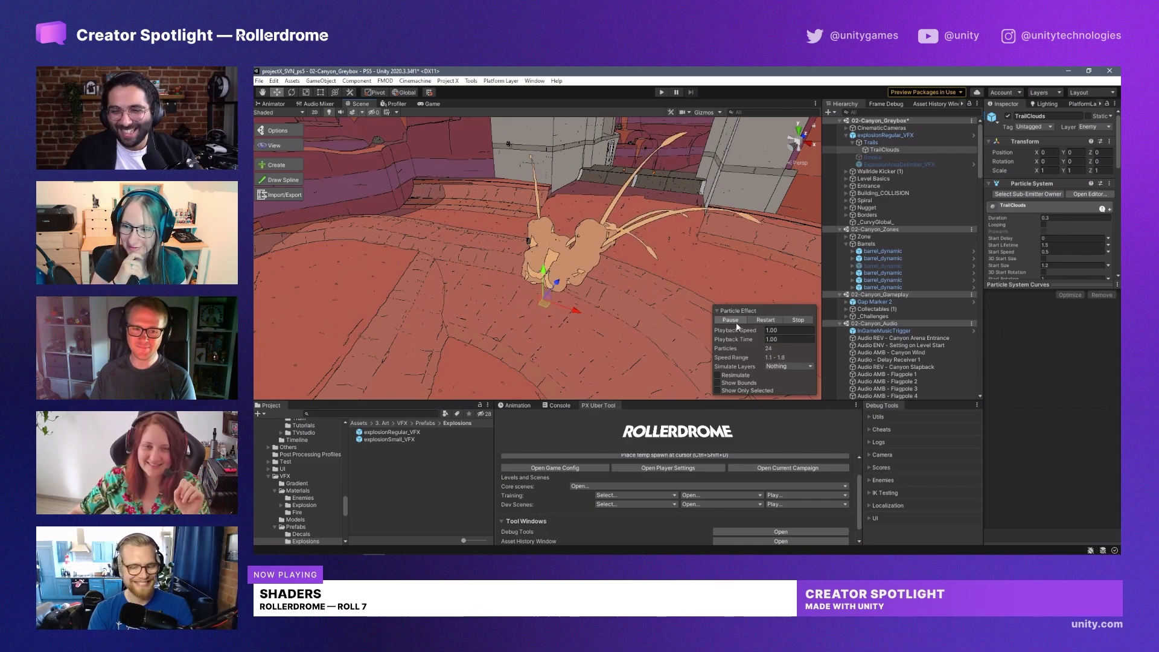
{"action": "left_click", "coordinate": [763, 320]}
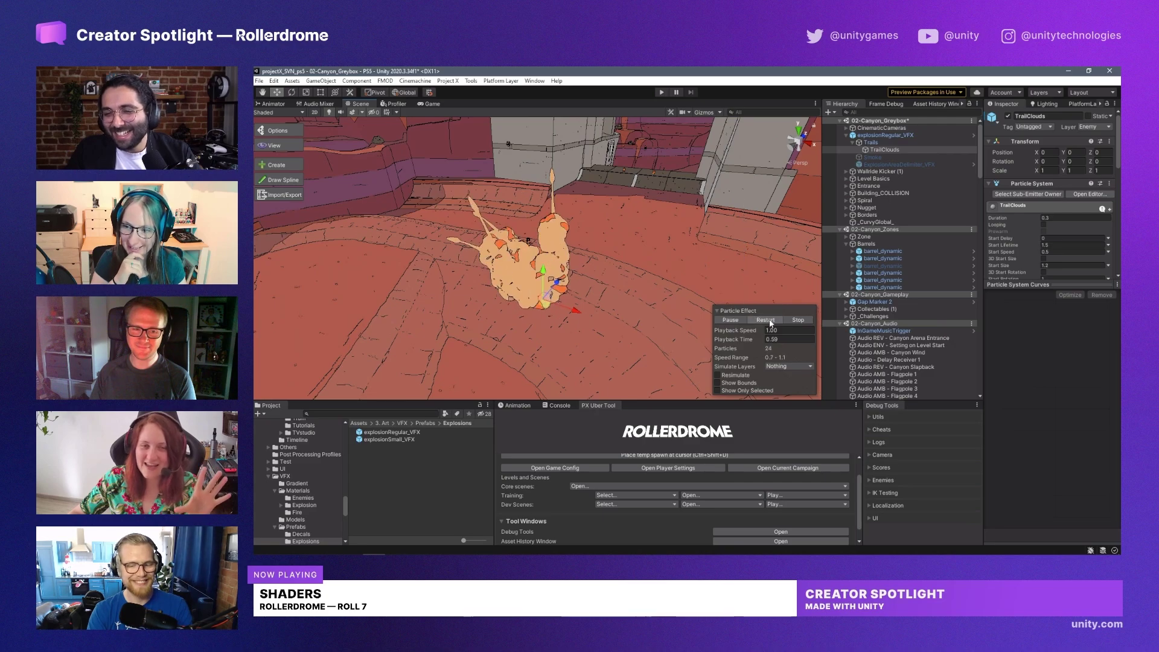
Step: Replay the effect several times with Trails and TrailClouds active to show the smoke along the trails
{"action": "left_click_drag", "start_coordinate": [700, 285], "coordinate": [717, 282], "text": "alt"}
{"action": "left_click", "coordinate": [767, 320]}
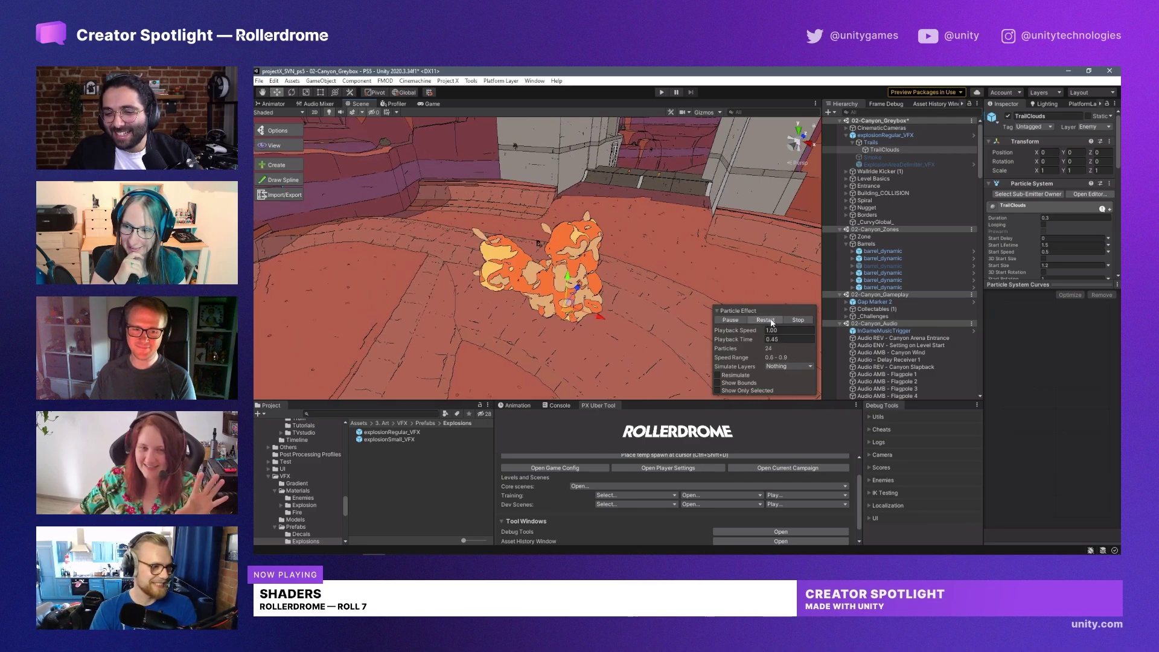
{"action": "left_click", "coordinate": [768, 321]}
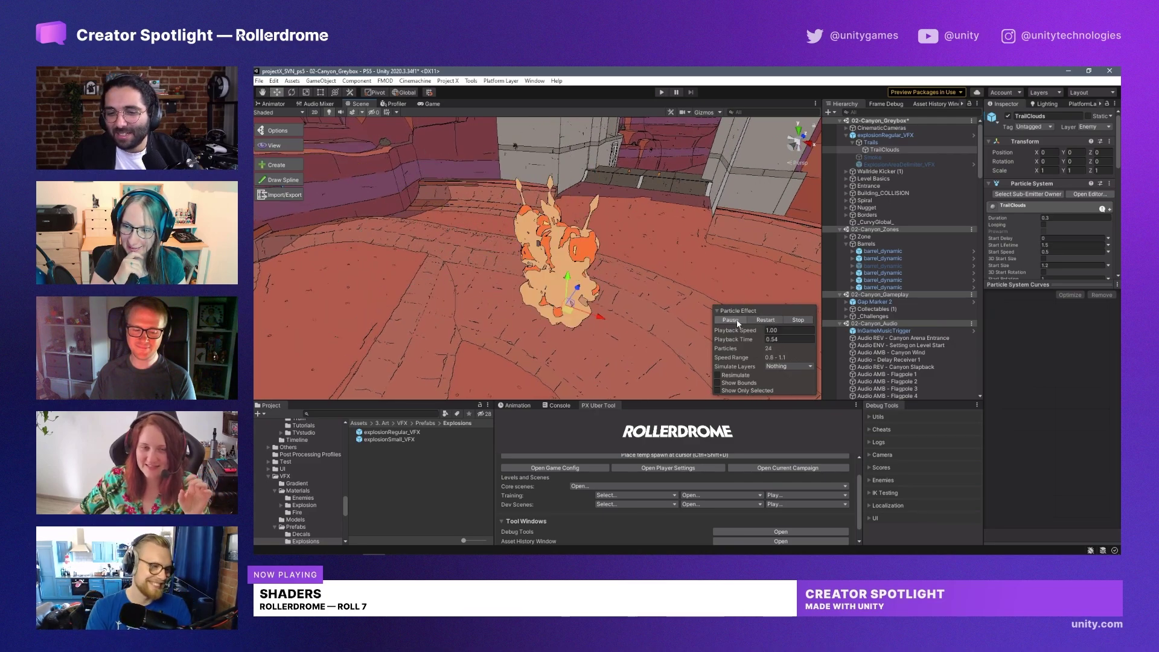
{"action": "left_click", "coordinate": [770, 321]}
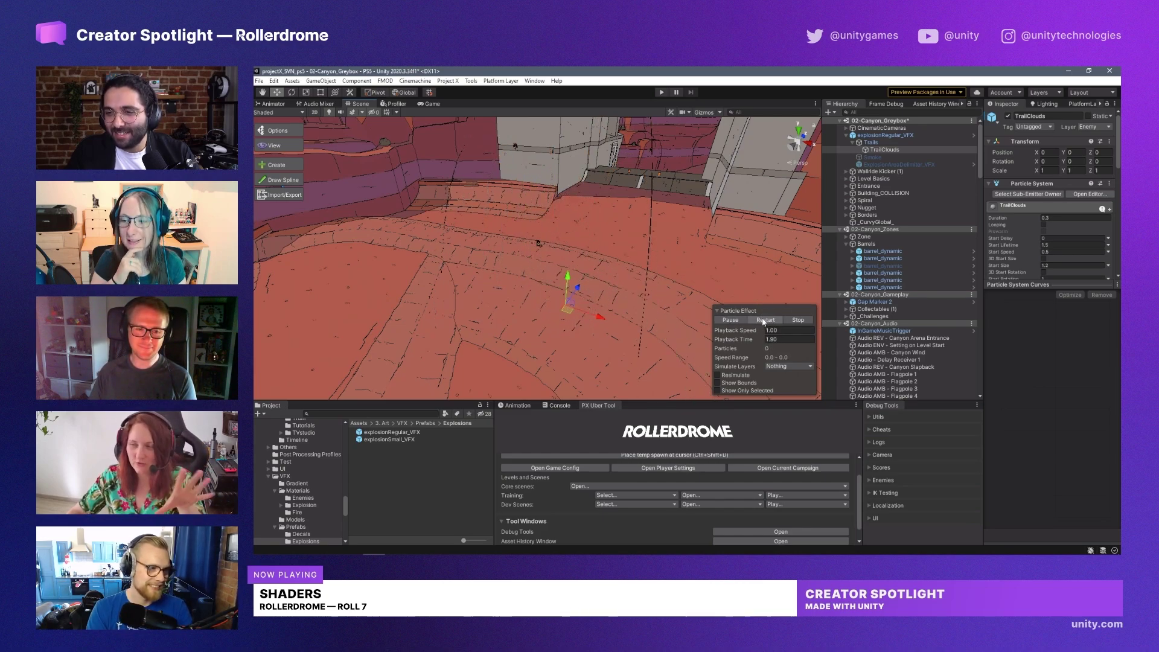
{"action": "left_click", "coordinate": [762, 322]}
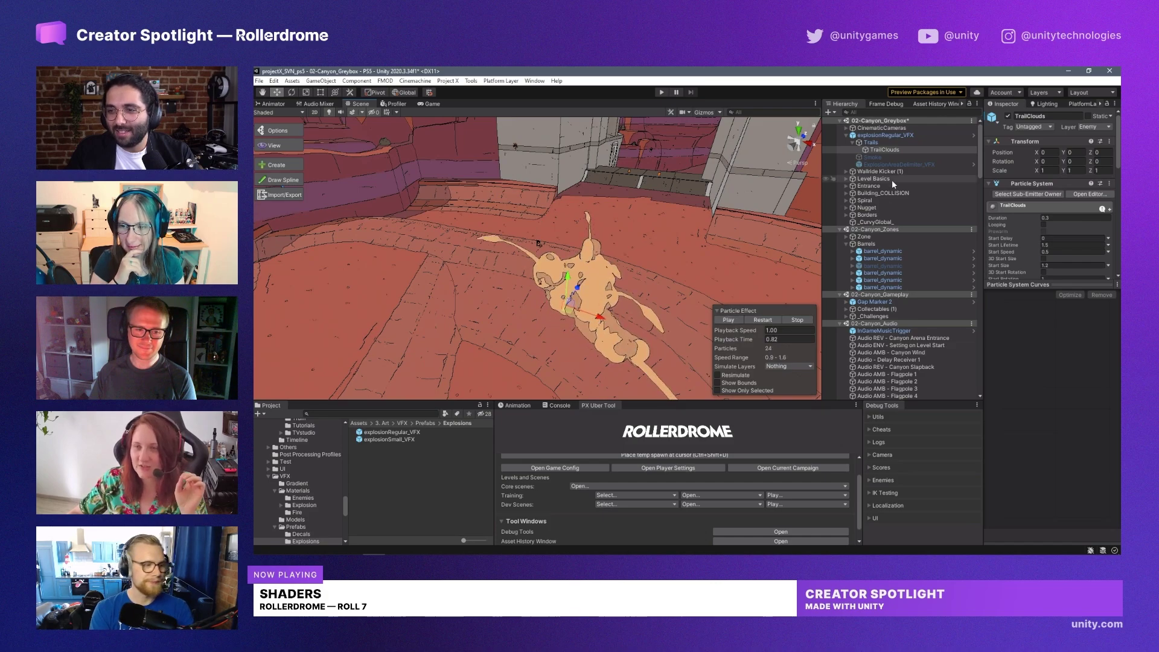
Step: Reactivate the Smoke child of explosionRegular_VFX and replay the effect to preview the added smoke
{"action": "left_click", "coordinate": [886, 157]}
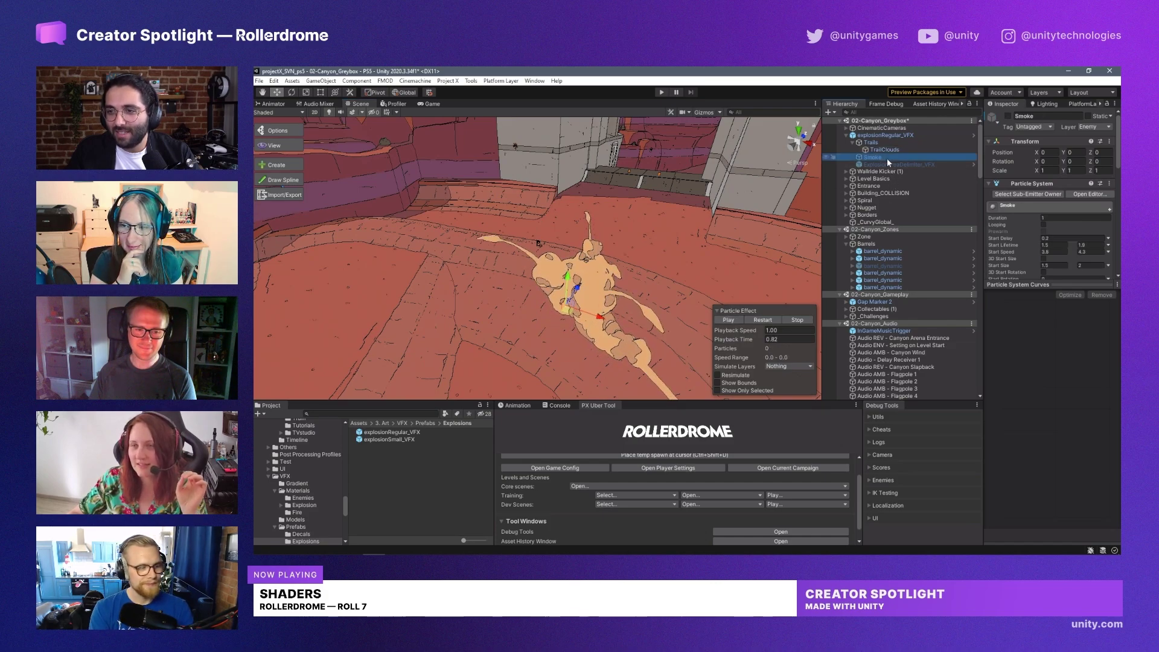
{"action": "left_click", "coordinate": [1008, 116]}
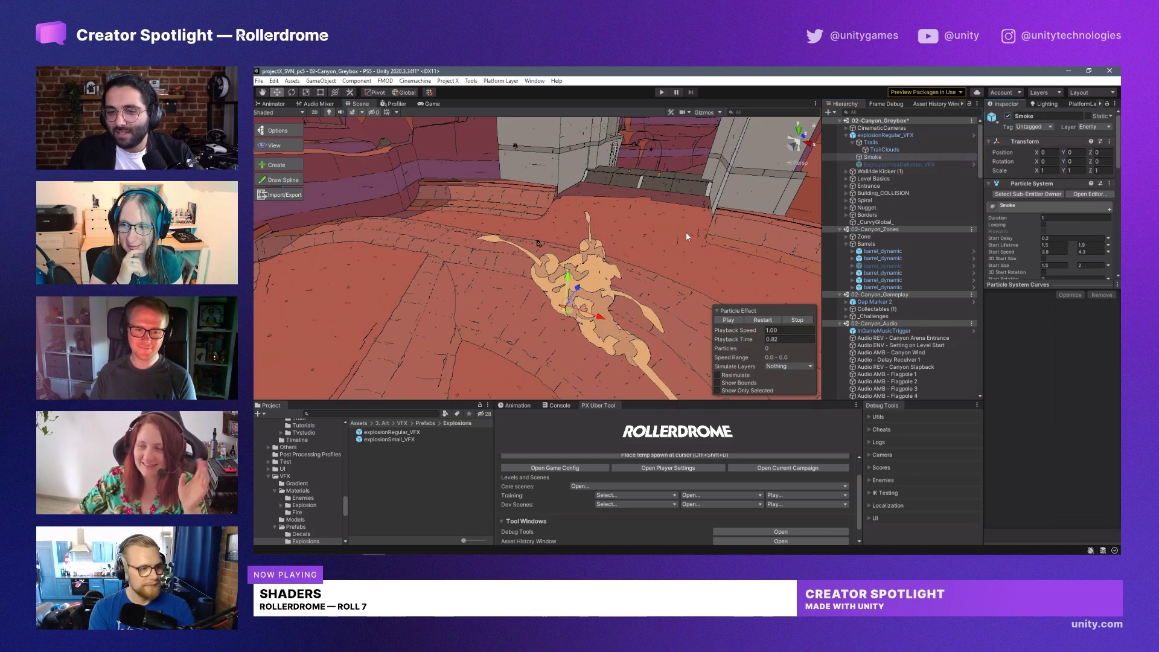
{"action": "scroll", "coordinate": [686, 233], "scroll_direction": "down", "scroll_amount": 2}
{"action": "left_click", "coordinate": [763, 320]}
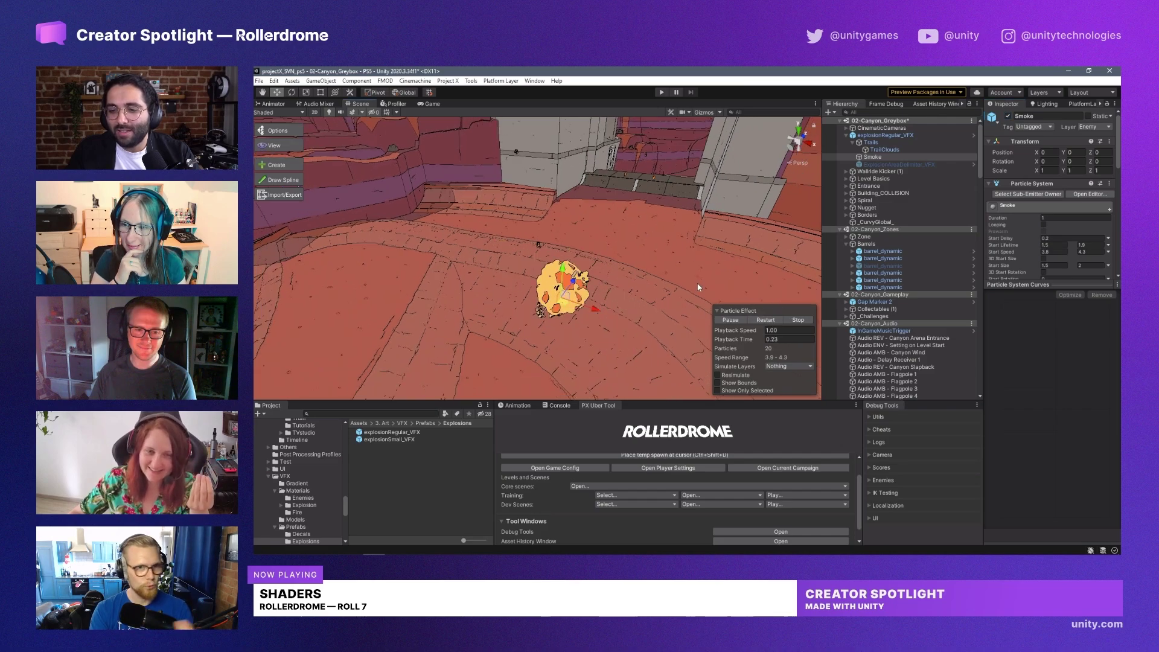
Step: View the explosion from a lower angle and replay it repeatedly to show the smoke expanding and dissolving
{"action": "key", "text": "q"}
{"action": "middle_click_drag", "start_coordinate": [666, 280], "coordinate": [650, 254]}
{"action": "left_click_drag", "start_coordinate": [652, 256], "coordinate": [677, 235], "text": "alt"}
{"action": "left_click", "coordinate": [771, 321]}
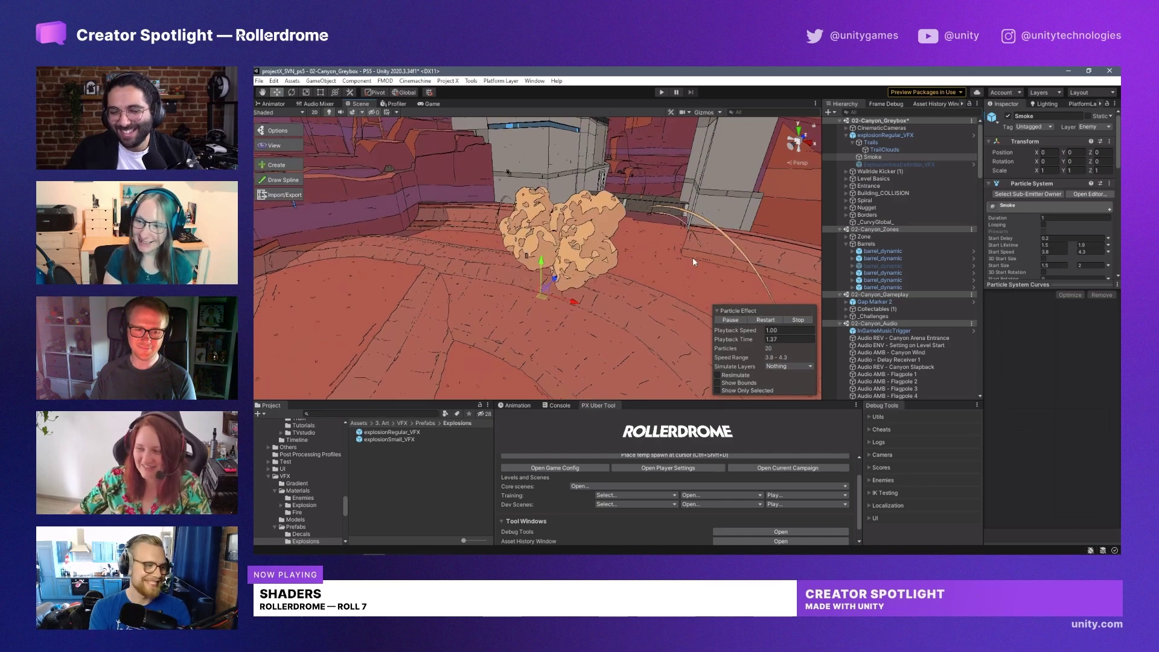
{"action": "left_click", "coordinate": [771, 322]}
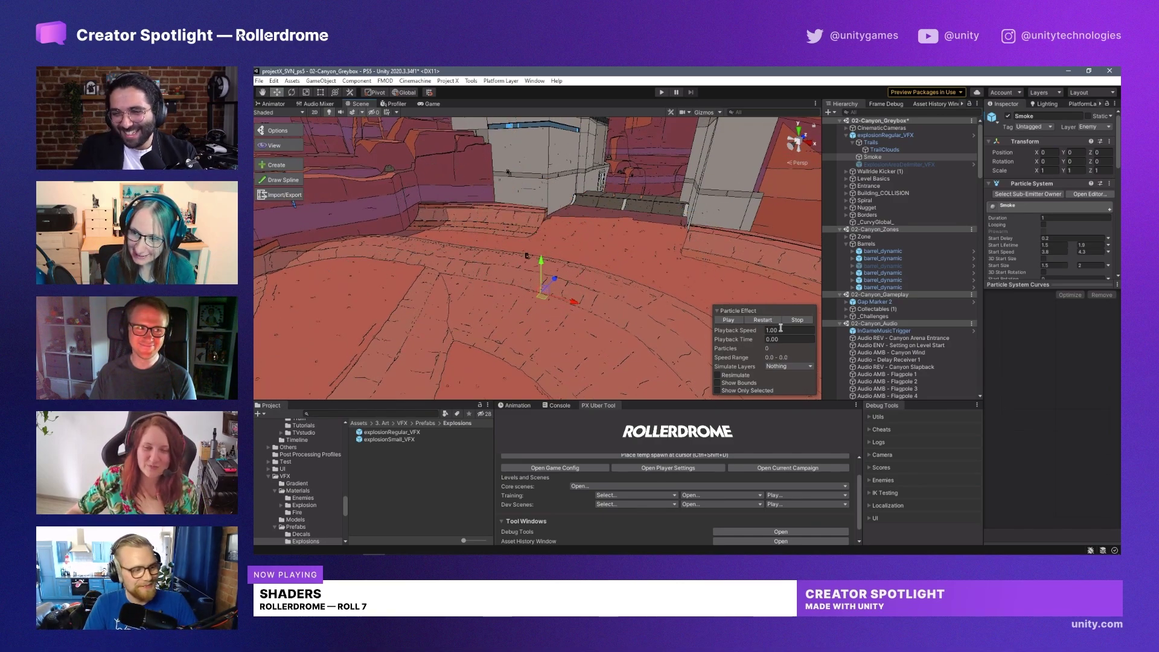
{"action": "left_click", "coordinate": [765, 321]}
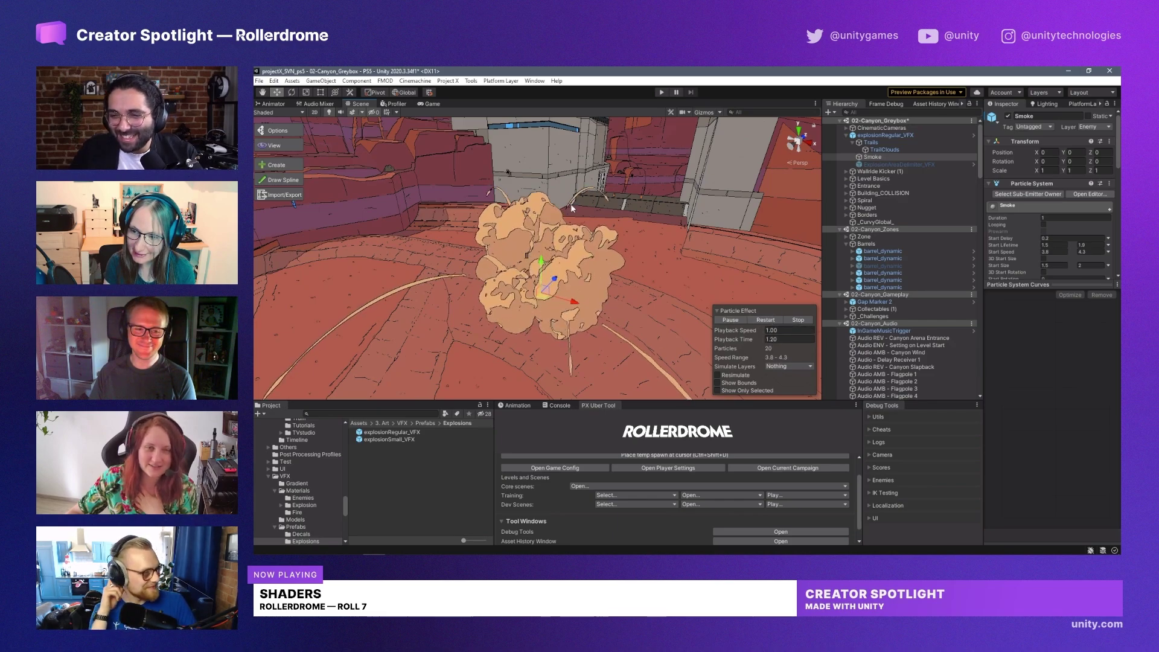
{"action": "left_click", "coordinate": [762, 320]}
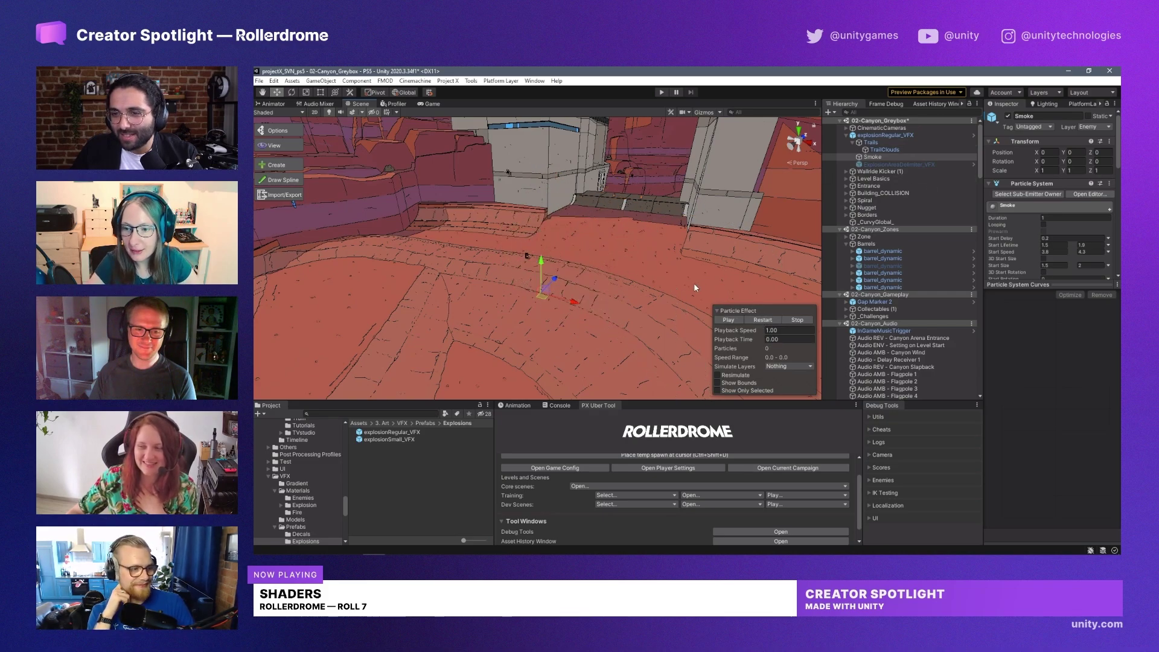
{"action": "left_click", "coordinate": [768, 320]}
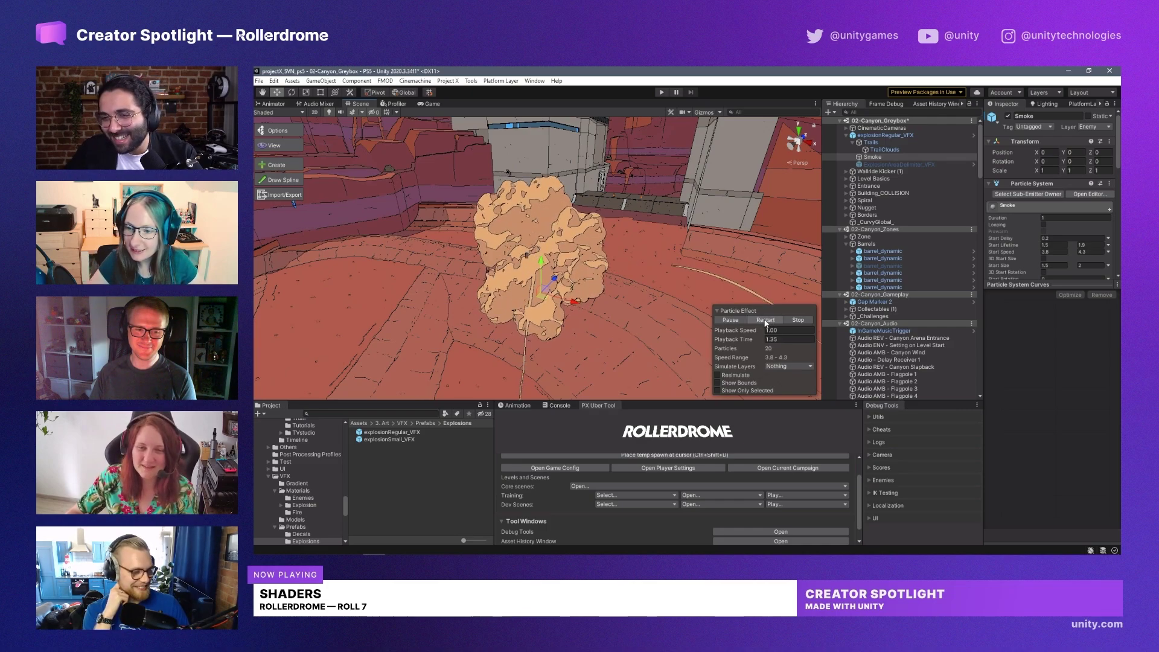
Step: Restart the explosion, pause it midway and inspect the frozen smoke and trails from a higher angle
{"action": "left_click", "coordinate": [765, 321]}
{"action": "left_click", "coordinate": [730, 321]}
{"action": "middle_click_drag", "start_coordinate": [571, 262], "coordinate": [554, 237]}
{"action": "left_click_drag", "start_coordinate": [556, 236], "coordinate": [533, 261], "text": "alt"}
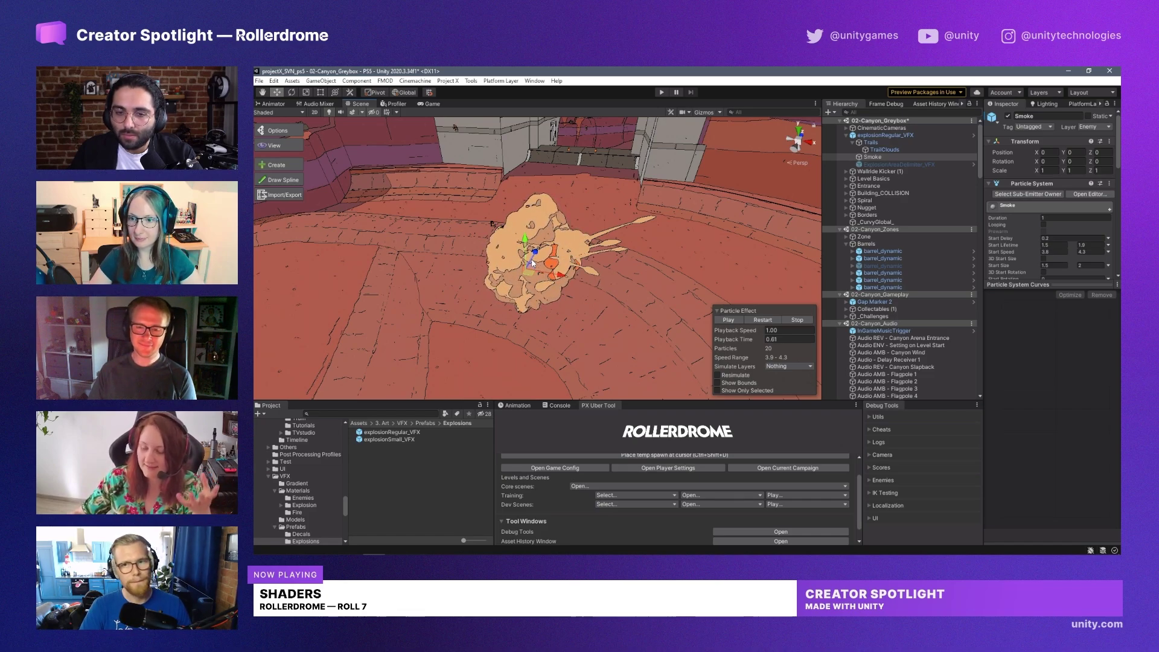
Step: Replay the explosion from the raised angle and pause it while the flames mix with the smoke
{"action": "left_click", "coordinate": [765, 321]}
{"action": "left_click", "coordinate": [773, 319]}
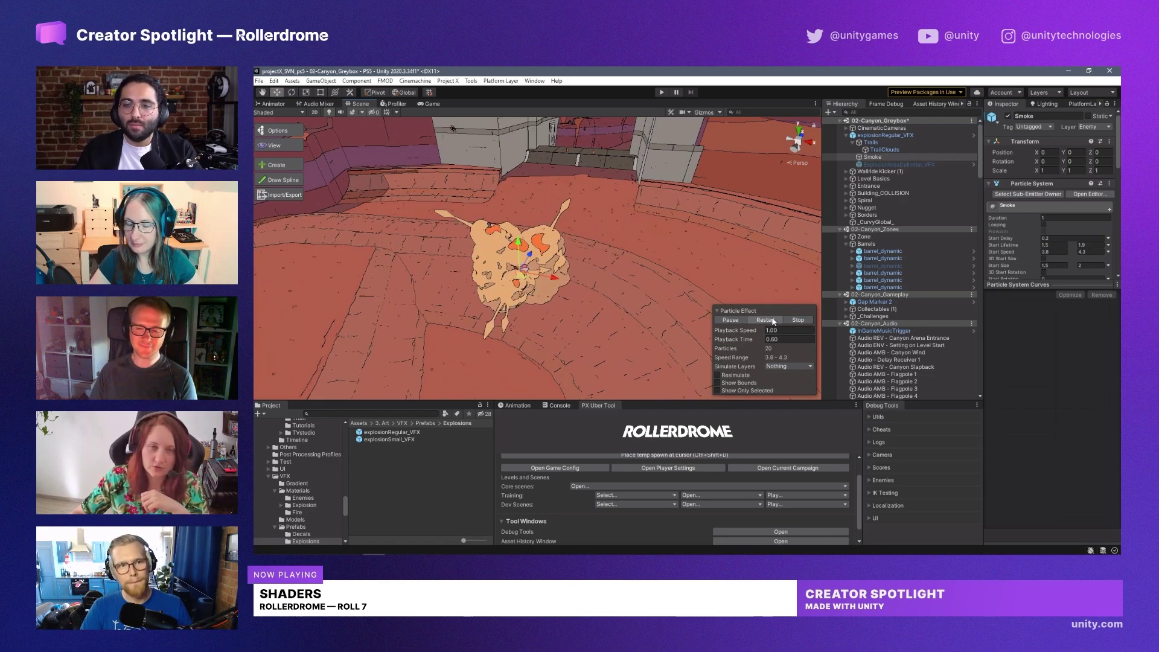
{"action": "left_click", "coordinate": [763, 320]}
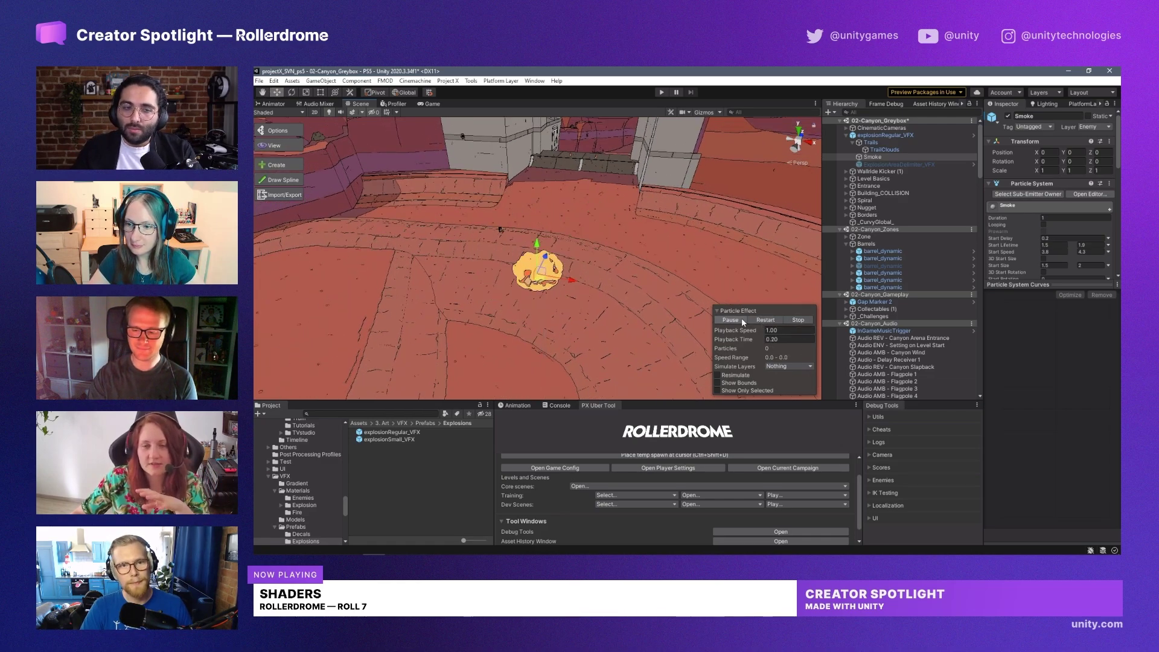
{"action": "left_click", "coordinate": [729, 320]}
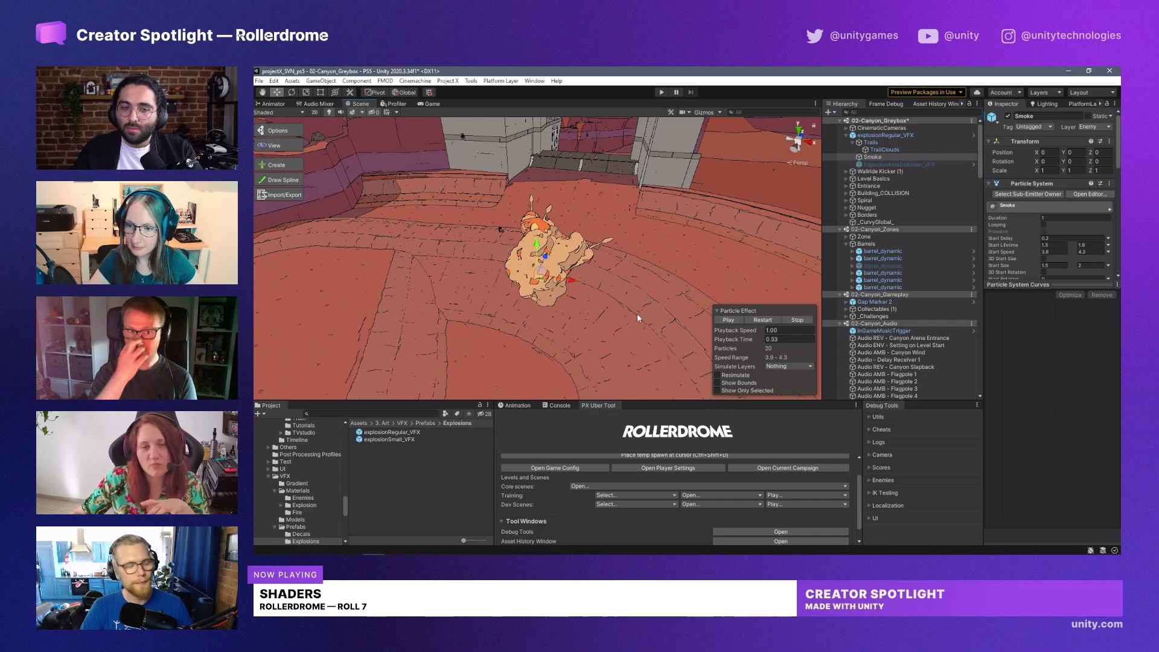
Step: Set the particle effect's playback speed to 0.10 and replay the explosion in slow motion
{"action": "left_click", "coordinate": [782, 330]}
{"action": "type", "text": "0.10"}
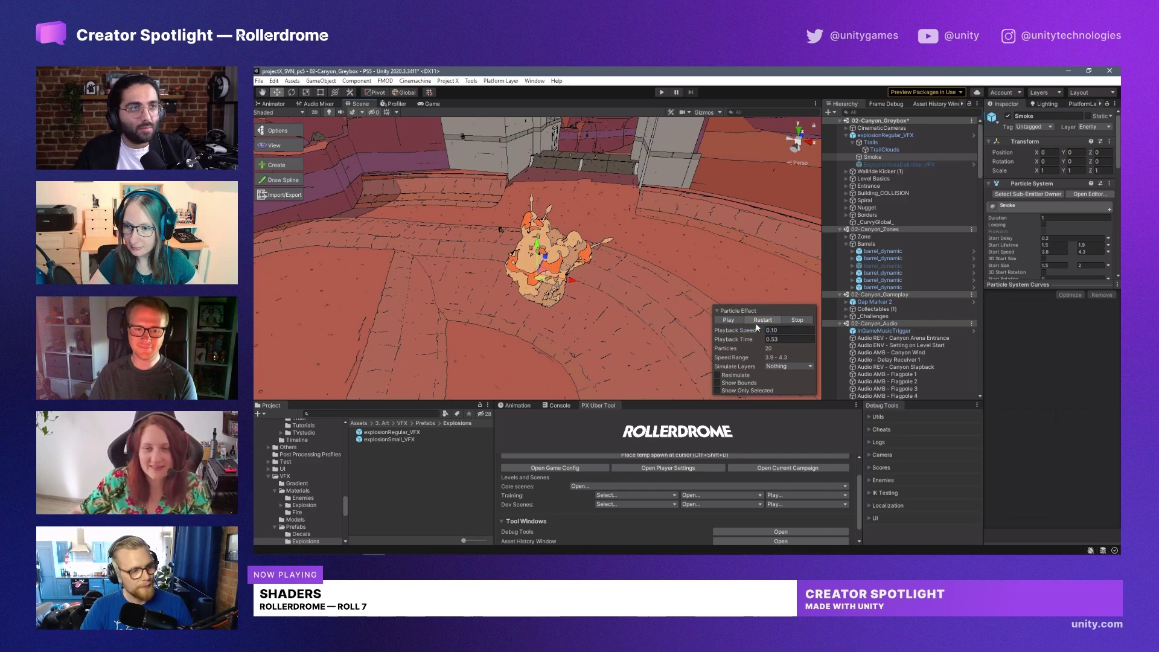
{"action": "left_click", "coordinate": [736, 321]}
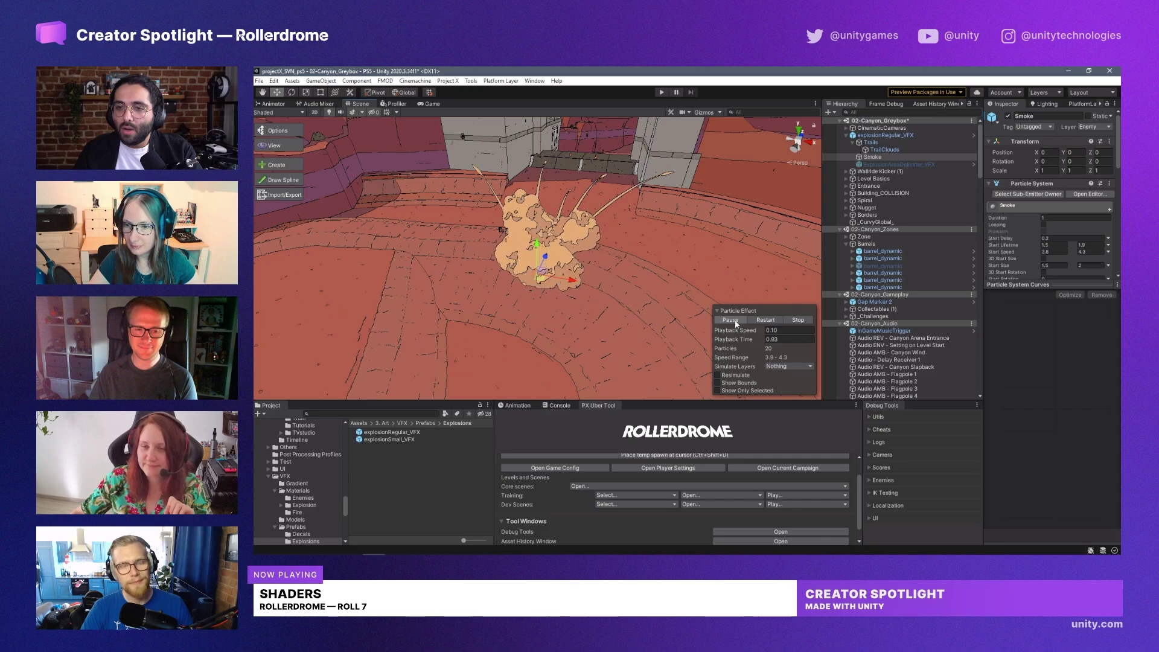
{"action": "left_click", "coordinate": [757, 320]}
{"action": "left_click", "coordinate": [731, 321]}
Step: Set the playback speed to 1, replay the explosion and pause it midway to inspect it from other angles
{"action": "left_click", "coordinate": [782, 329]}
{"action": "type", "text": "1"}
{"action": "left_click", "coordinate": [762, 320]}
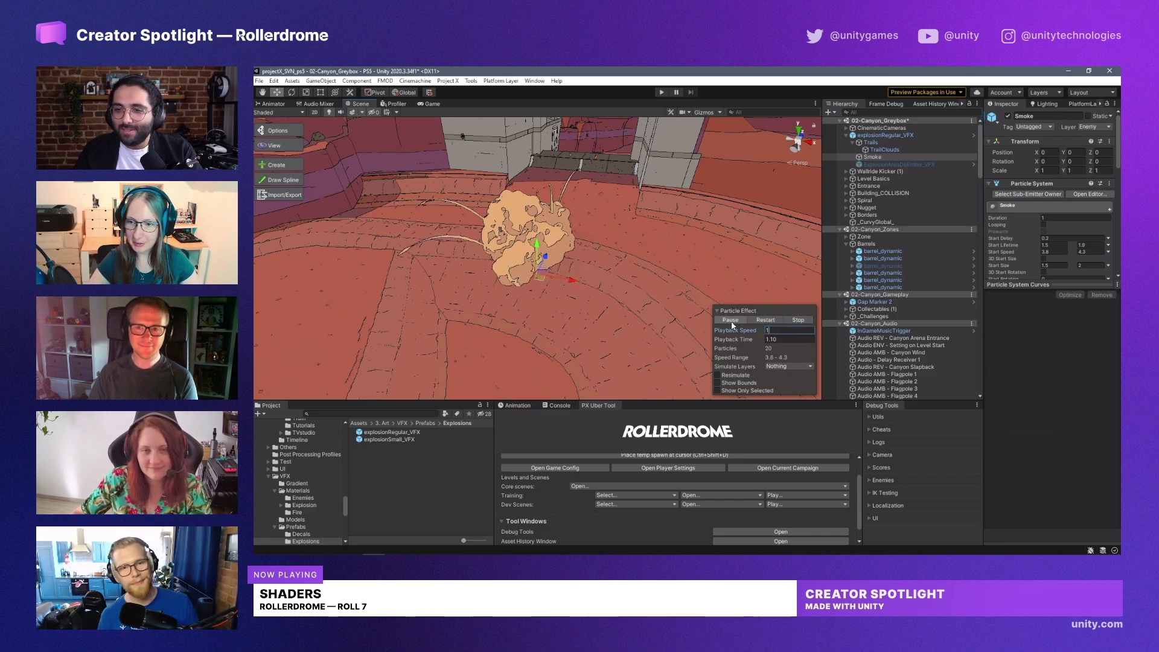
{"action": "left_click", "coordinate": [755, 321]}
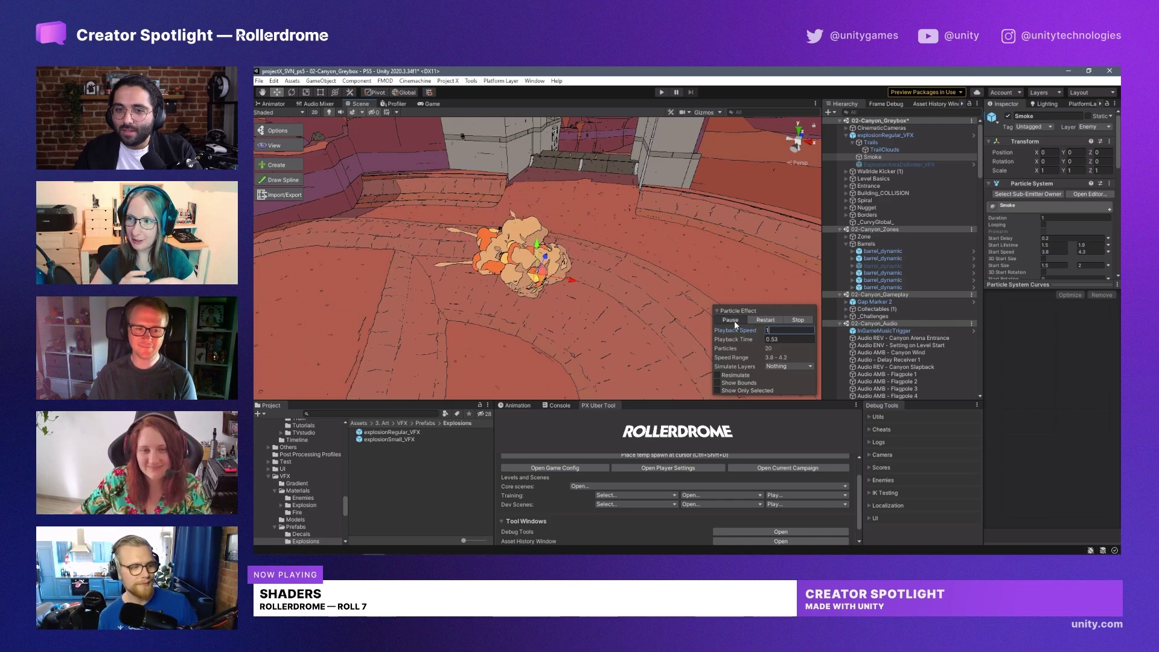
{"action": "left_click", "coordinate": [734, 320]}
{"action": "middle_click_drag", "start_coordinate": [623, 261], "coordinate": [678, 264]}
{"action": "left_click_drag", "start_coordinate": [678, 265], "coordinate": [611, 230], "text": "alt"}
{"action": "right_click_drag", "start_coordinate": [611, 230], "coordinate": [628, 232], "text": "alt"}
{"action": "middle_click_drag", "start_coordinate": [628, 231], "coordinate": [638, 240]}
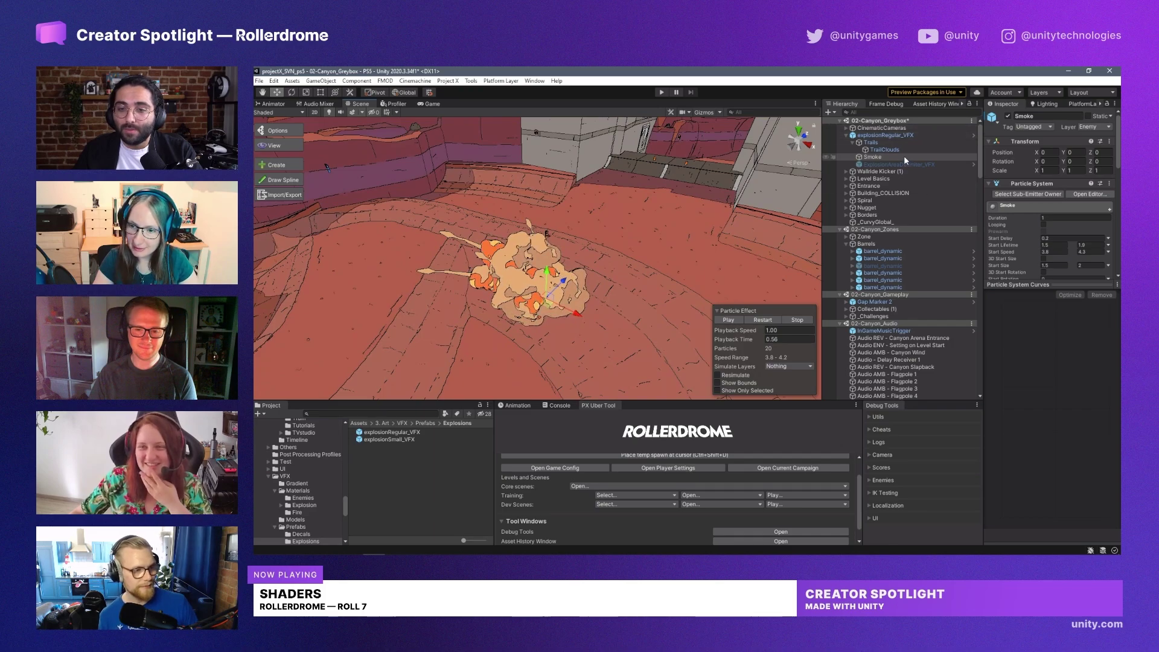
Step: Widen the Hierarchy and reactivate the ExplosionAreaDelimiter_VFX child of explosionRegular_VFX
{"action": "left_click_drag", "start_coordinate": [823, 181], "coordinate": [811, 181]}
{"action": "left_click", "coordinate": [888, 165]}
{"action": "left_click", "coordinate": [861, 157]}
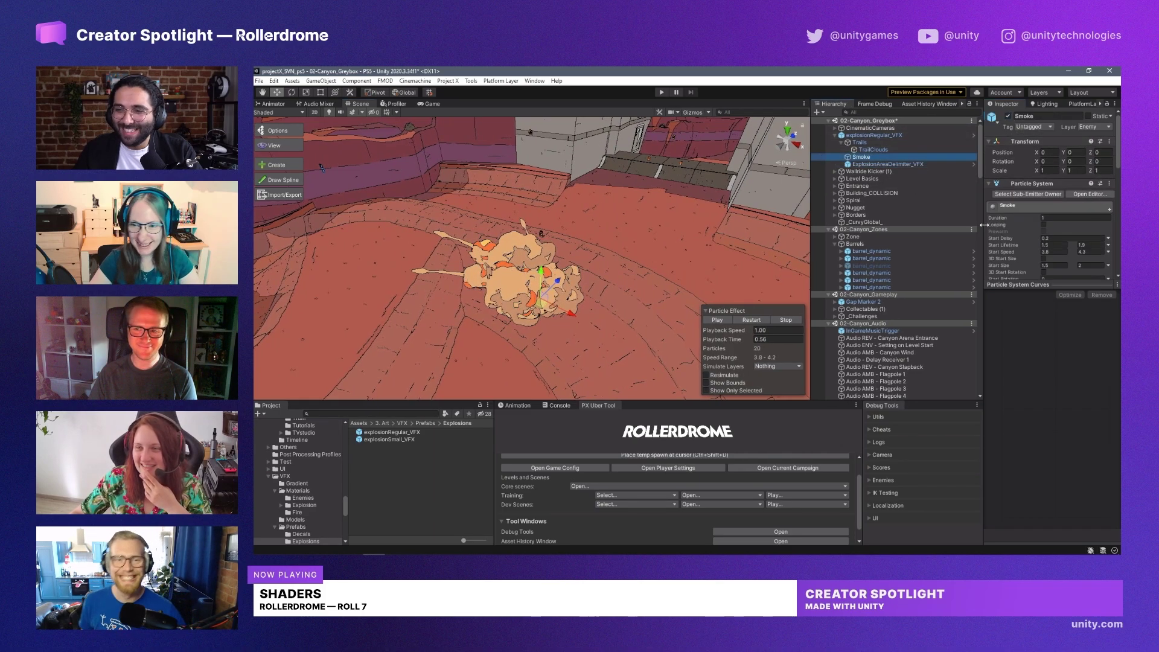
Step: Widen the Inspector, select ExplosionAreaDelimiter_VFX and replay the complete explosion
{"action": "left_click_drag", "start_coordinate": [982, 224], "coordinate": [917, 230]}
{"action": "left_click", "coordinate": [756, 237]}
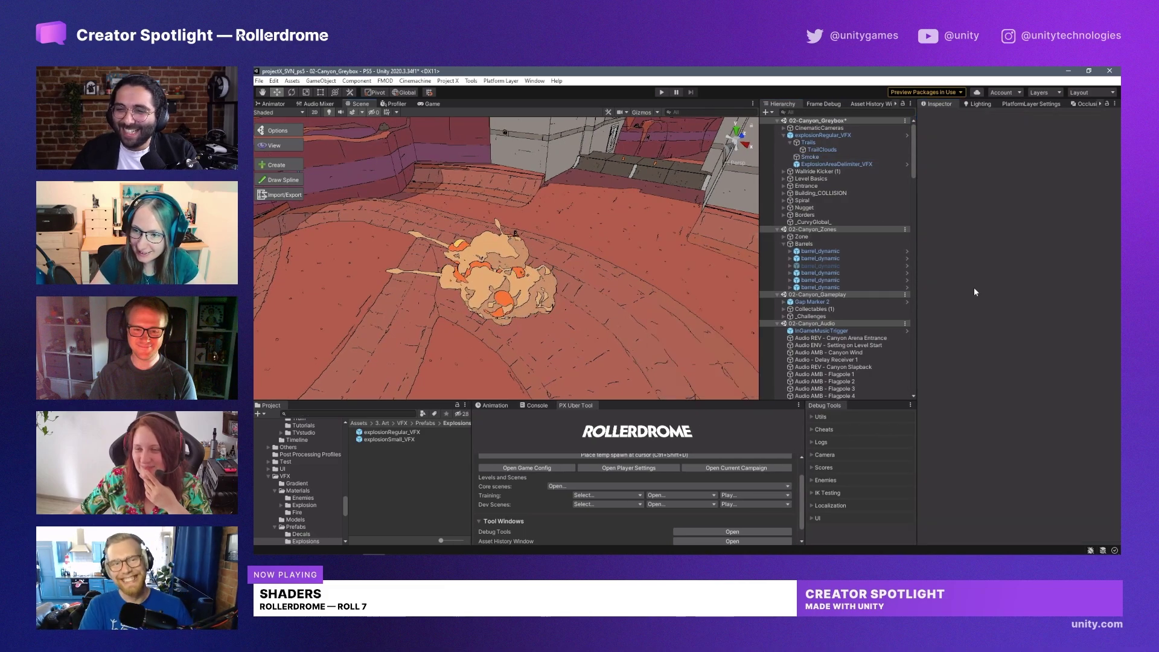
{"action": "left_click", "coordinate": [825, 164]}
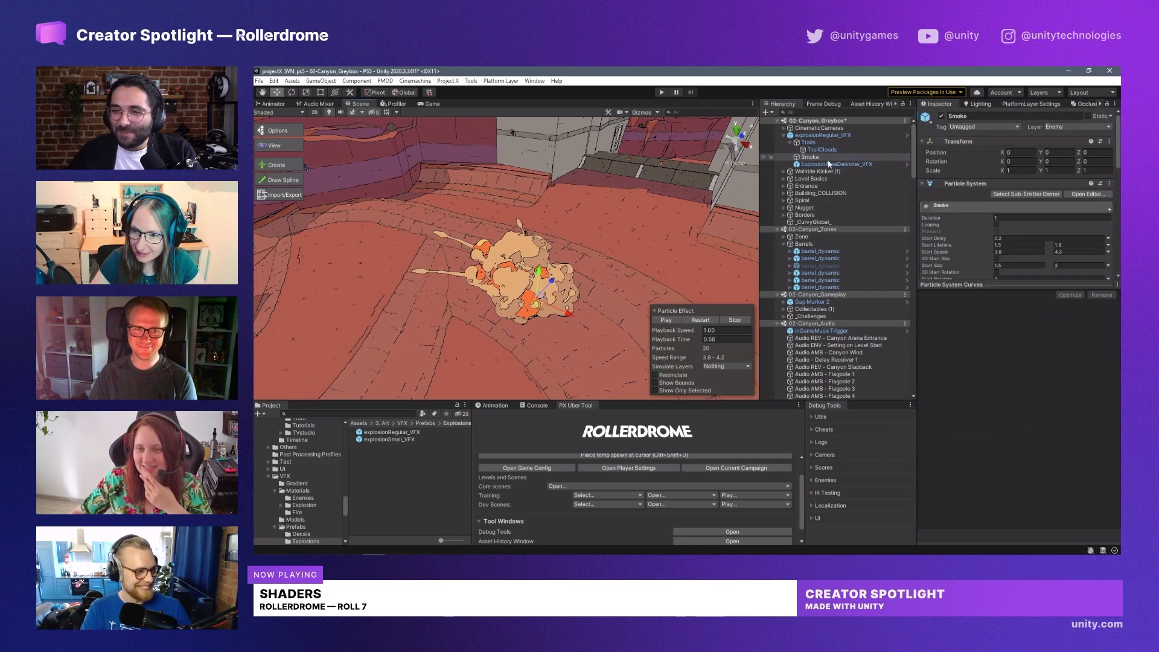
{"action": "left_click", "coordinate": [710, 321]}
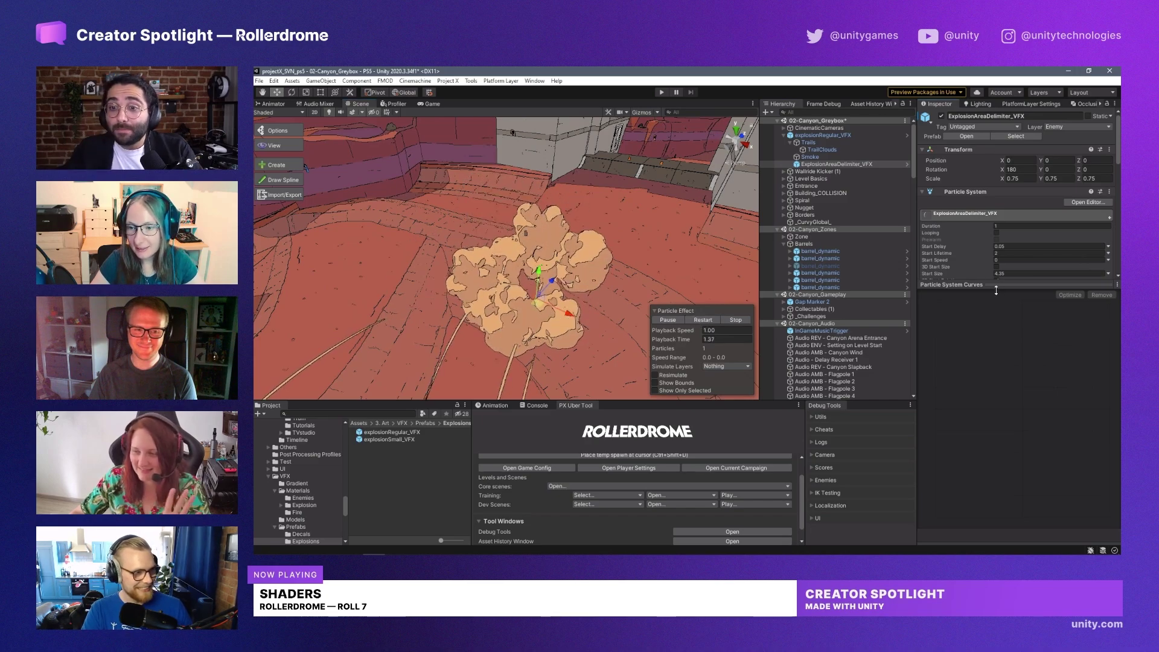
Step: Shrink the Particle System Curves area and bring up the Explosion Delimiter Ring_mat_VFX material settings of ExplosionAreaDelimiter_VFX
{"action": "left_click_drag", "start_coordinate": [1009, 297], "coordinate": [1007, 404]}
{"action": "scroll", "coordinate": [991, 402], "scroll_direction": "down", "scroll_amount": 4}
{"action": "left_click", "coordinate": [698, 320]}
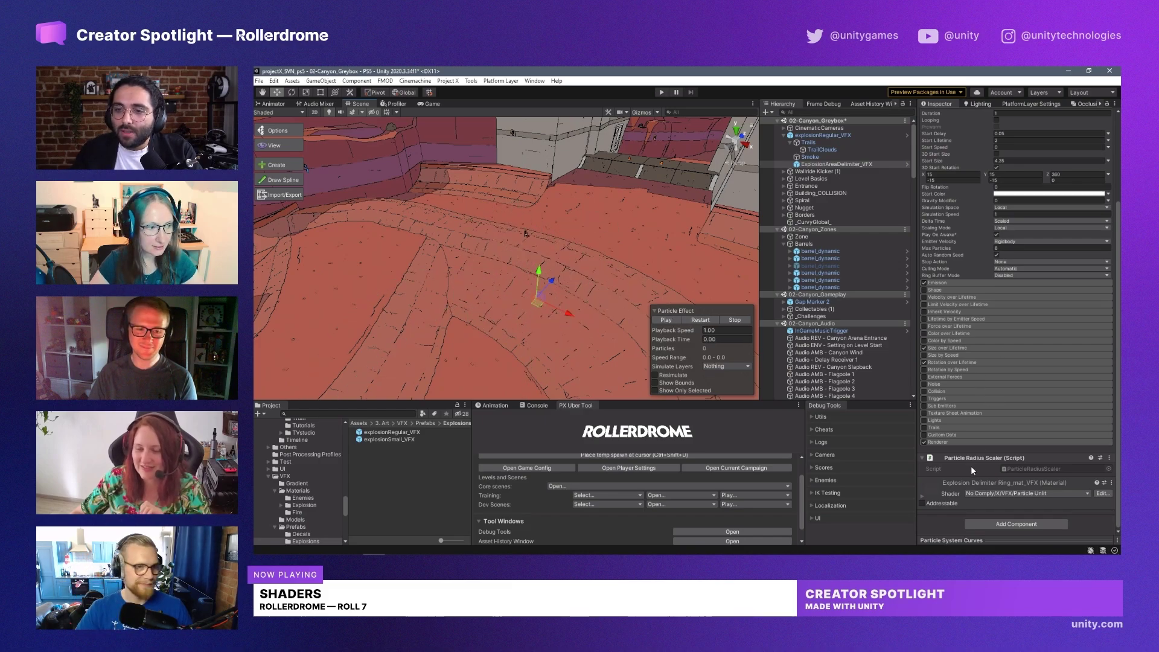
{"action": "scroll", "coordinate": [999, 366], "scroll_direction": "down", "scroll_amount": 5}
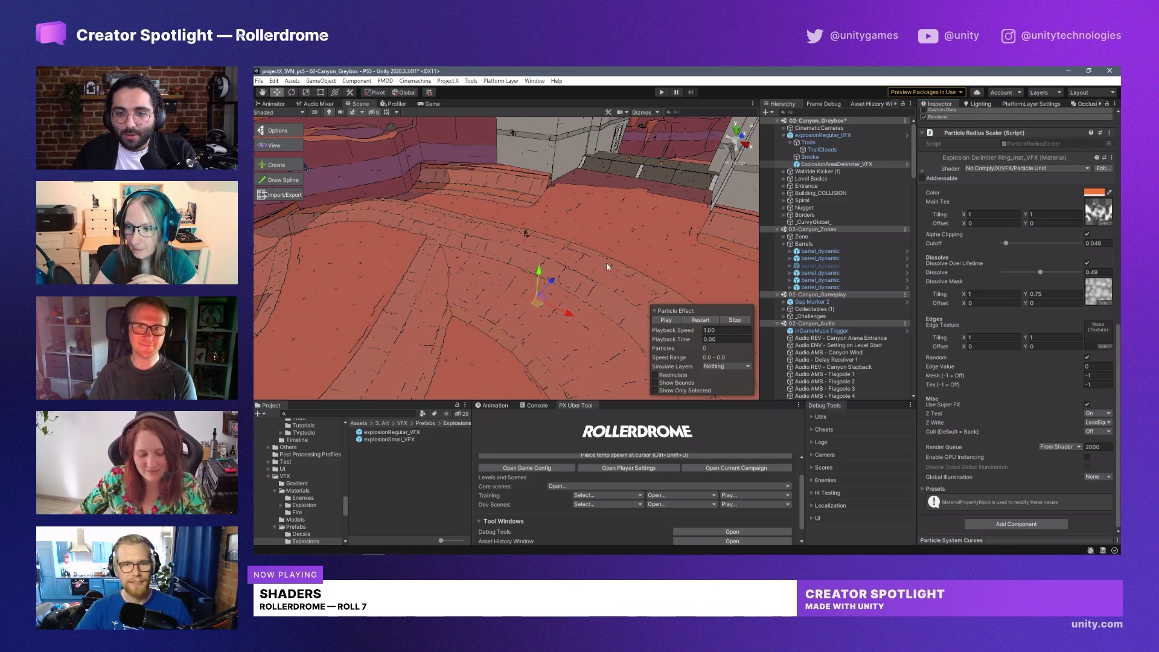
Step: Replay the complete explosion from a low angle, pause it at full size and inspect it from the side
{"action": "left_click_drag", "start_coordinate": [605, 259], "coordinate": [628, 197], "text": "alt"}
{"action": "left_click", "coordinate": [703, 320]}
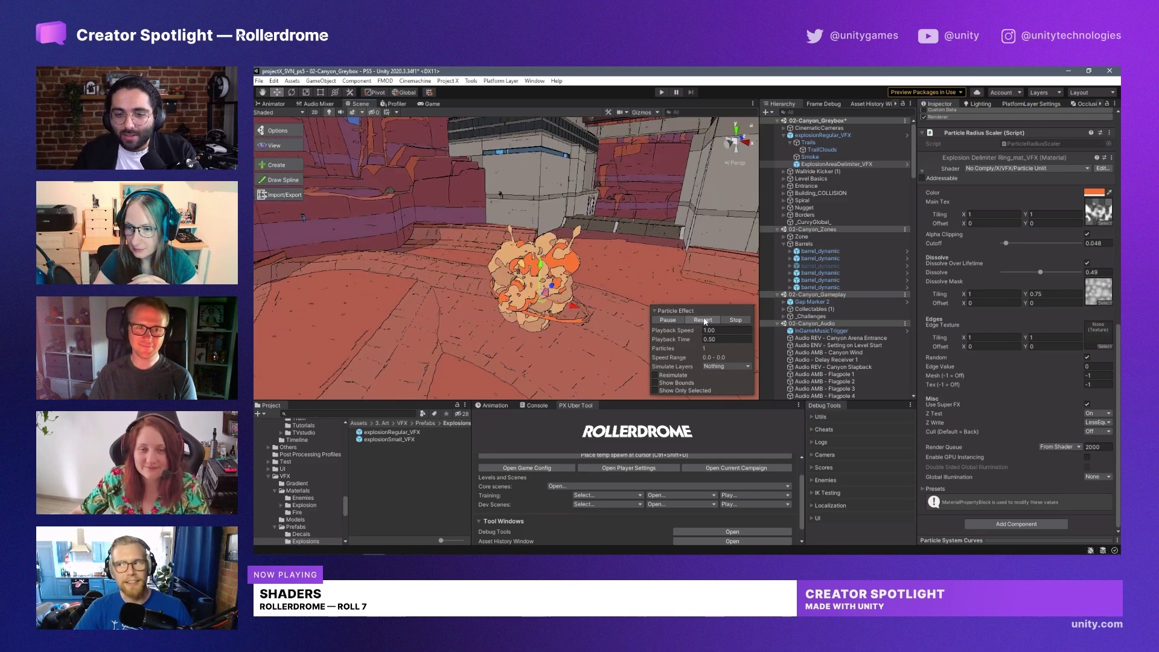
{"action": "left_click", "coordinate": [703, 320]}
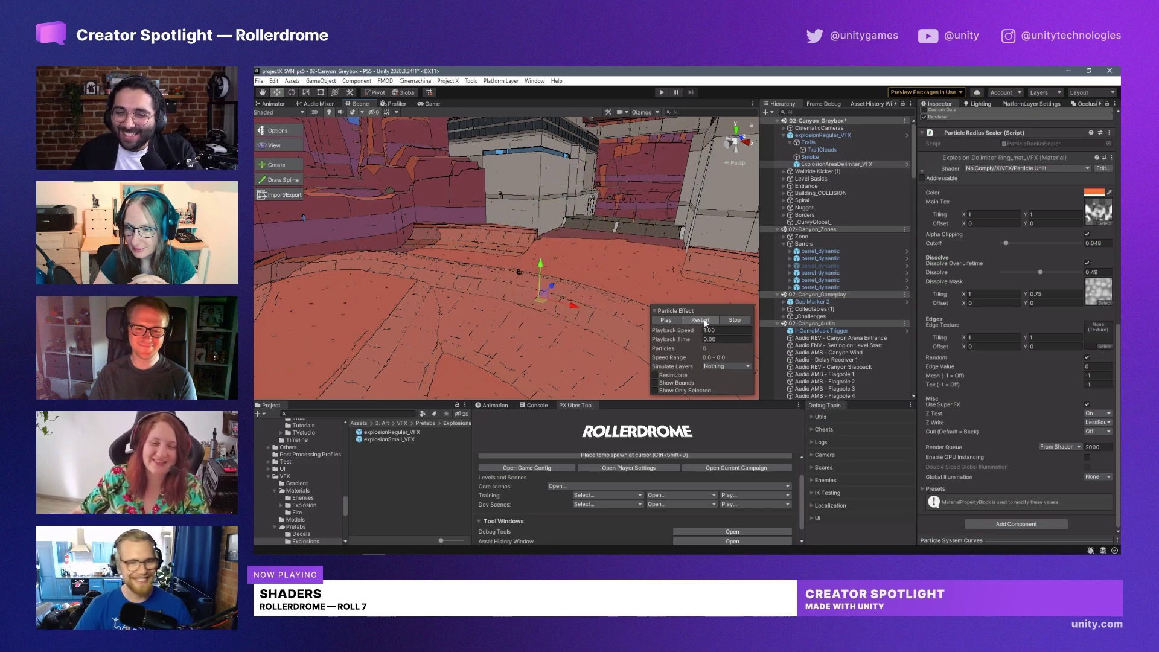
{"action": "left_click", "coordinate": [690, 320]}
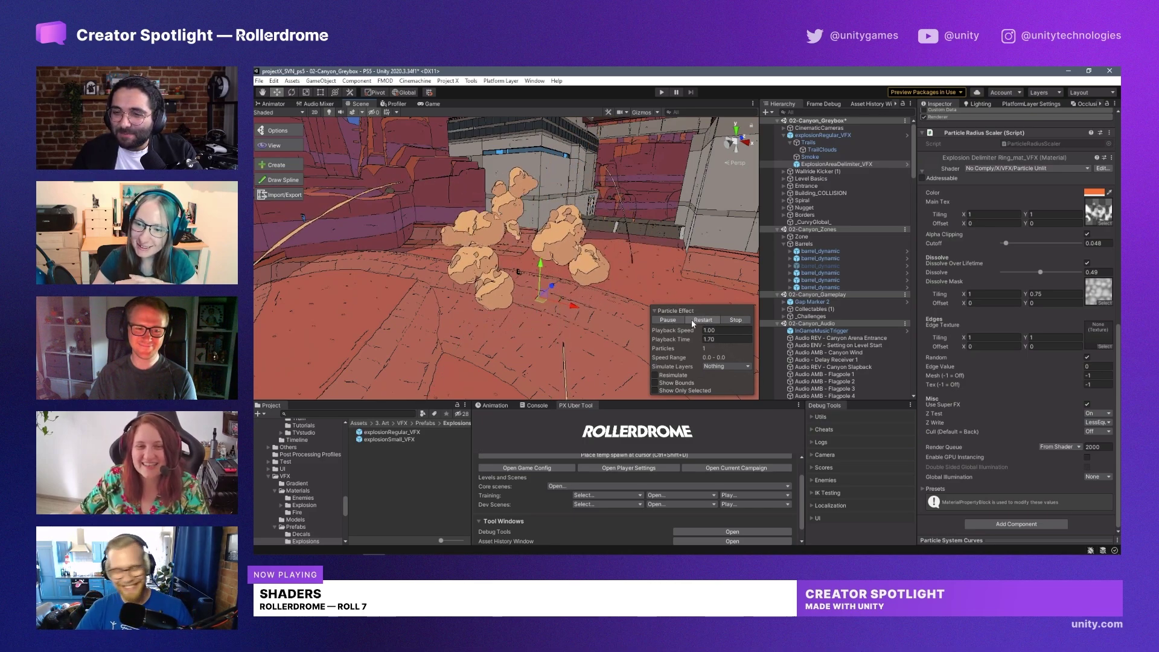
{"action": "left_click", "coordinate": [675, 319]}
{"action": "middle_click_drag", "start_coordinate": [620, 259], "coordinate": [614, 255]}
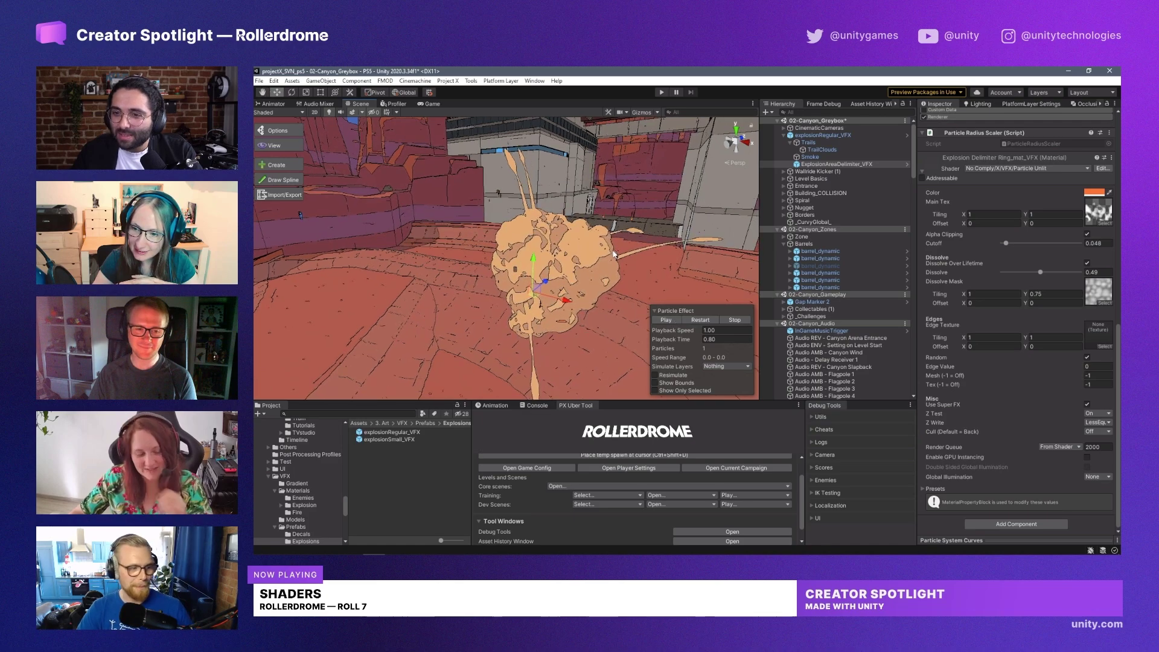
{"action": "left_click_drag", "start_coordinate": [684, 239], "coordinate": [633, 243], "text": "alt"}
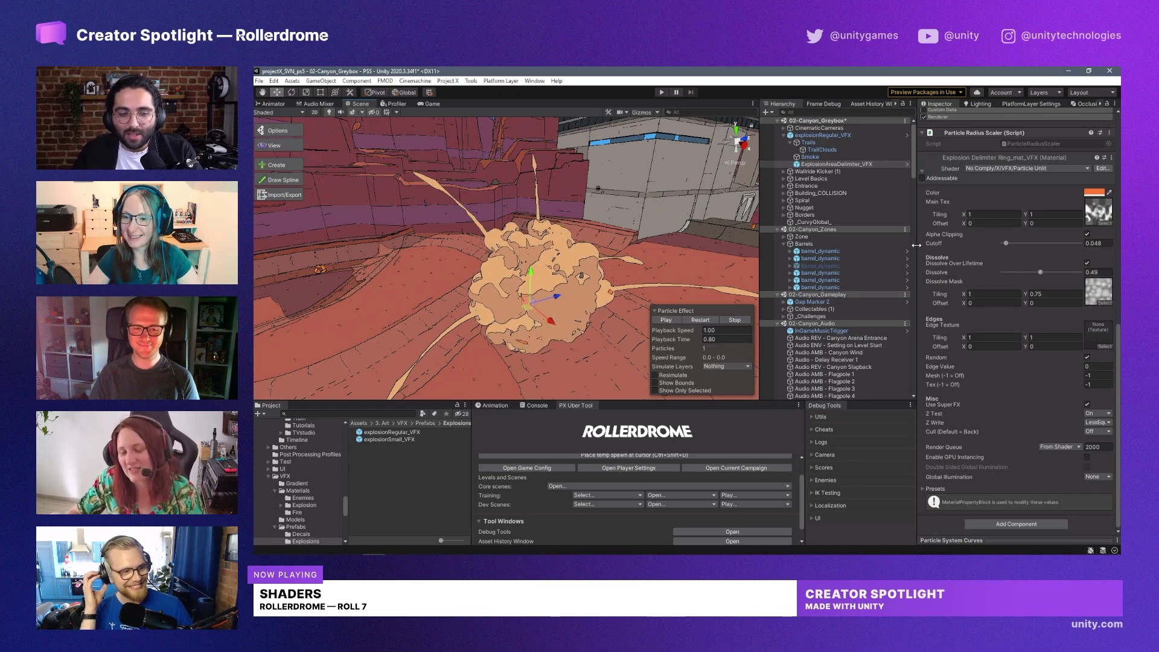
Step: Select the Smoke particle system and examine its Explosion Regular Smoke_mat_VFX material settings
{"action": "left_click_drag", "start_coordinate": [916, 245], "coordinate": [924, 244]}
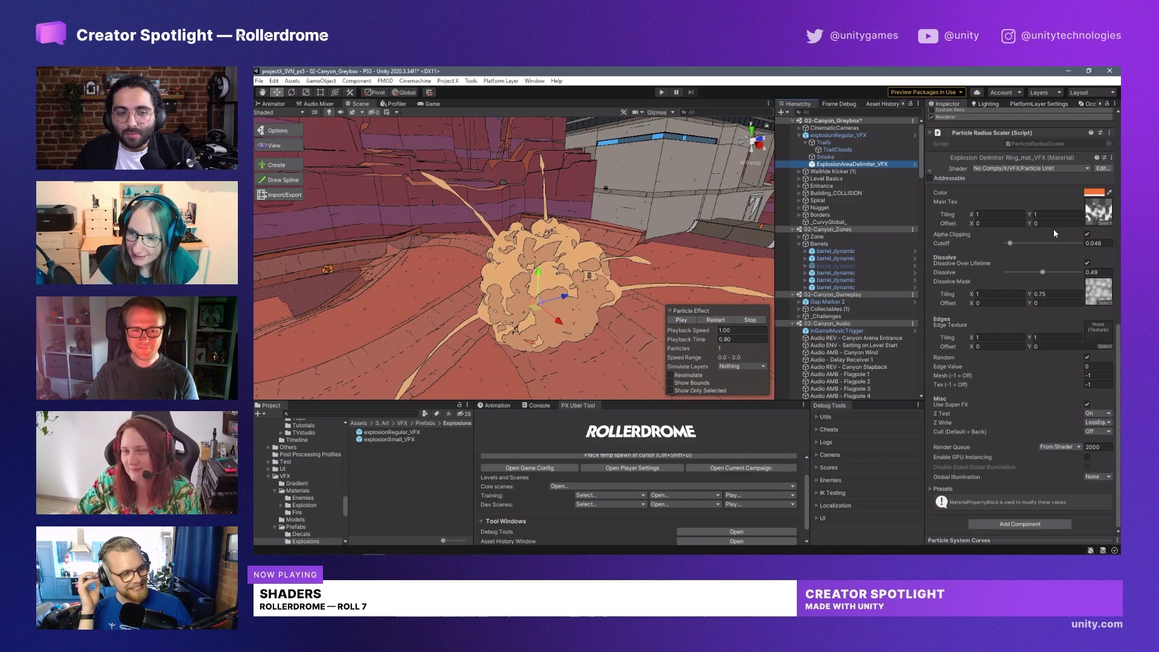
{"action": "left_click", "coordinate": [848, 157]}
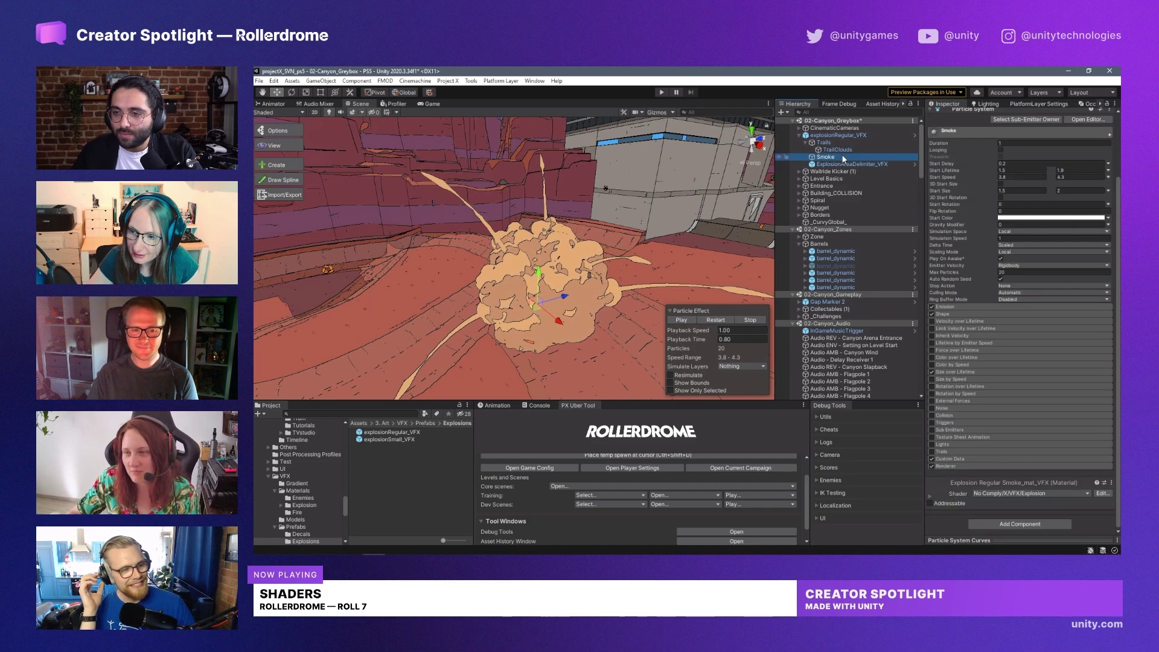
{"action": "scroll", "coordinate": [1015, 335], "scroll_direction": "down", "scroll_amount": 8}
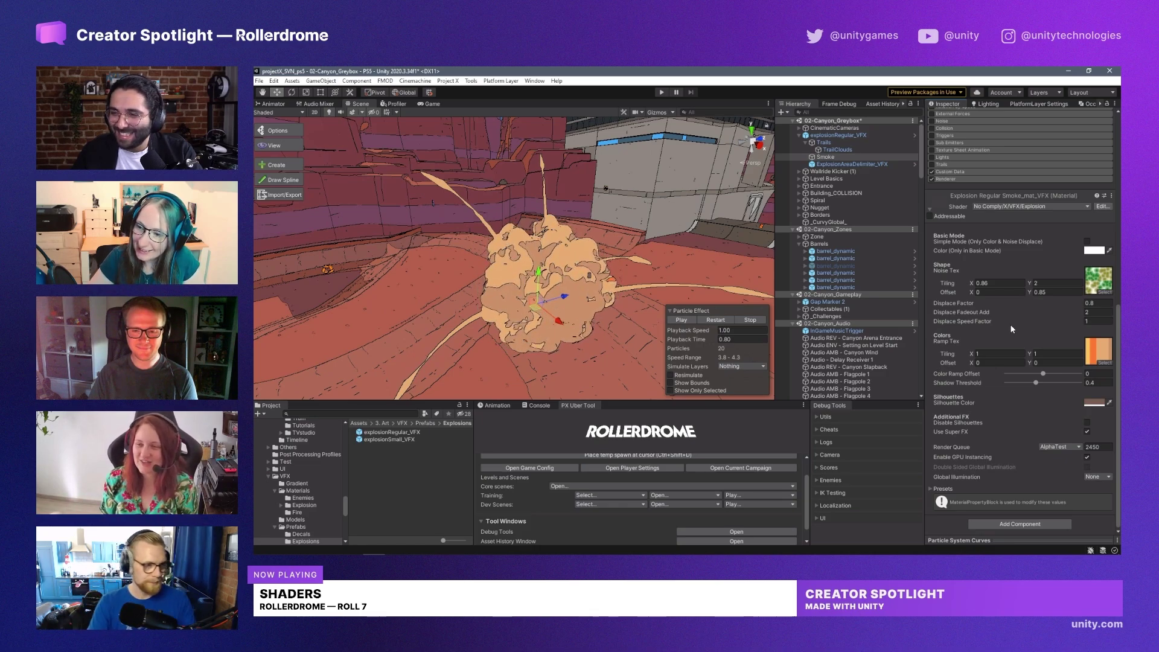
Step: Locate the smoke material's Ramp Tex in the project and check the preview of explosion_grad_VFX_texture
{"action": "left_click", "coordinate": [1089, 349]}
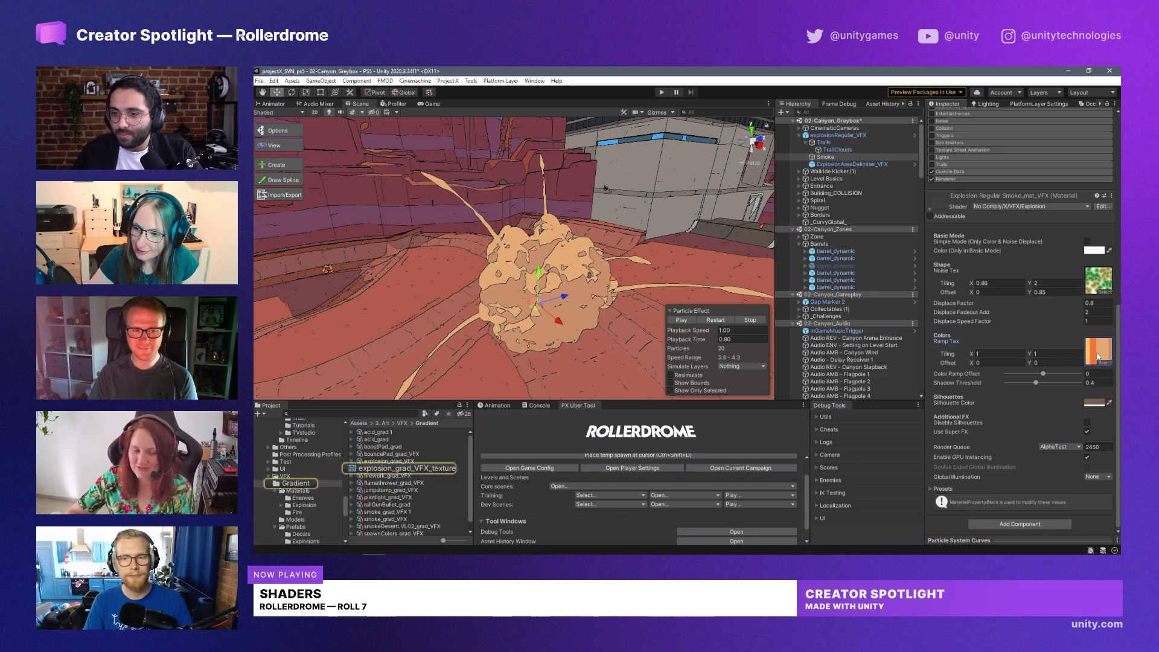
{"action": "left_click", "coordinate": [398, 461]}
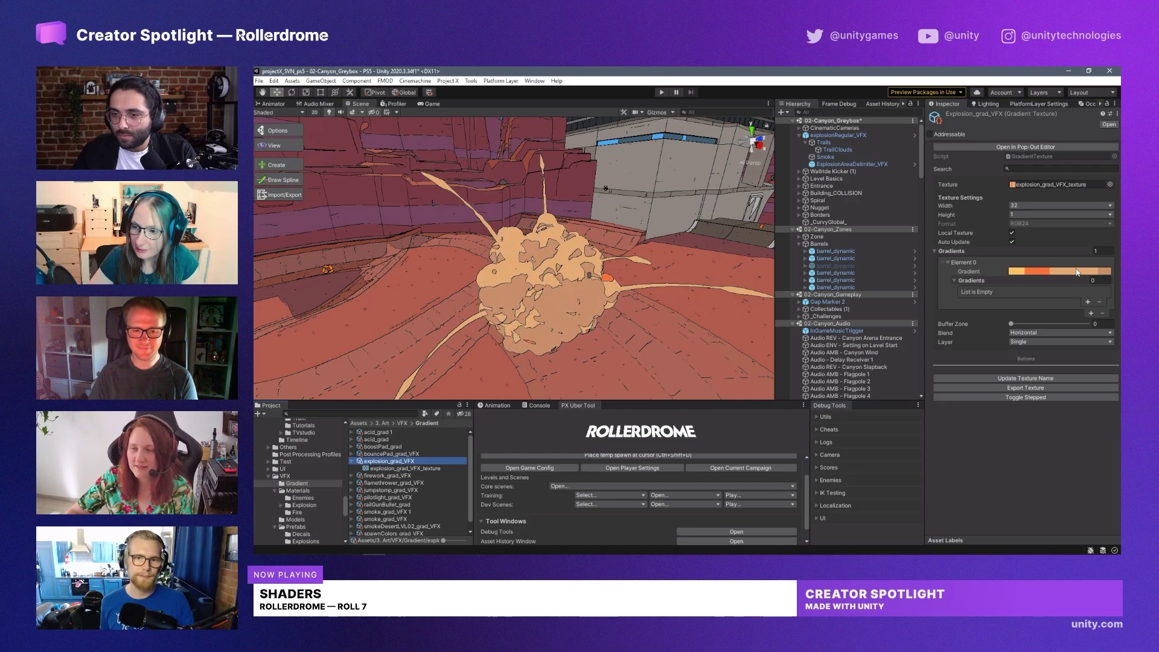
{"action": "left_click", "coordinate": [431, 469]}
{"action": "left_click_drag", "start_coordinate": [990, 541], "coordinate": [1013, 353]}
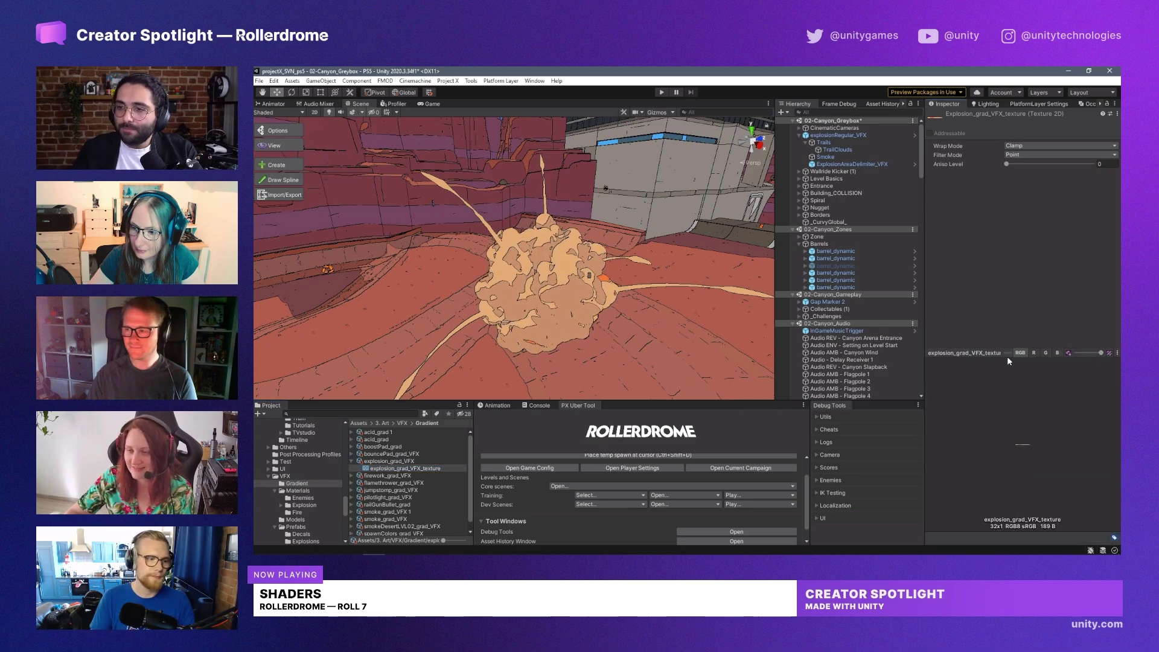
{"action": "left_click_drag", "start_coordinate": [1003, 356], "coordinate": [843, 546]}
Step: View the color gradient of the explosion_grad_VFX asset in the Gradient Editor, then close the editor
{"action": "left_click", "coordinate": [418, 461]}
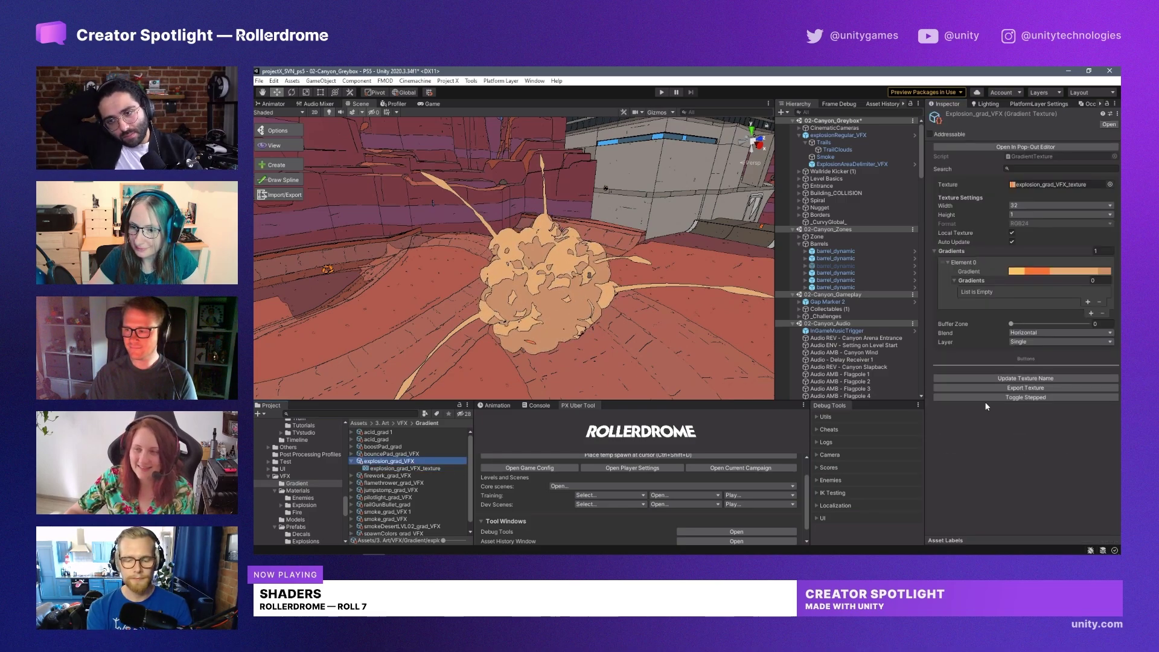
{"action": "left_click", "coordinate": [1030, 271]}
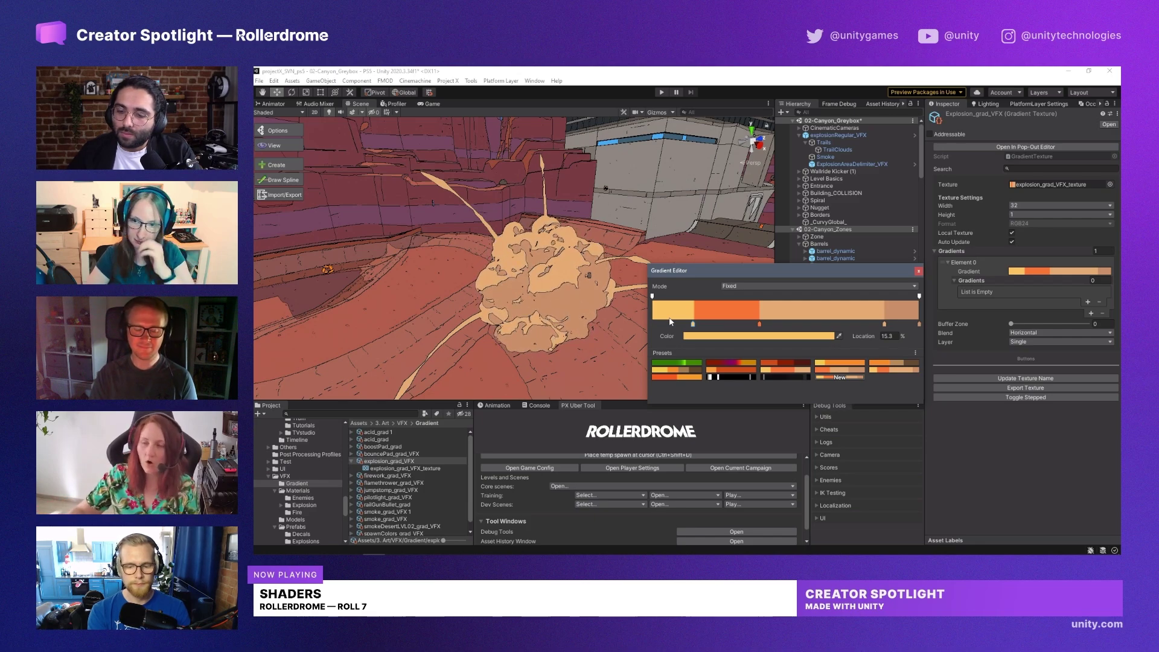
{"action": "left_click", "coordinate": [918, 271]}
Step: Sweep the Color Ramp Offset of the Smoke material back and forth to demonstrate the color shift, then reset it to 0
{"action": "left_click", "coordinate": [825, 156]}
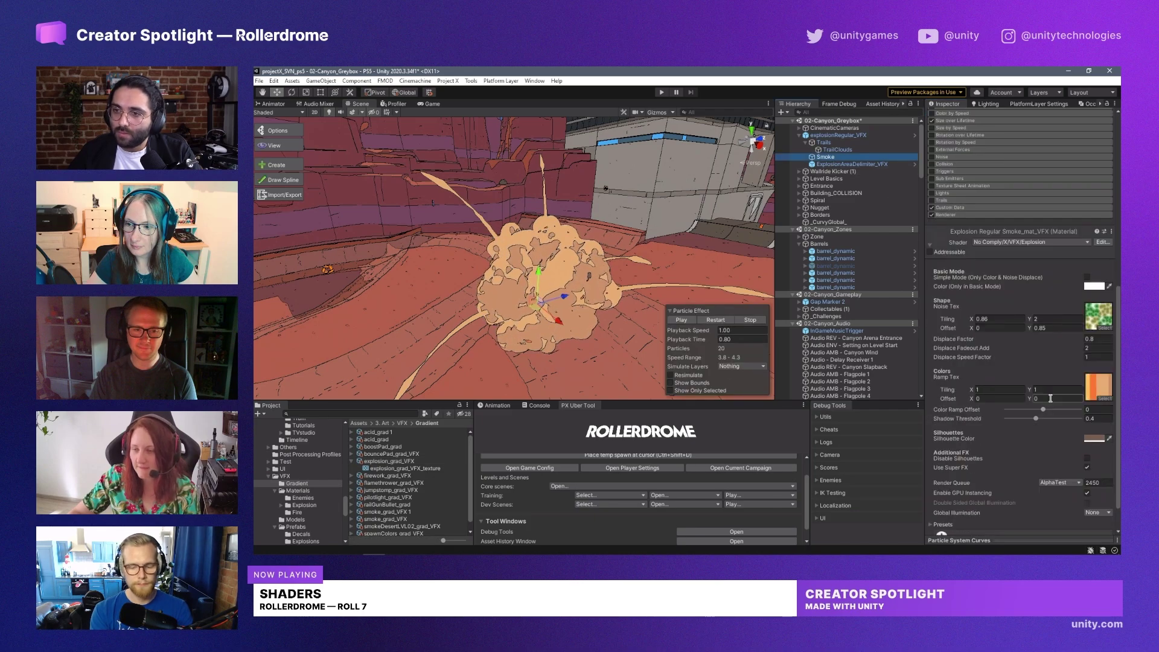
{"action": "scroll", "coordinate": [1051, 395], "scroll_direction": "down", "scroll_amount": 2}
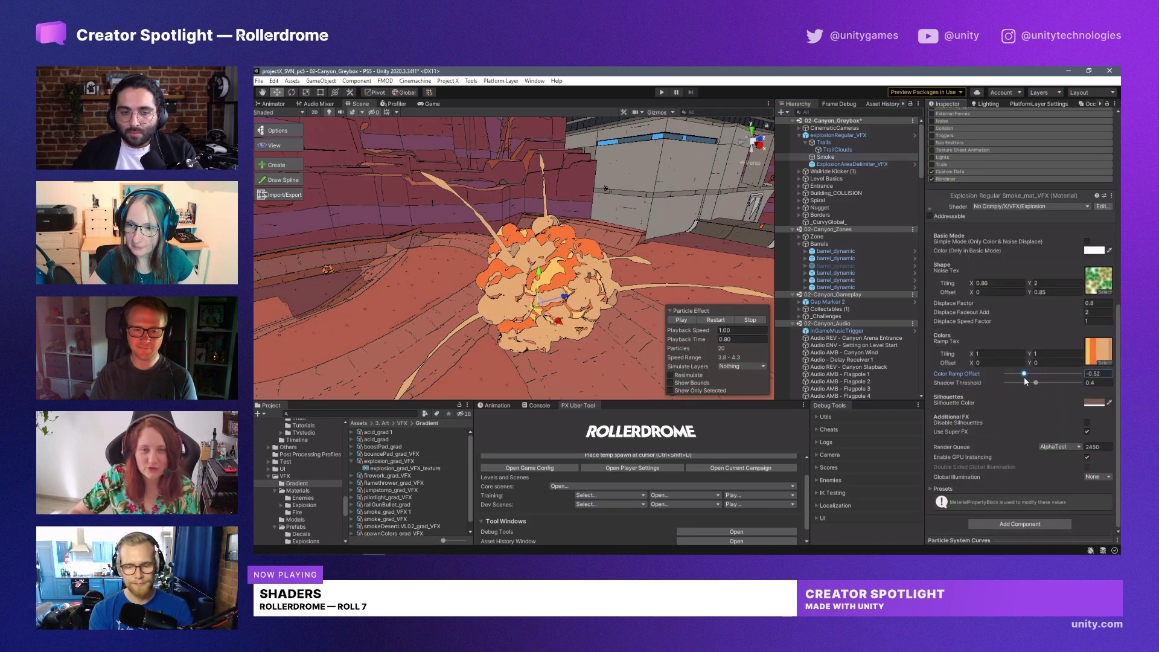
{"action": "left_click_drag", "start_coordinate": [1025, 381], "coordinate": [1007, 386]}
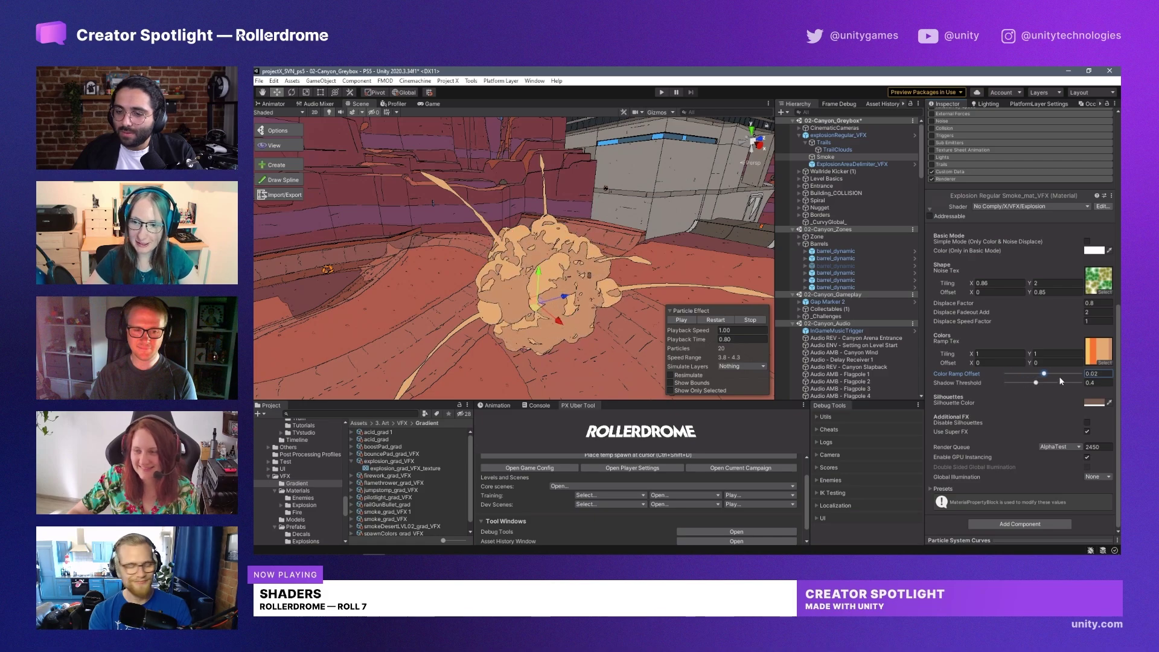
{"action": "type", "text": "0"}
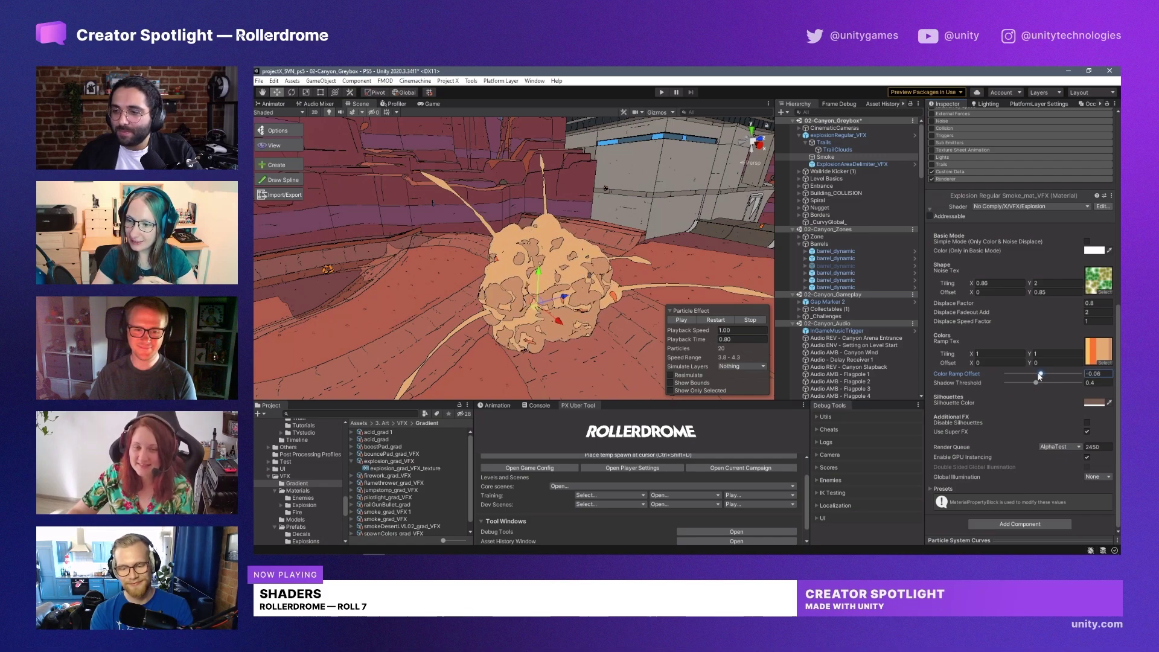
{"action": "left_click_drag", "start_coordinate": [1048, 375], "coordinate": [1004, 376]}
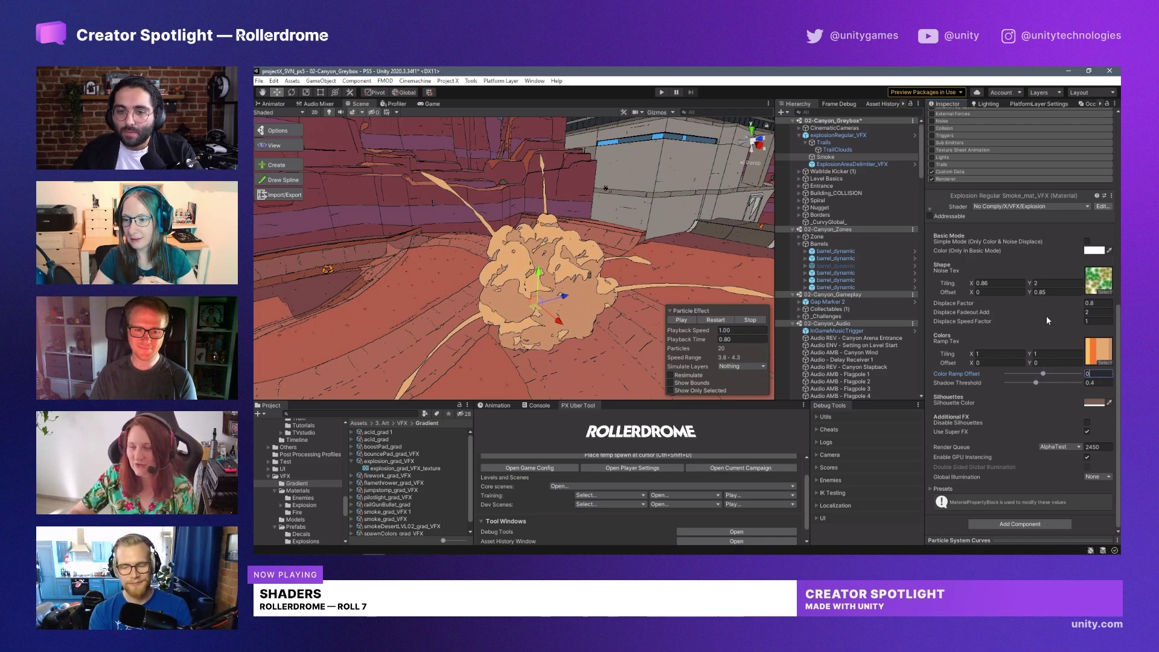
Step: Expand Smoke's Custom Data module, examine its Custom1 curve in an enlarged Particle System Curves area, and shrink the area again
{"action": "scroll", "coordinate": [1023, 405], "scroll_direction": "up", "scroll_amount": 3}
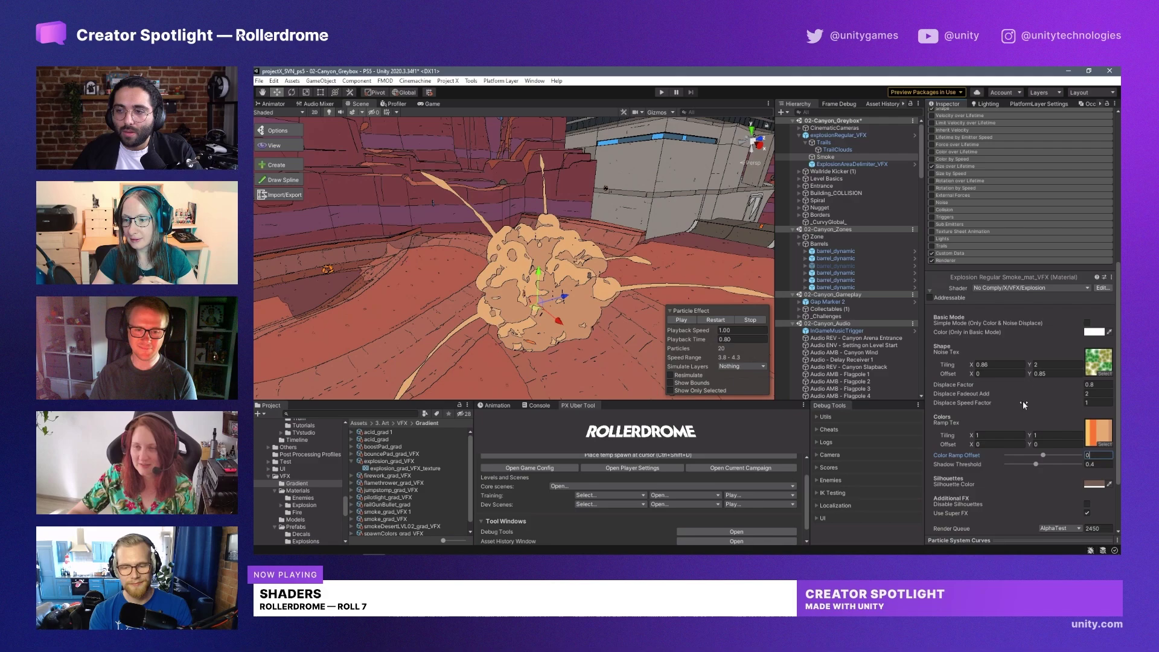
{"action": "left_click", "coordinate": [965, 254]}
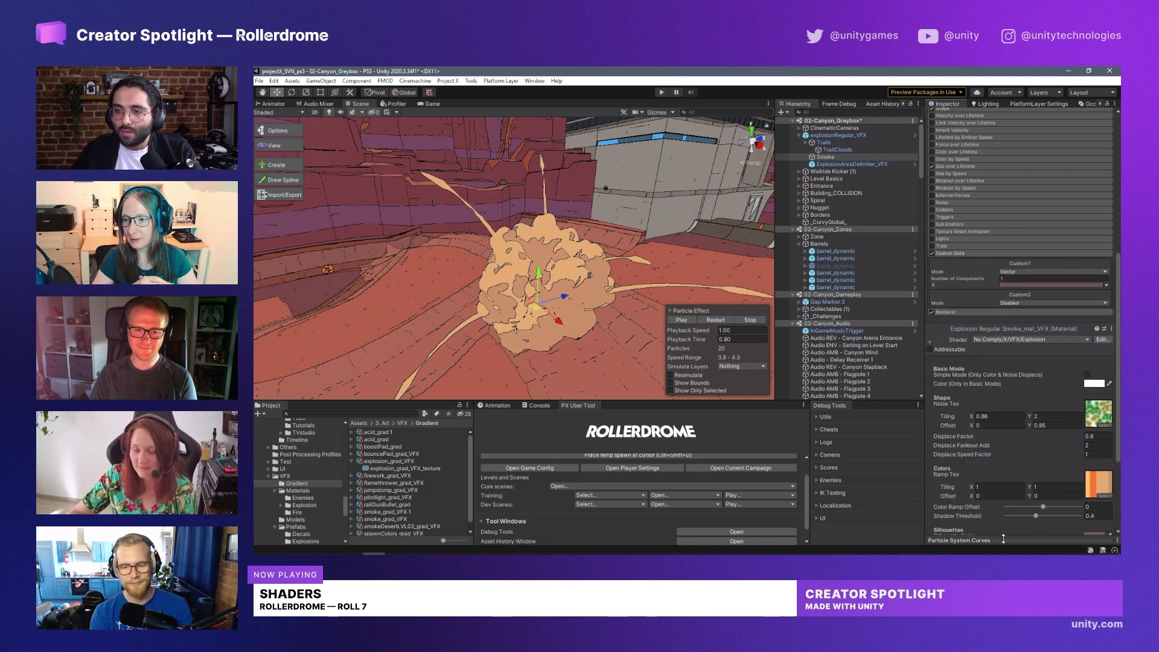
{"action": "left_click_drag", "start_coordinate": [1003, 539], "coordinate": [981, 362]}
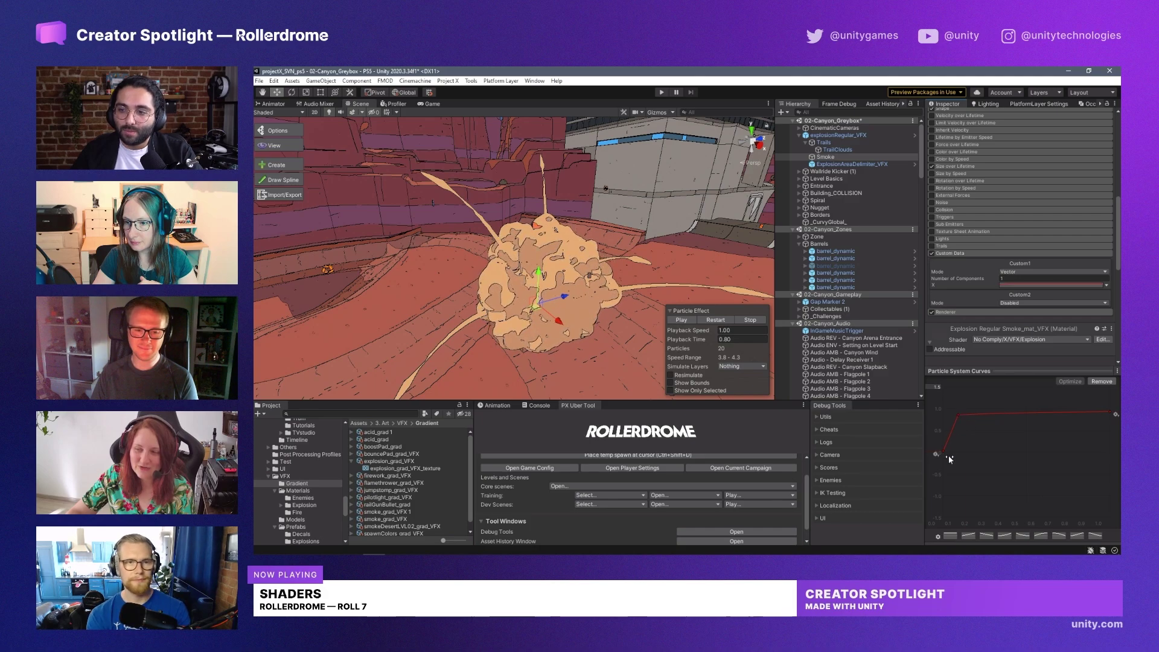
{"action": "left_click_drag", "start_coordinate": [955, 414], "coordinate": [959, 413]}
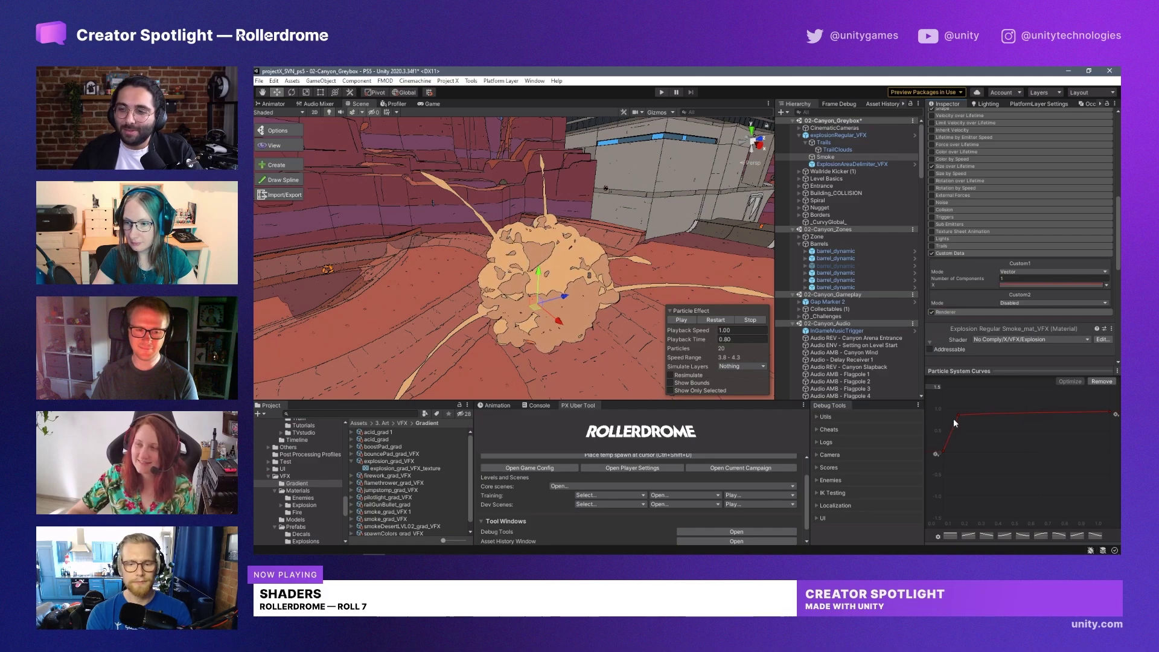
{"action": "left_click_drag", "start_coordinate": [1012, 371], "coordinate": [1027, 538]}
{"action": "scroll", "coordinate": [1018, 403], "scroll_direction": "down", "scroll_amount": 4}
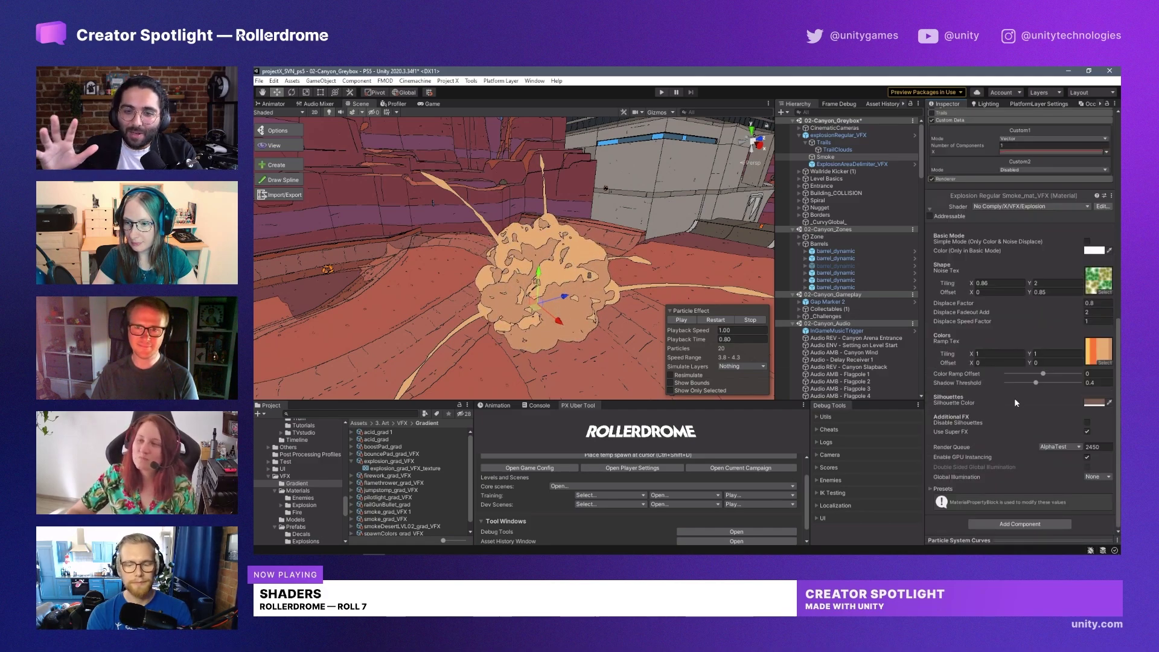
{"action": "scroll", "coordinate": [990, 314], "scroll_direction": "up", "scroll_amount": 4}
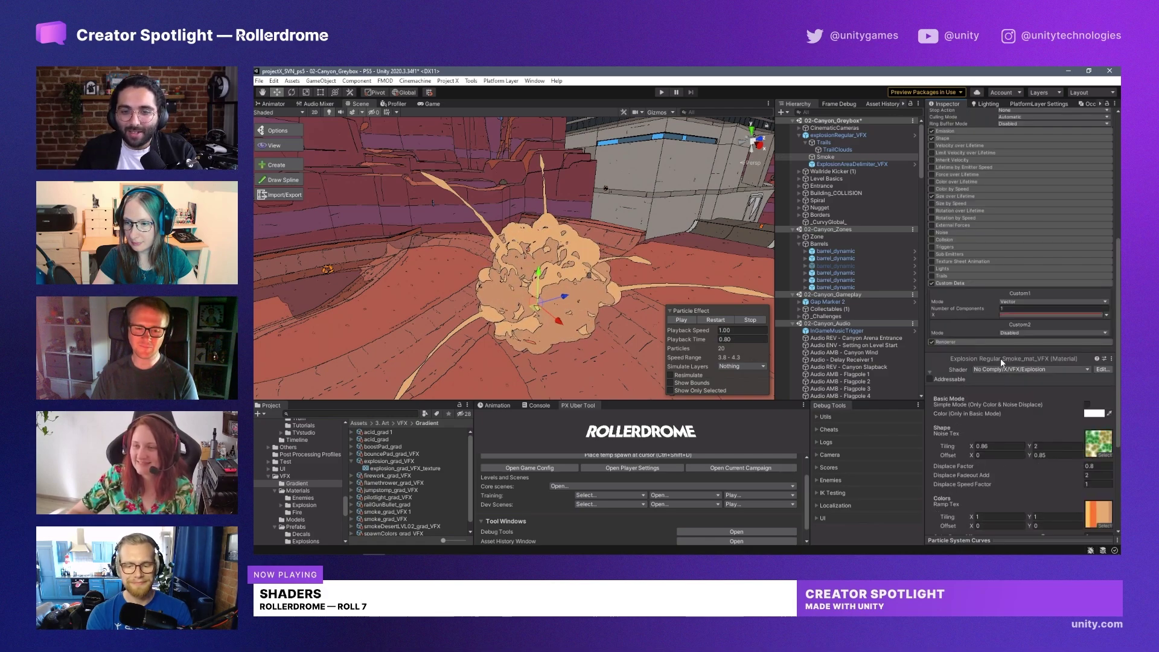
Step: Select explosionRegular_VFX, replay the explosion and pause it early at a playback time of 0.39
{"action": "left_click", "coordinate": [843, 137]}
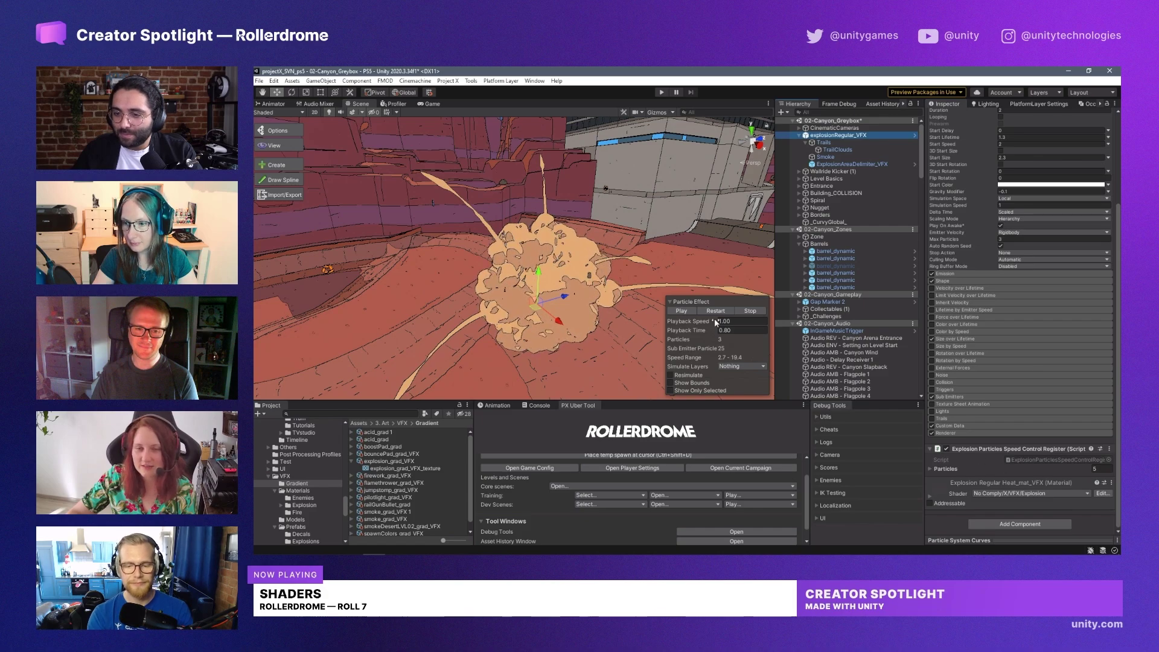
{"action": "left_click", "coordinate": [718, 311]}
{"action": "left_click", "coordinate": [718, 311]}
{"action": "left_click", "coordinate": [684, 311]}
Step: Expand explosionRegular_VFX's Custom Data module and examine its Custom1 curve in a temporarily enlarged Particle System Curves area
{"action": "scroll", "coordinate": [993, 409], "scroll_direction": "down", "scroll_amount": 5}
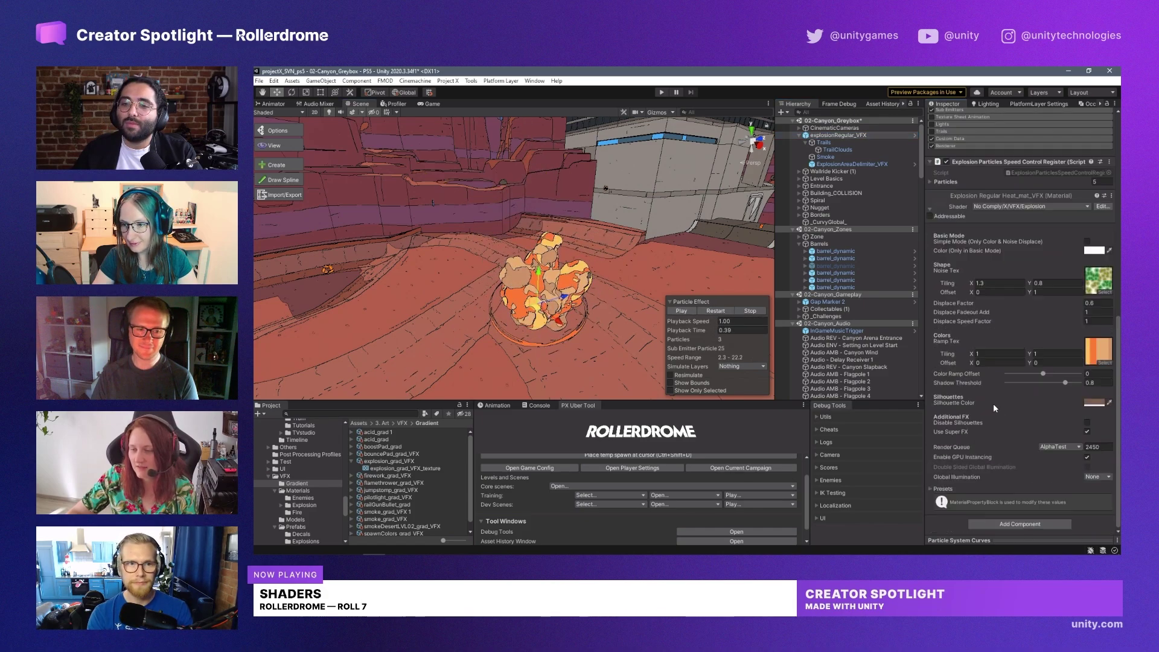
{"action": "left_click", "coordinate": [960, 139]}
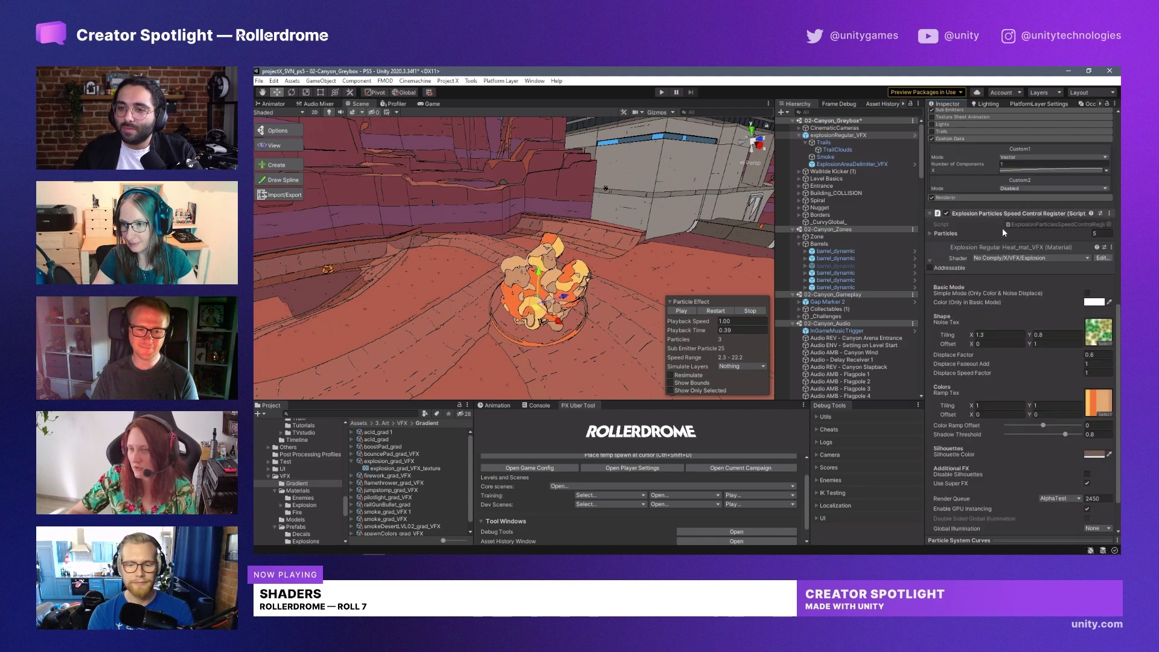
{"action": "left_click_drag", "start_coordinate": [1025, 540], "coordinate": [1017, 303]}
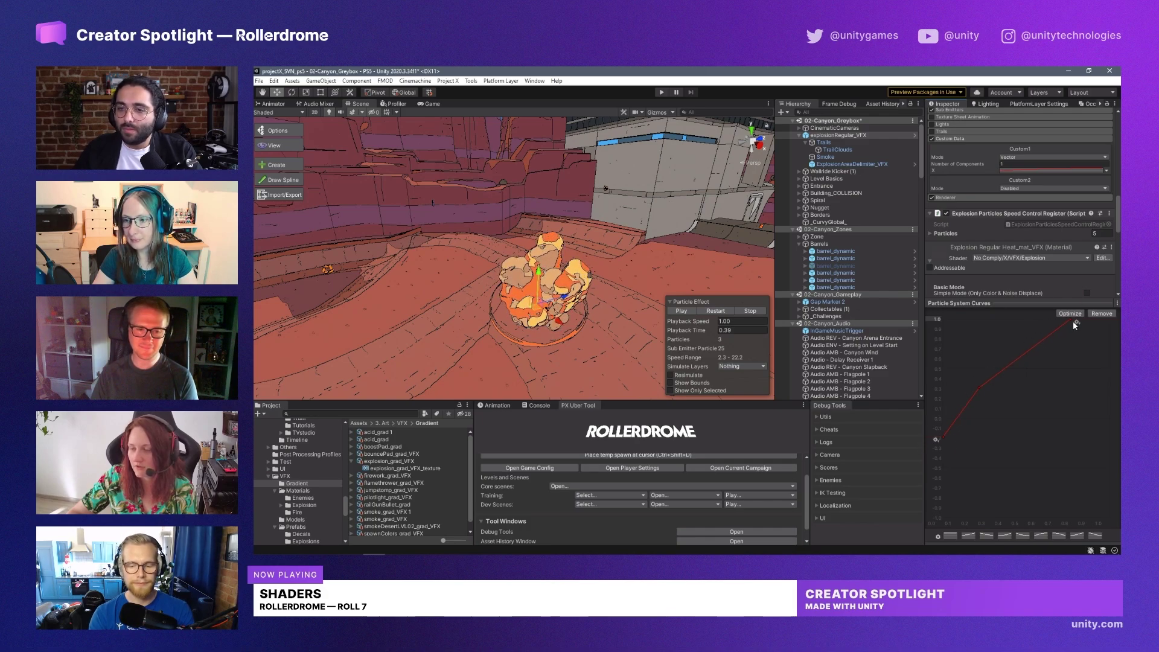
{"action": "left_click_drag", "start_coordinate": [996, 305], "coordinate": [1002, 543]}
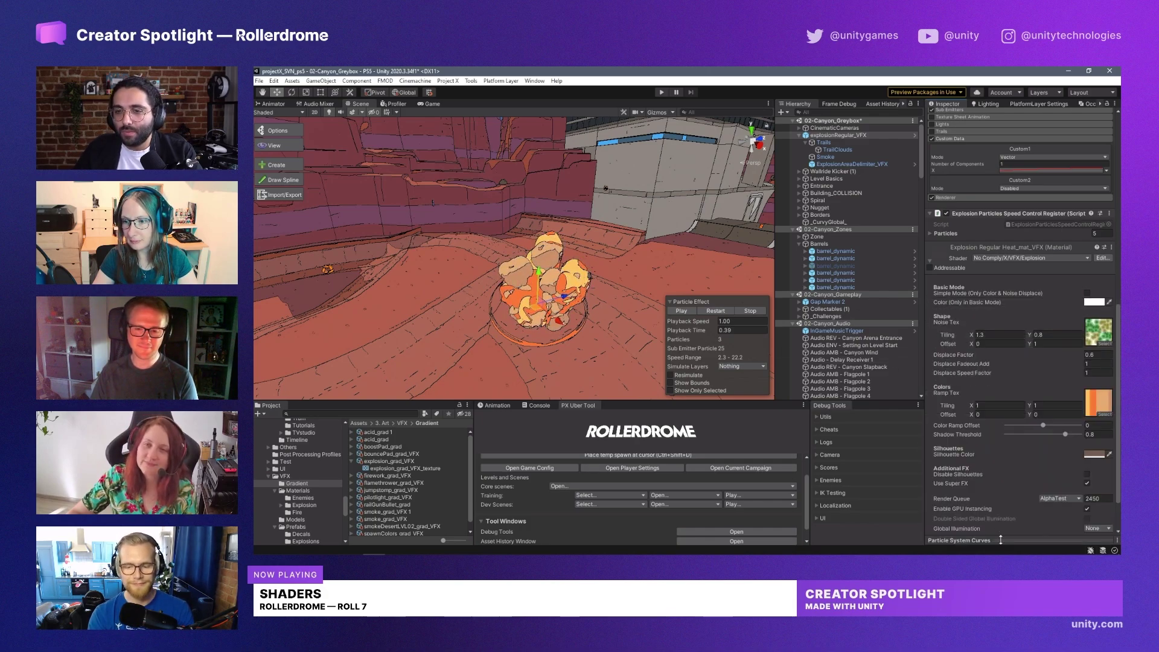
Step: Review explosionRegular_VFX's particle system and Explosion Regular Heat_mat_VFX material settings, and collapse the Trails object in the hierarchy
{"action": "left_click", "coordinate": [837, 135]}
{"action": "scroll", "coordinate": [1050, 415], "scroll_direction": "up", "scroll_amount": 3}
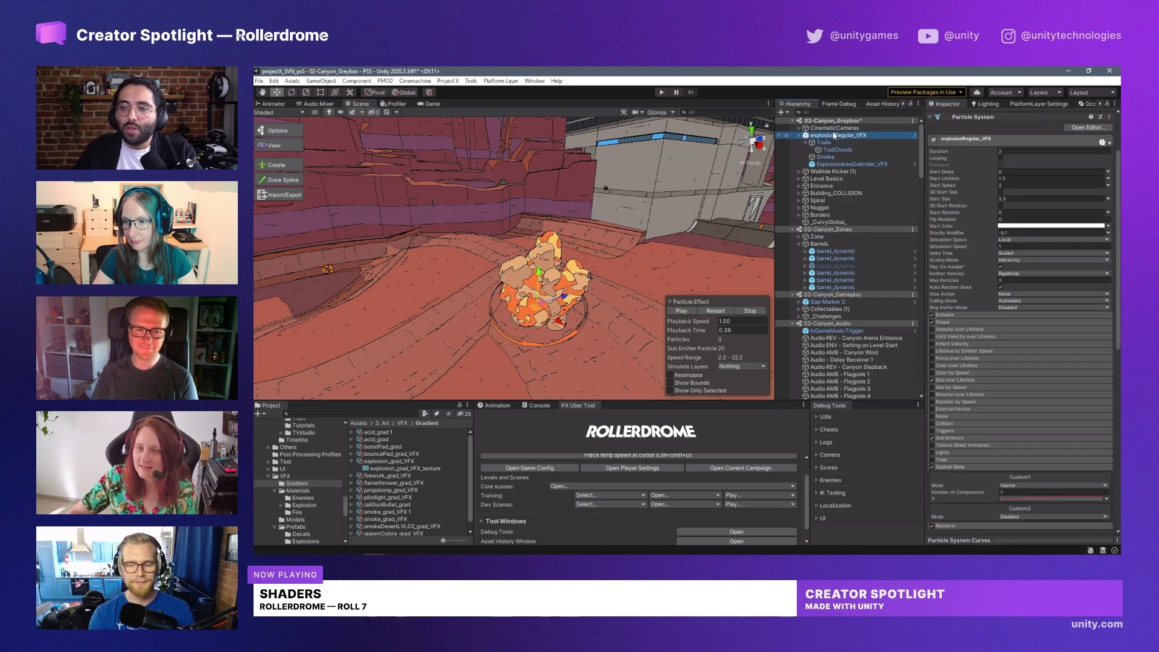
{"action": "scroll", "coordinate": [1049, 415], "scroll_direction": "down", "scroll_amount": 5}
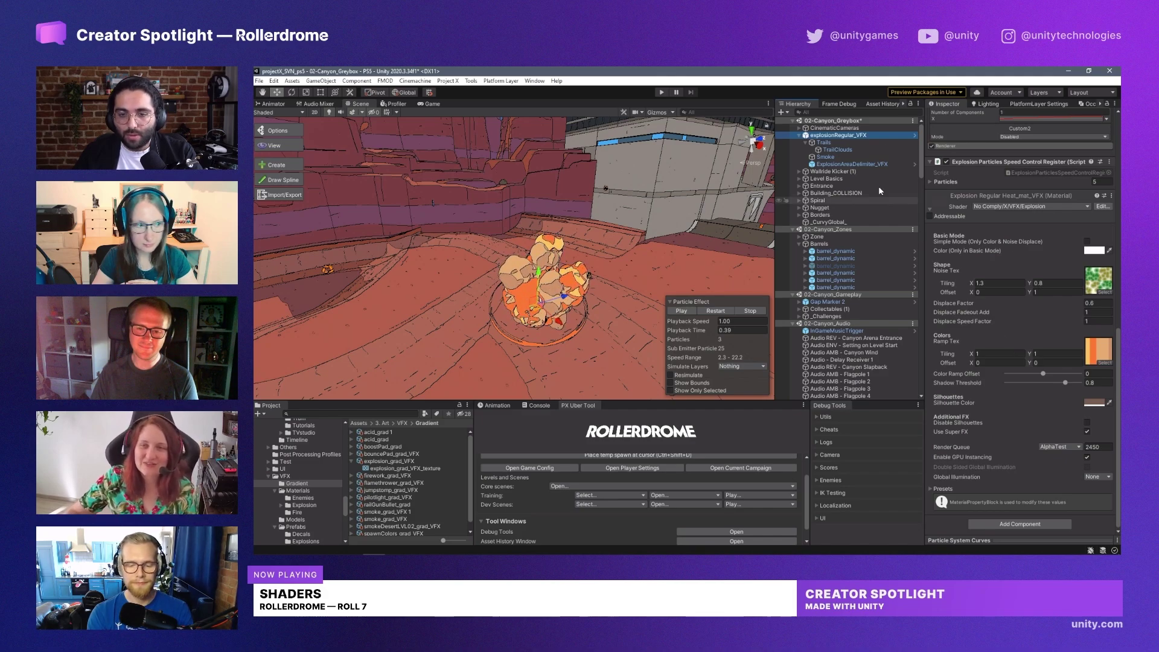
{"action": "left_click", "coordinate": [806, 142]}
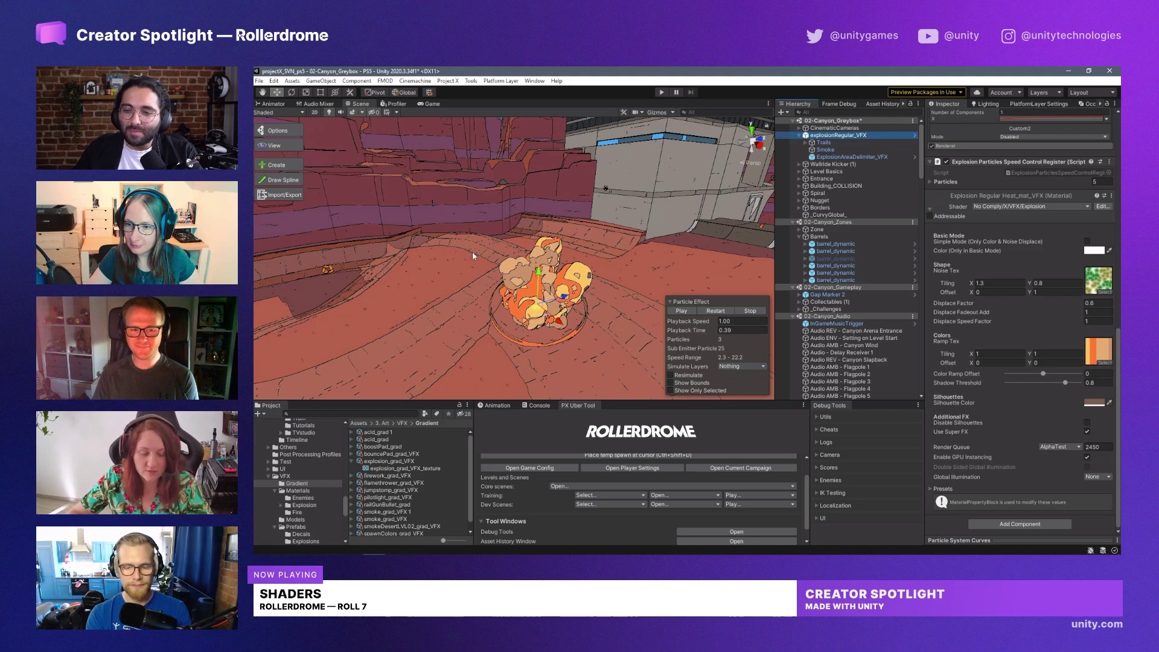
Step: Replay explosionRegular_VFX from a different, more elevated viewing angle
{"action": "left_click_drag", "start_coordinate": [474, 260], "coordinate": [618, 250], "text": "alt"}
{"action": "right_click_drag", "start_coordinate": [525, 259], "coordinate": [546, 256], "text": "alt"}
{"action": "left_click_drag", "start_coordinate": [546, 255], "coordinate": [509, 237], "text": "alt"}
{"action": "left_click", "coordinate": [510, 238]}
{"action": "left_click_drag", "start_coordinate": [611, 229], "coordinate": [603, 249], "text": "alt"}
{"action": "left_click", "coordinate": [843, 135]}
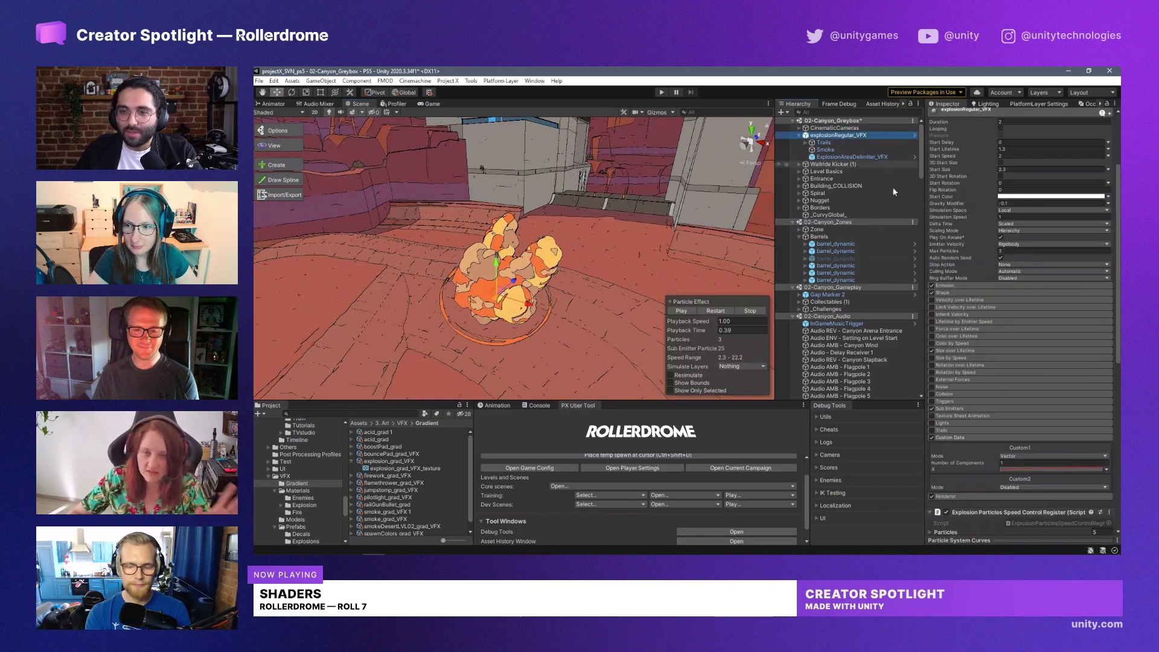
{"action": "left_click", "coordinate": [720, 311]}
{"action": "left_click", "coordinate": [719, 311]}
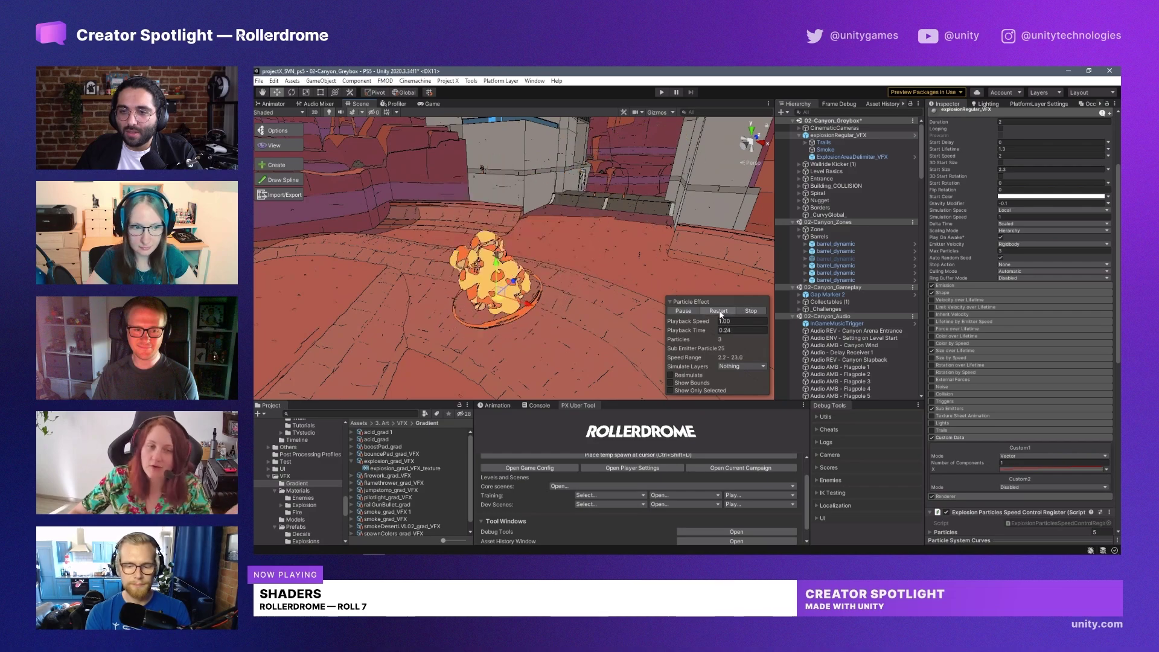
Step: Replay the explosion again, pause it at a playback time of 0.80 and bring up its Explosion Regular Heat_mat_VFX material settings
{"action": "scroll", "coordinate": [1033, 381], "scroll_direction": "up", "scroll_amount": 5}
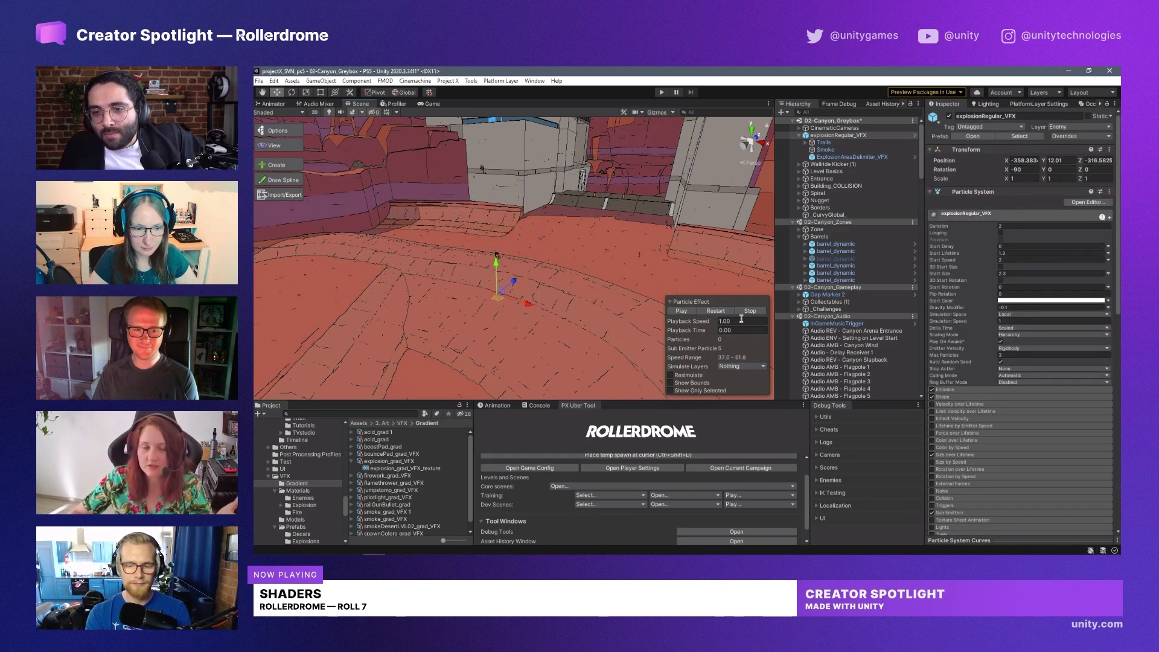
{"action": "left_click", "coordinate": [710, 311]}
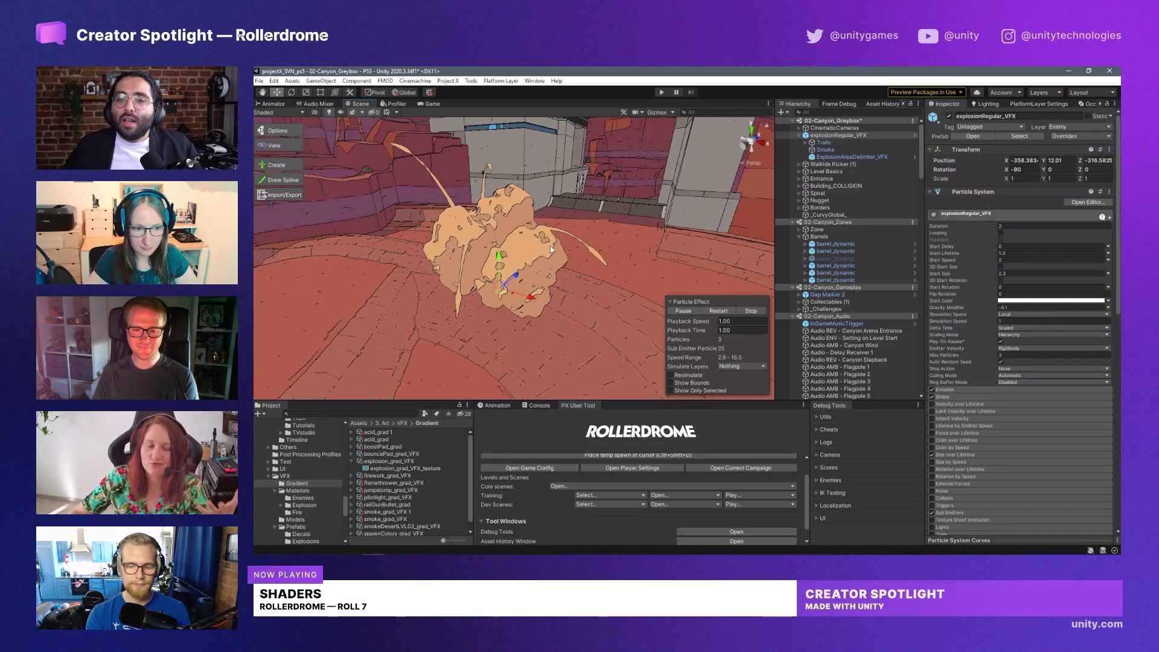
{"action": "left_click", "coordinate": [715, 310]}
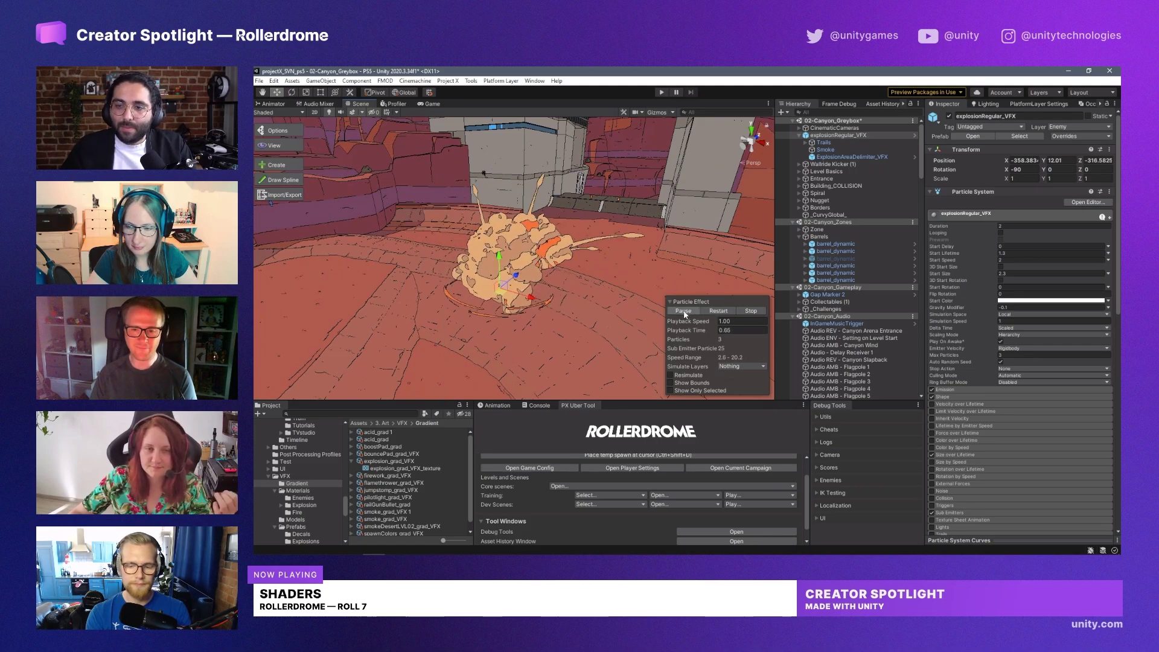
{"action": "left_click", "coordinate": [685, 310]}
{"action": "scroll", "coordinate": [1030, 383], "scroll_direction": "down", "scroll_amount": 10}
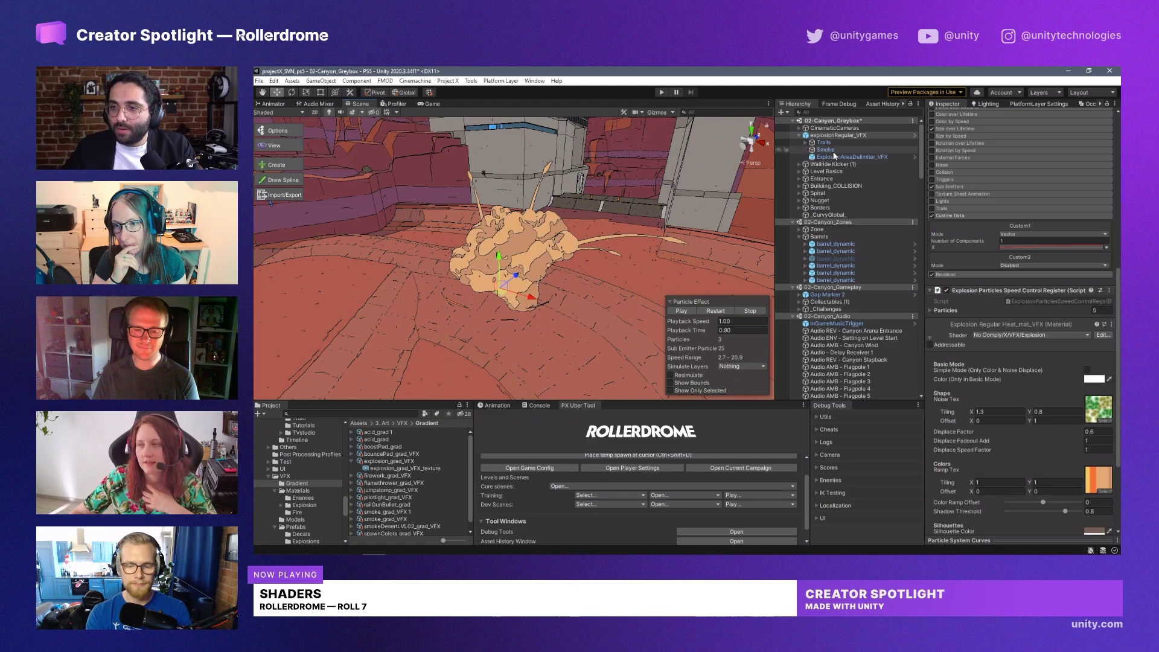
Step: Expand the Trails object under explosionRegular_VFX and show the particle settings of its TrailClouds child
{"action": "middle_click_drag", "start_coordinate": [611, 188], "coordinate": [626, 201]}
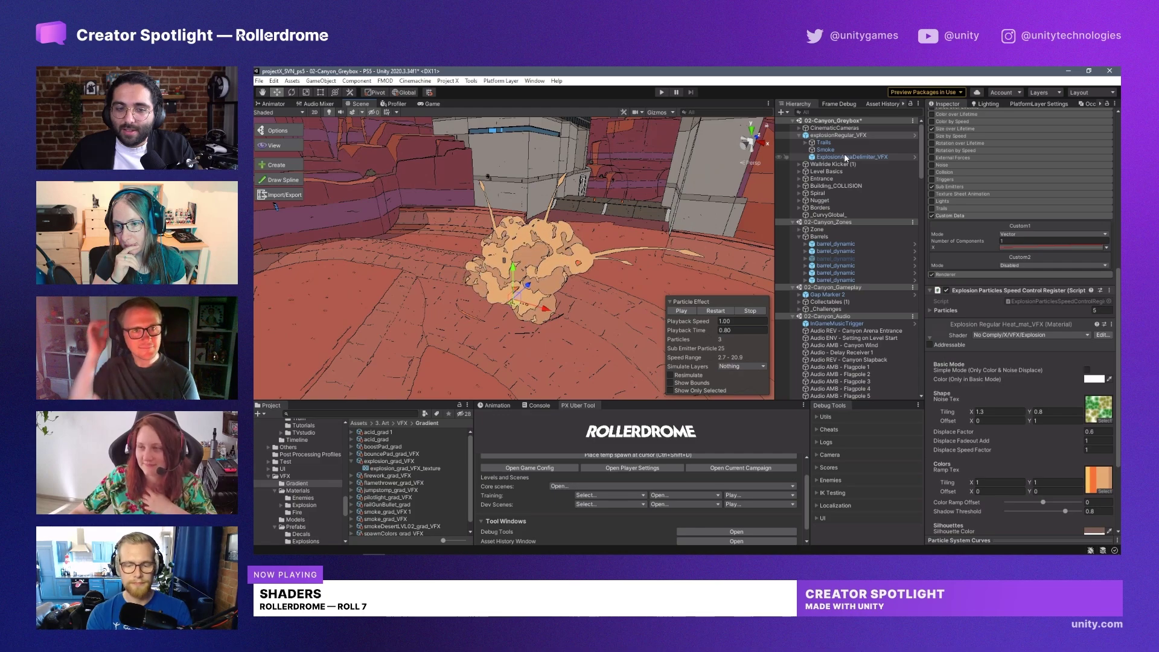
{"action": "left_click", "coordinate": [806, 143]}
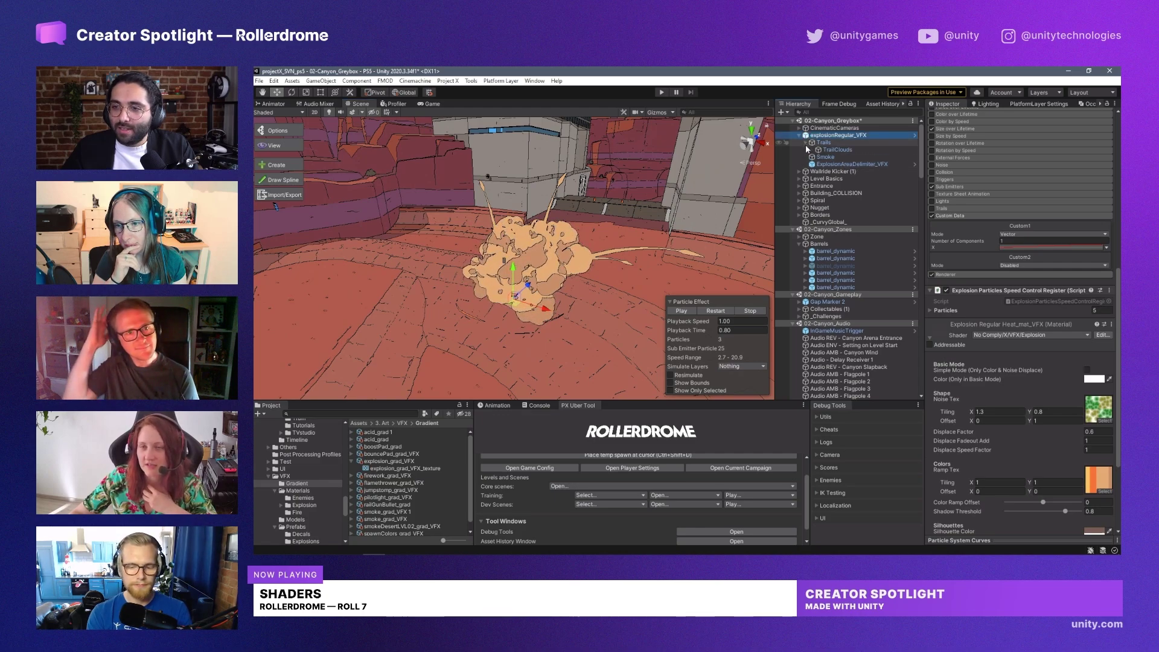
{"action": "left_click", "coordinate": [837, 156]}
{"action": "left_click", "coordinate": [844, 150]}
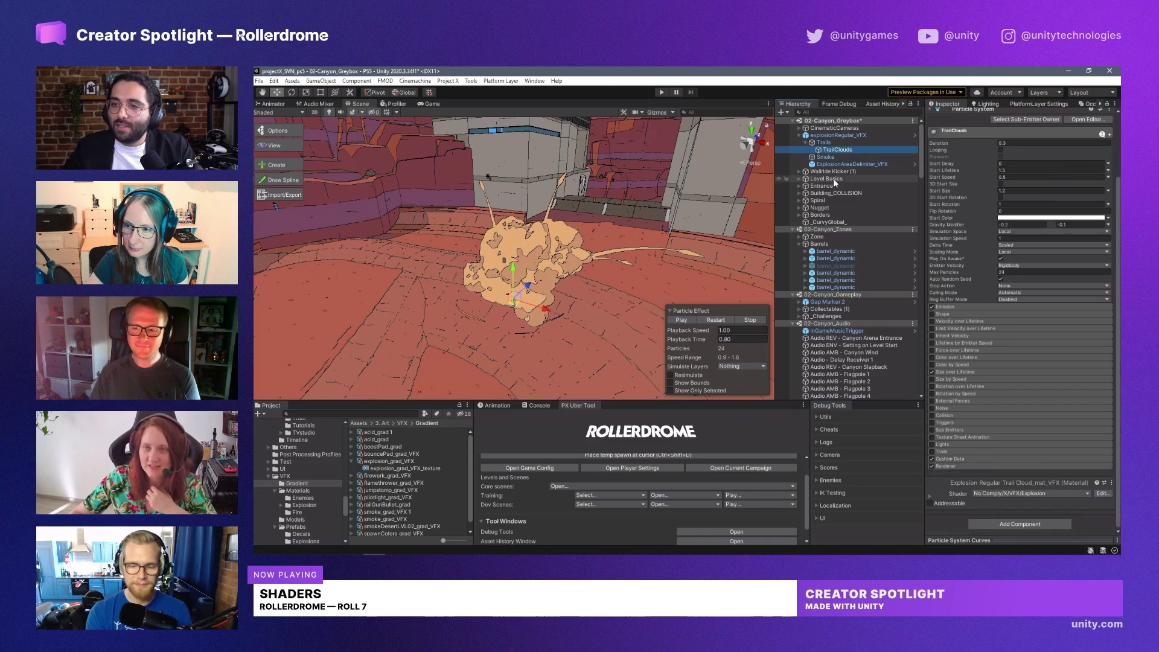
Step: Select the Trails particle system and examine its enabled modules and Explosion Trail_mat_VFX material settings
{"action": "left_click", "coordinate": [832, 144]}
{"action": "scroll", "coordinate": [628, 241], "scroll_direction": "up", "scroll_amount": 3}
{"action": "middle_click_drag", "start_coordinate": [630, 232], "coordinate": [622, 258]}
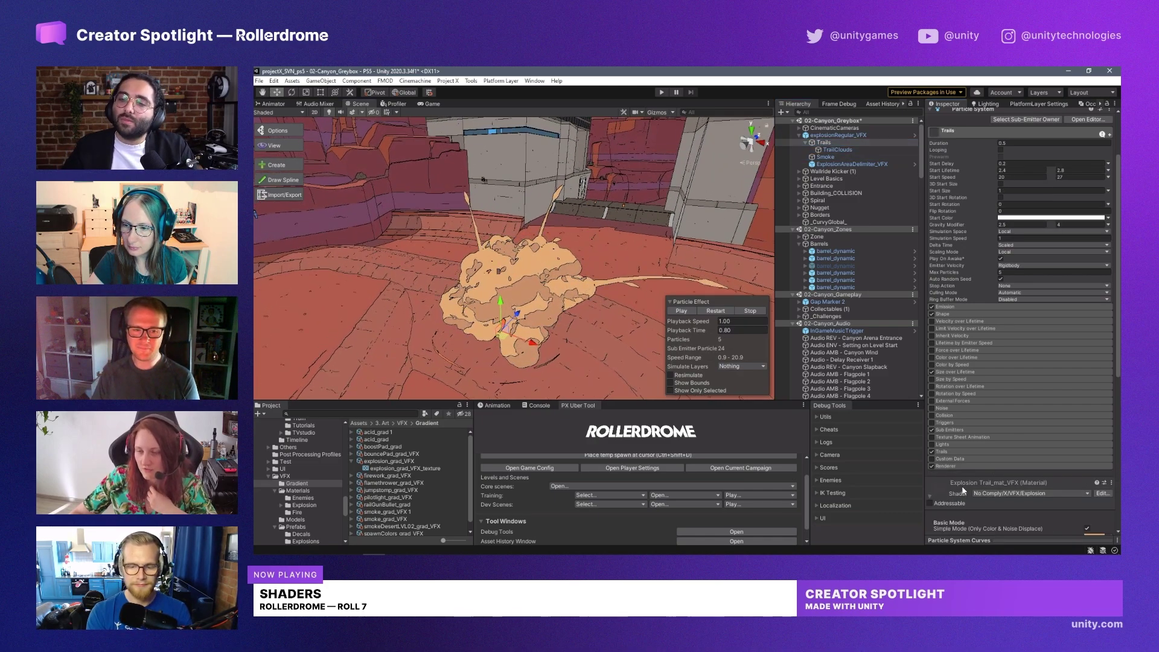
{"action": "scroll", "coordinate": [990, 410], "scroll_direction": "down", "scroll_amount": 4}
{"action": "scroll", "coordinate": [968, 356], "scroll_direction": "up", "scroll_amount": 4}
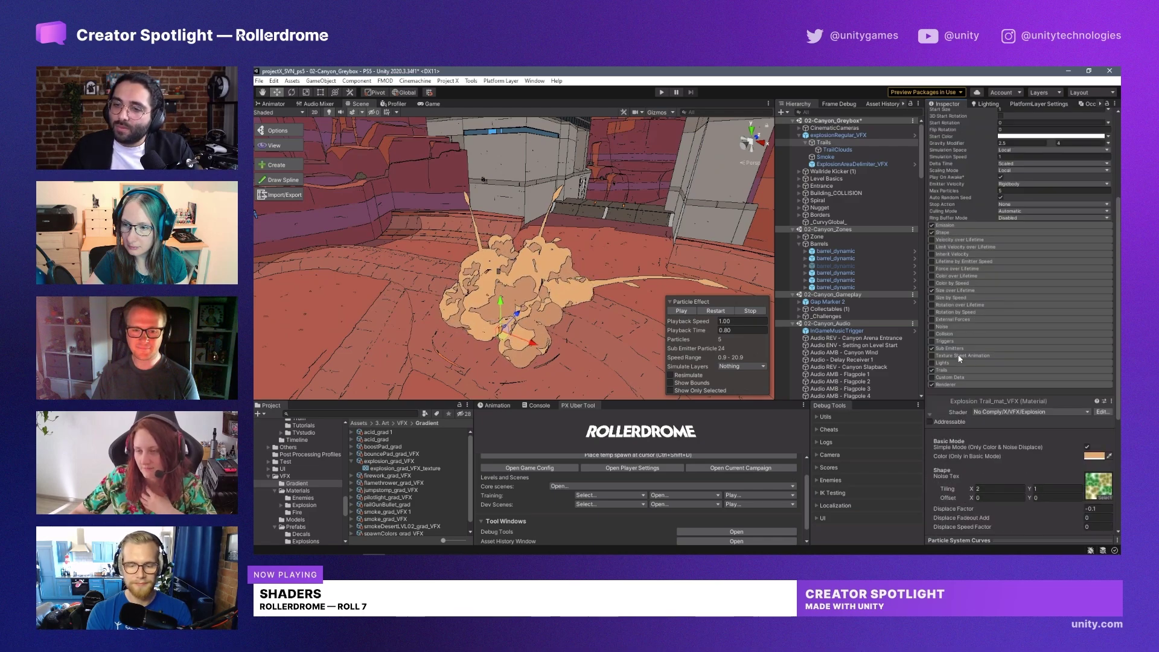
Step: Expand the Trails module of the Trails particle system and enlarge the curves display to show its Width over Trail curve
{"action": "left_click", "coordinate": [951, 370]}
{"action": "scroll", "coordinate": [994, 396], "scroll_direction": "down", "scroll_amount": 5}
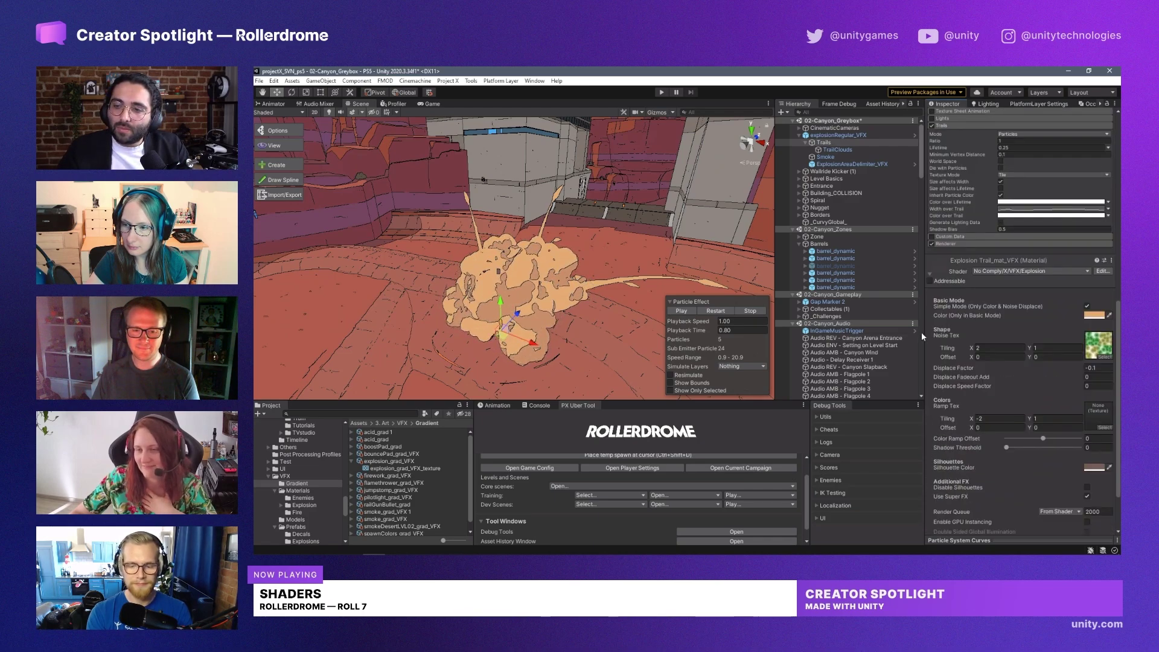
{"action": "left_click_drag", "start_coordinate": [924, 332], "coordinate": [881, 331]}
{"action": "scroll", "coordinate": [998, 333], "scroll_direction": "up", "scroll_amount": 3}
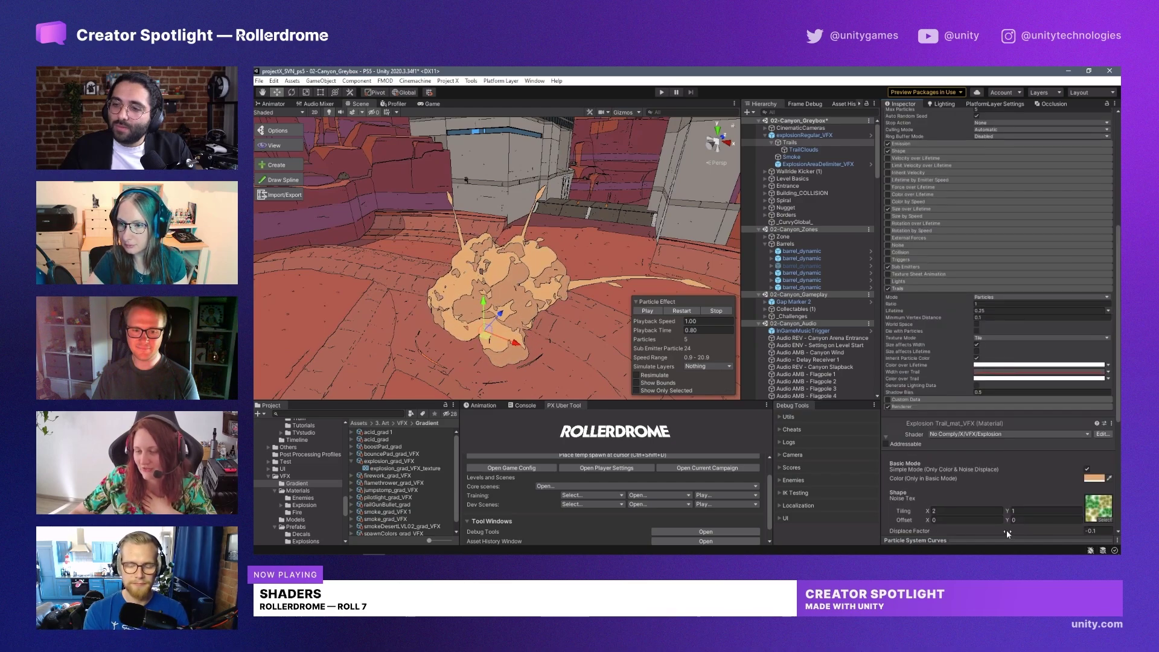
{"action": "left_click_drag", "start_coordinate": [954, 533], "coordinate": [948, 284]}
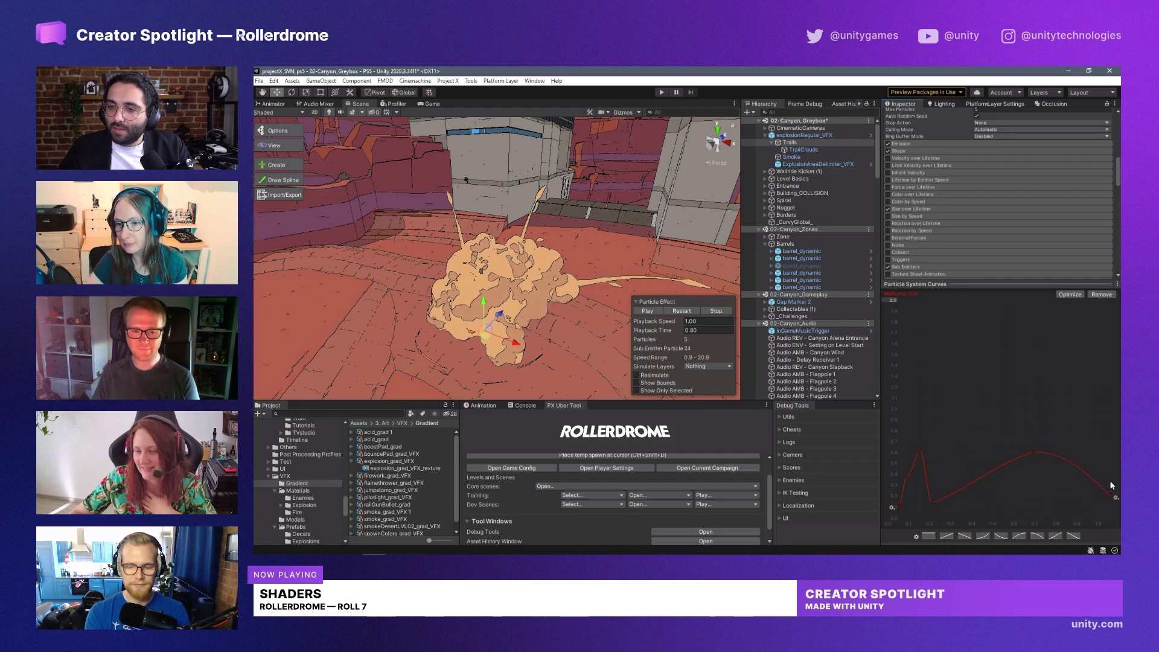
Step: Examine the smoke trails leaving the explosion from several angles, ending with a close-up view
{"action": "middle_click_drag", "start_coordinate": [676, 221], "coordinate": [580, 269]}
{"action": "scroll", "coordinate": [580, 269], "scroll_direction": "up", "scroll_amount": 2}
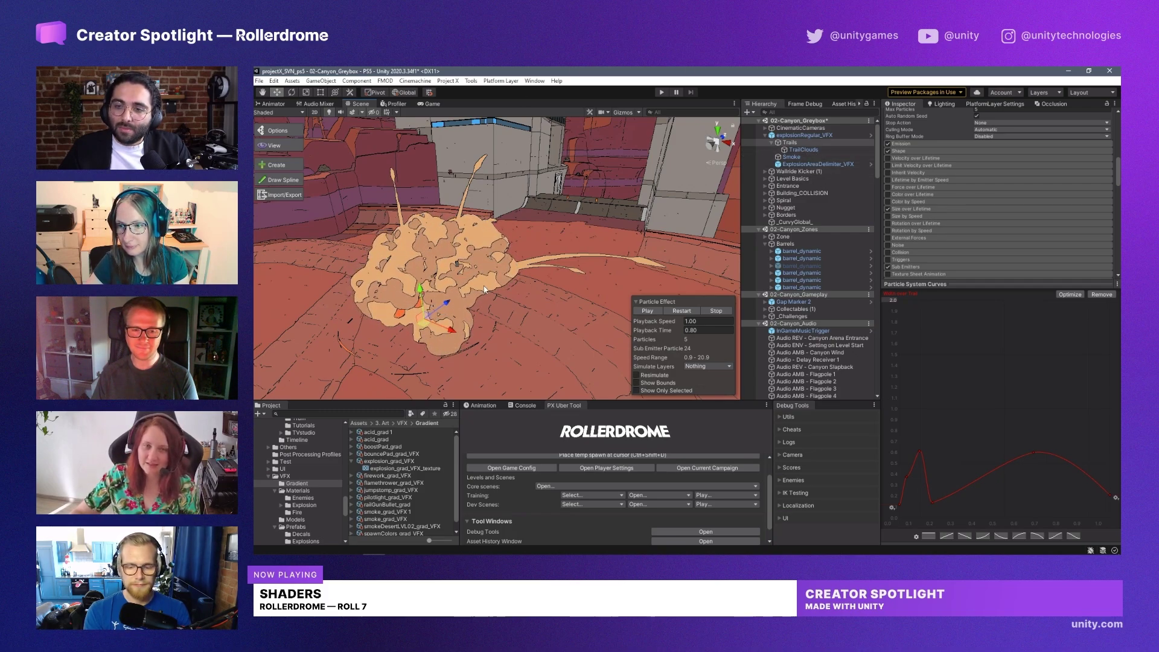
{"action": "right_click_drag", "start_coordinate": [622, 258], "coordinate": [548, 263]}
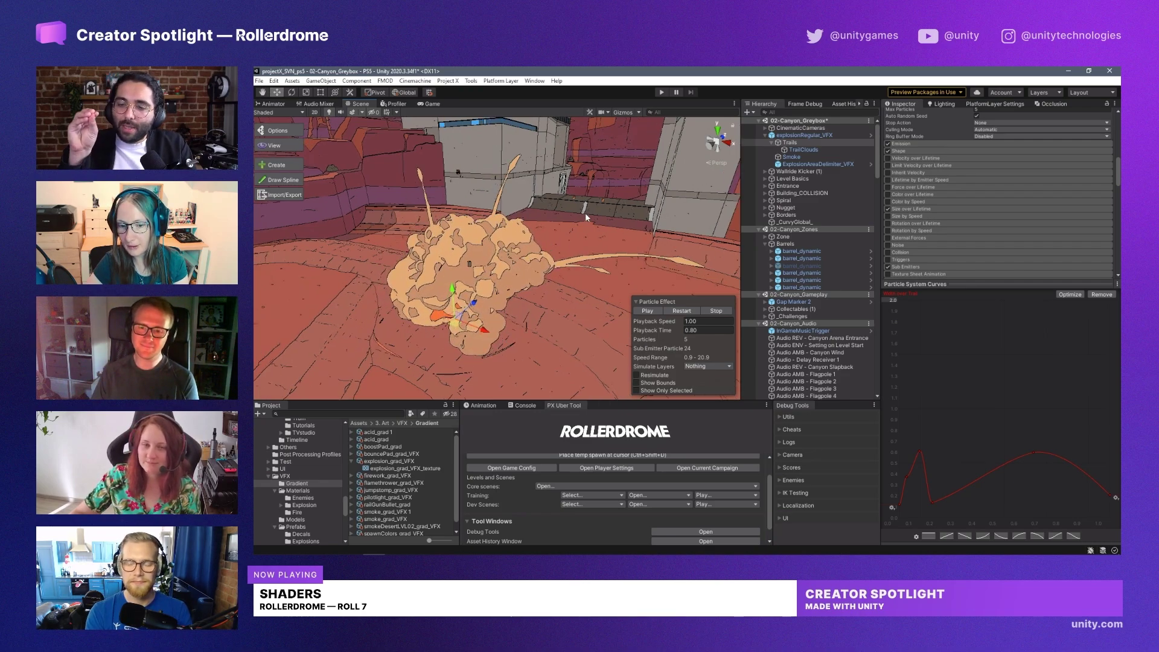
{"action": "mouse_move", "coordinate": [585, 213]}
{"action": "middle_mouse_down"}
{"action": "mouse_move", "coordinate": [591, 222]}
{"action": "mouse_move", "coordinate": [586, 198]}
{"action": "middle_mouse_up"}
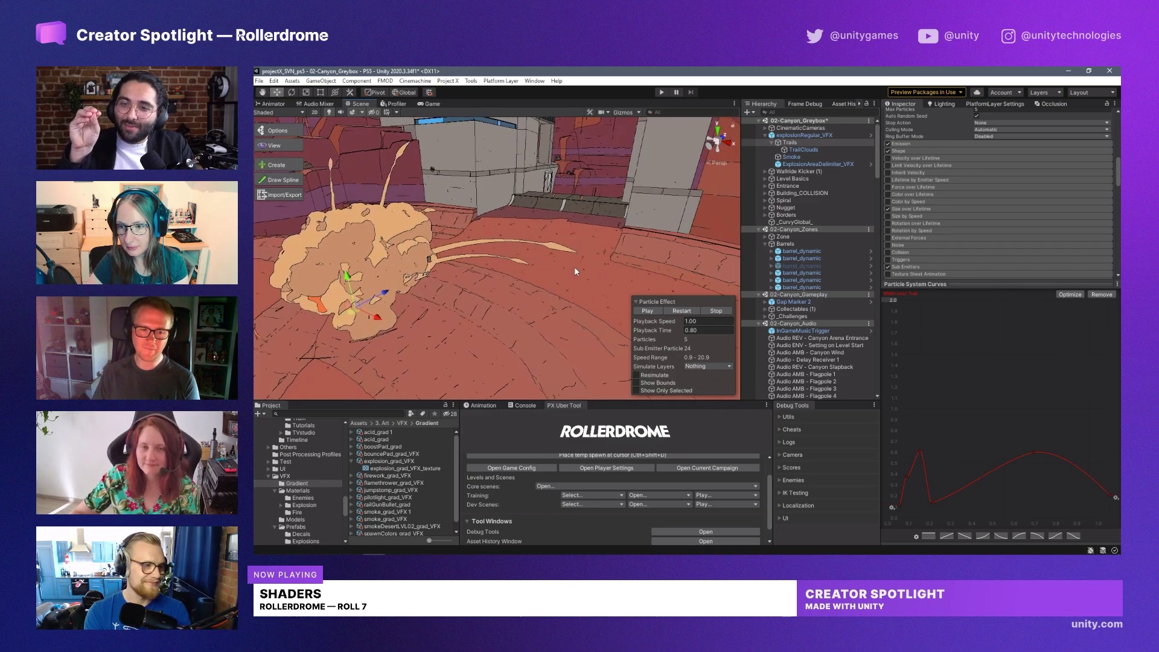
{"action": "scroll", "coordinate": [574, 270], "scroll_direction": "up", "scroll_amount": 2}
{"action": "left_click_drag", "start_coordinate": [560, 269], "coordinate": [622, 272], "text": "alt"}
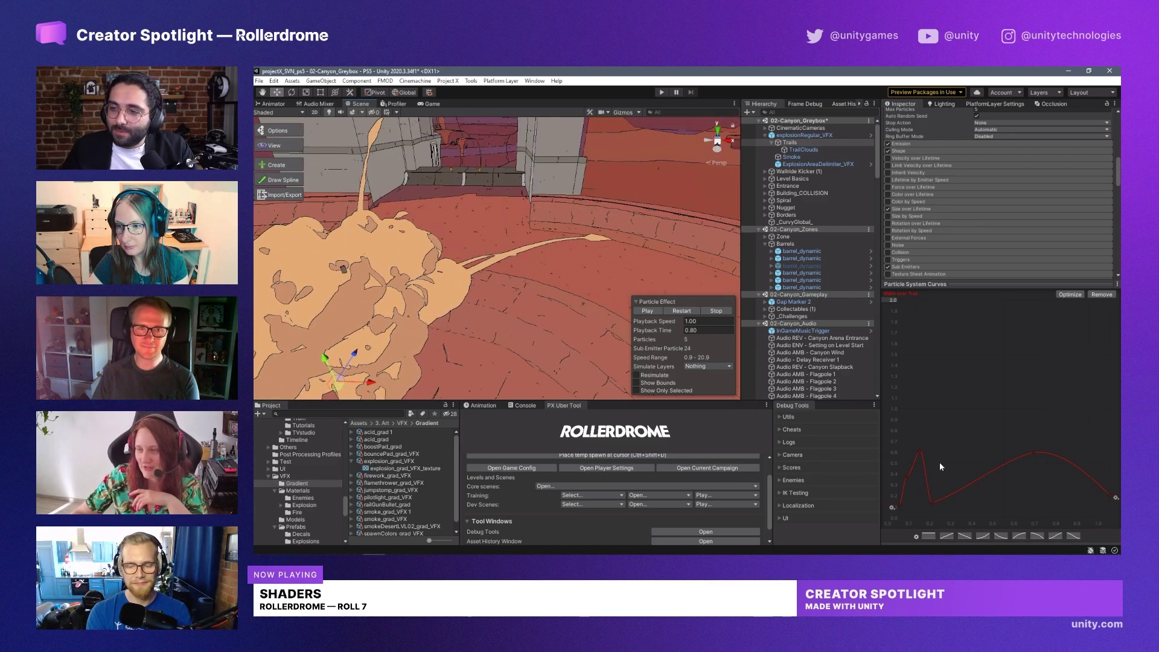
Step: Narrow the Inspector, collapse the particle curves display and show the Explosion Trail_mat_VFX material settings again
{"action": "left_click_drag", "start_coordinate": [879, 403], "coordinate": [953, 406]}
{"action": "right_click_drag", "start_coordinate": [423, 262], "coordinate": [591, 258]}
{"action": "left_click_drag", "start_coordinate": [591, 257], "coordinate": [622, 250], "text": "alt"}
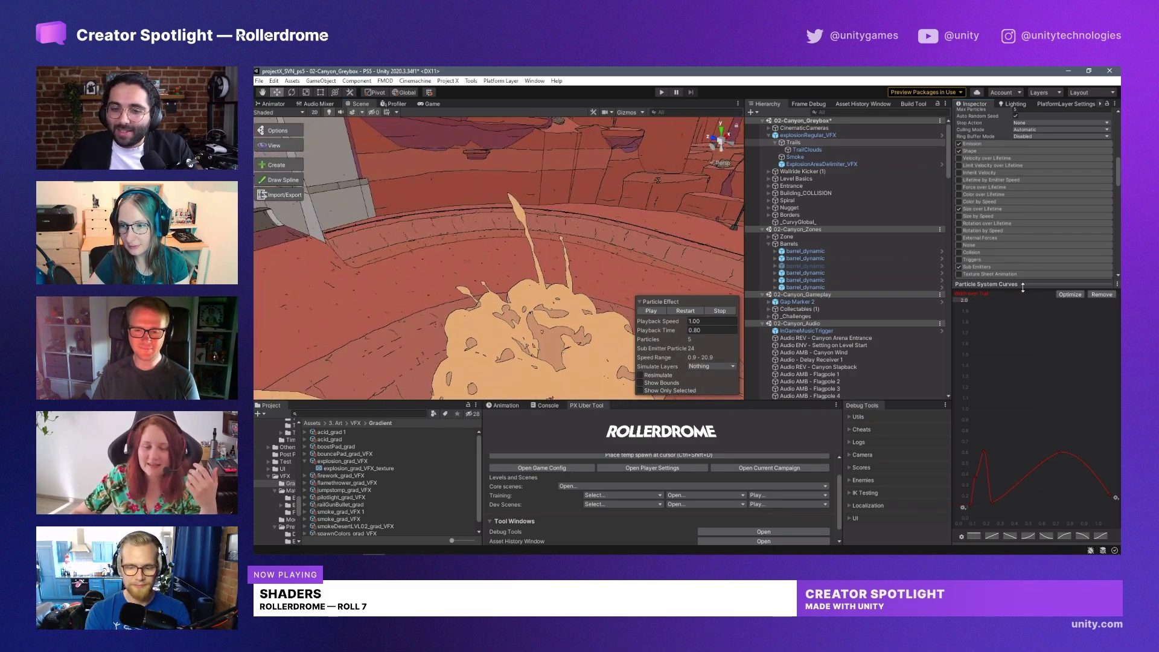
{"action": "left_click_drag", "start_coordinate": [1022, 284], "coordinate": [1031, 506]}
{"action": "scroll", "coordinate": [1022, 409], "scroll_direction": "down", "scroll_amount": 5}
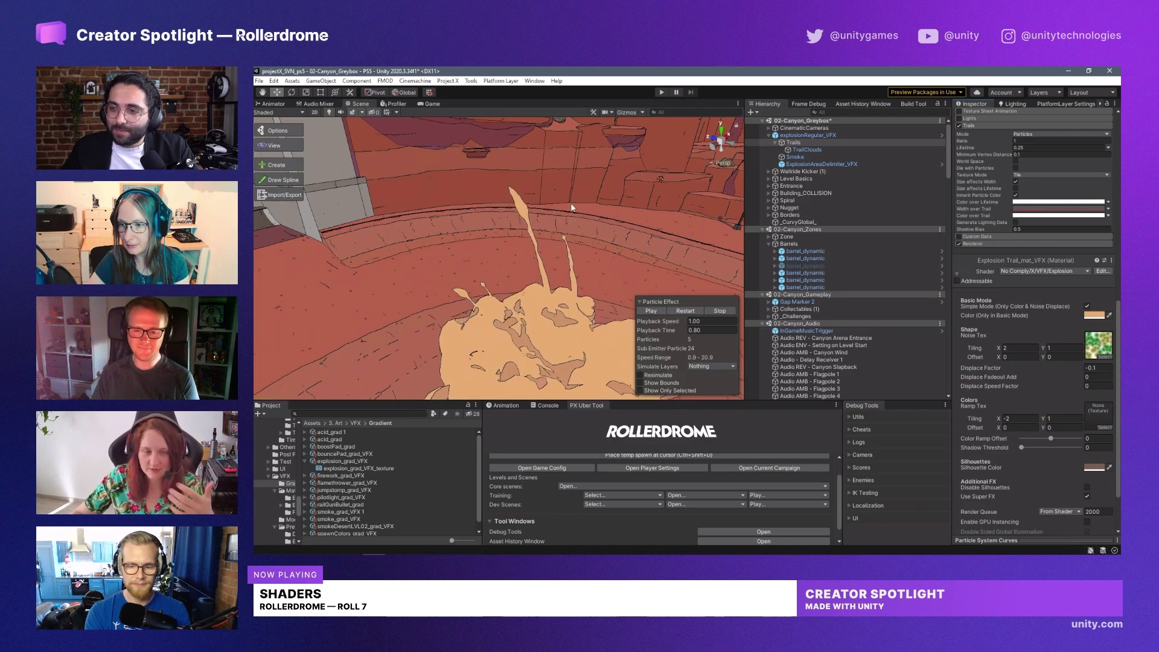
Step: Examine the shape of the tallest smoke trail from high and low viewpoints around the explosion
{"action": "right_click_drag", "start_coordinate": [628, 210], "coordinate": [570, 284]}
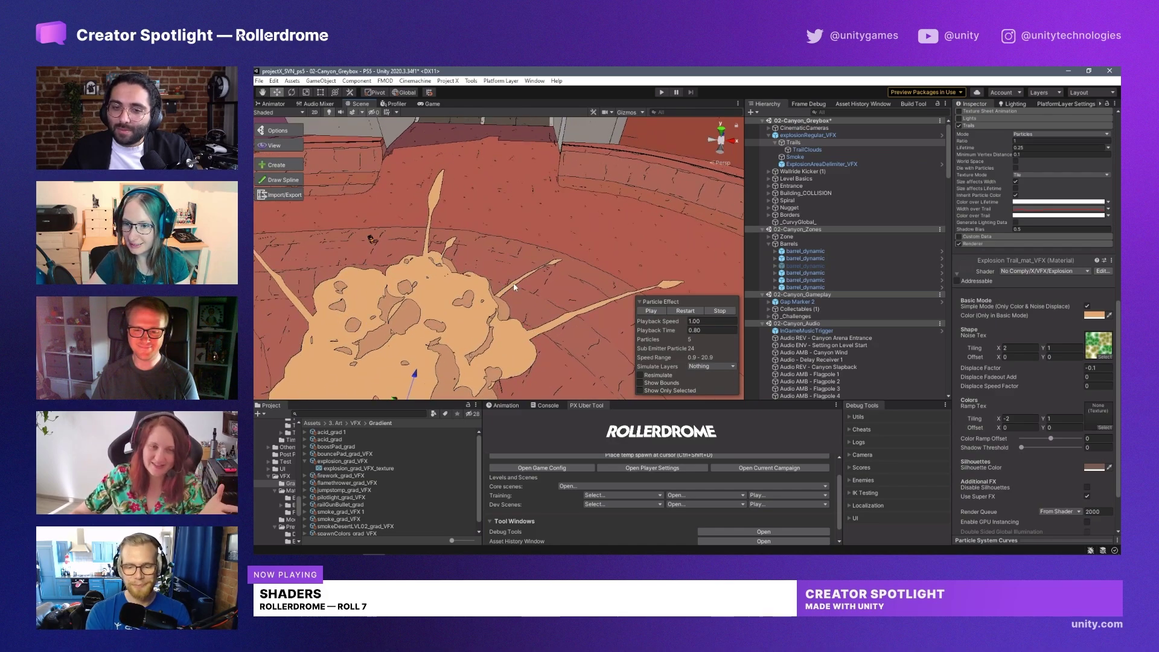
{"action": "right_click_drag", "start_coordinate": [501, 289], "coordinate": [605, 269]}
{"action": "right_click_drag", "start_coordinate": [509, 227], "coordinate": [538, 248]}
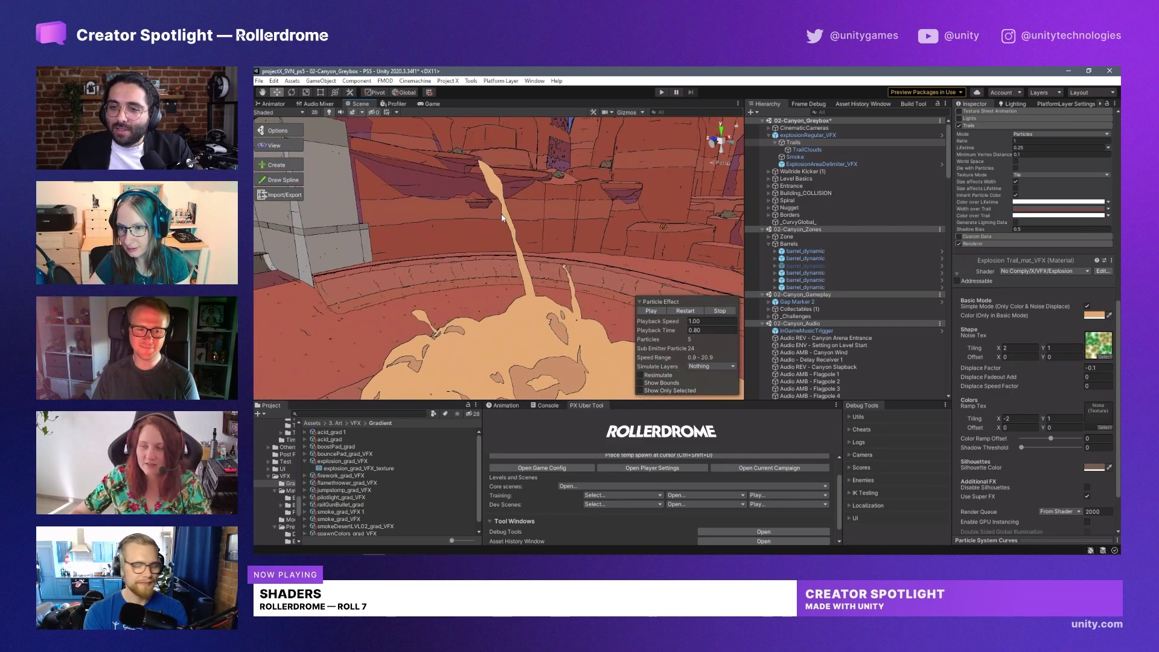
{"action": "scroll", "coordinate": [545, 239], "scroll_direction": "down", "scroll_amount": 4}
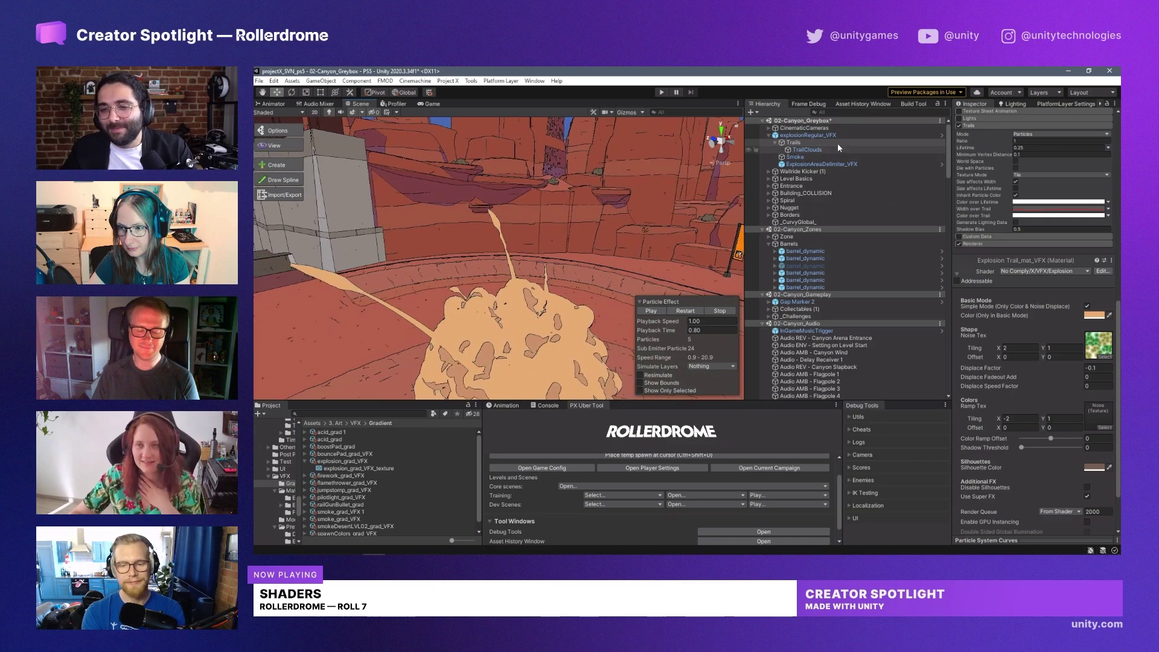
Step: Select explosionRegular_VFX and view the whole explosion alongside its Explosion Regular Heat_mat_VFX material settings
{"action": "left_click", "coordinate": [831, 134]}
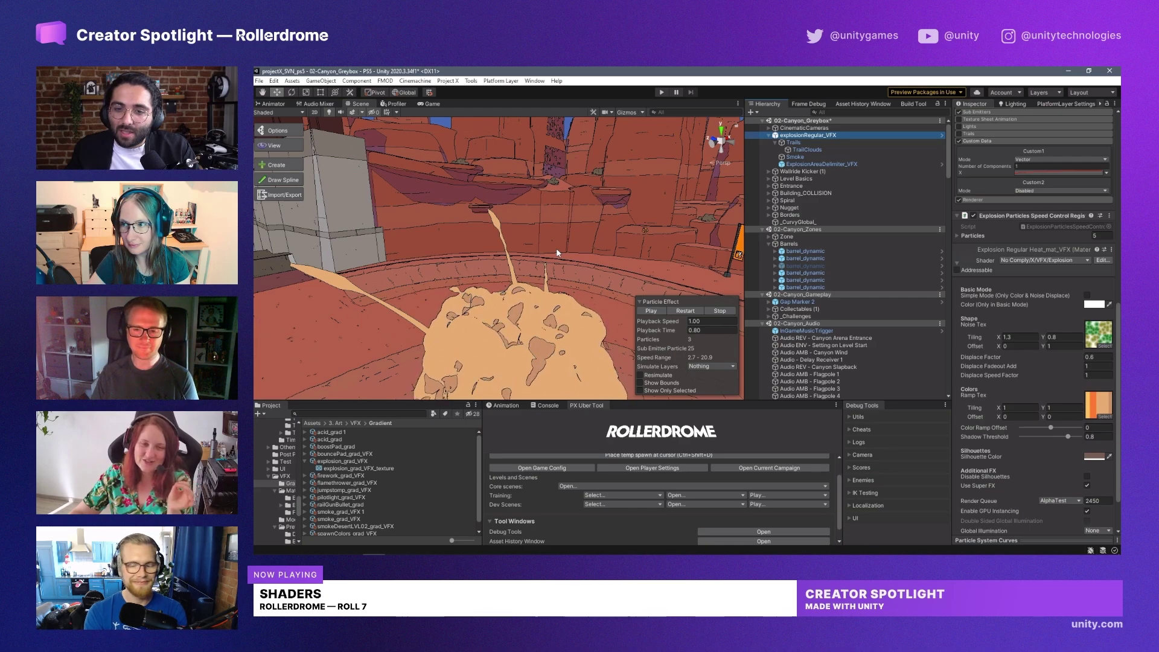
{"action": "scroll", "coordinate": [558, 252], "scroll_direction": "down", "scroll_amount": 3}
{"action": "left_click_drag", "start_coordinate": [601, 210], "coordinate": [471, 272], "text": "alt"}
{"action": "middle_click_drag", "start_coordinate": [471, 271], "coordinate": [506, 202]}
{"action": "left_click_drag", "start_coordinate": [507, 202], "coordinate": [444, 175], "text": "alt"}
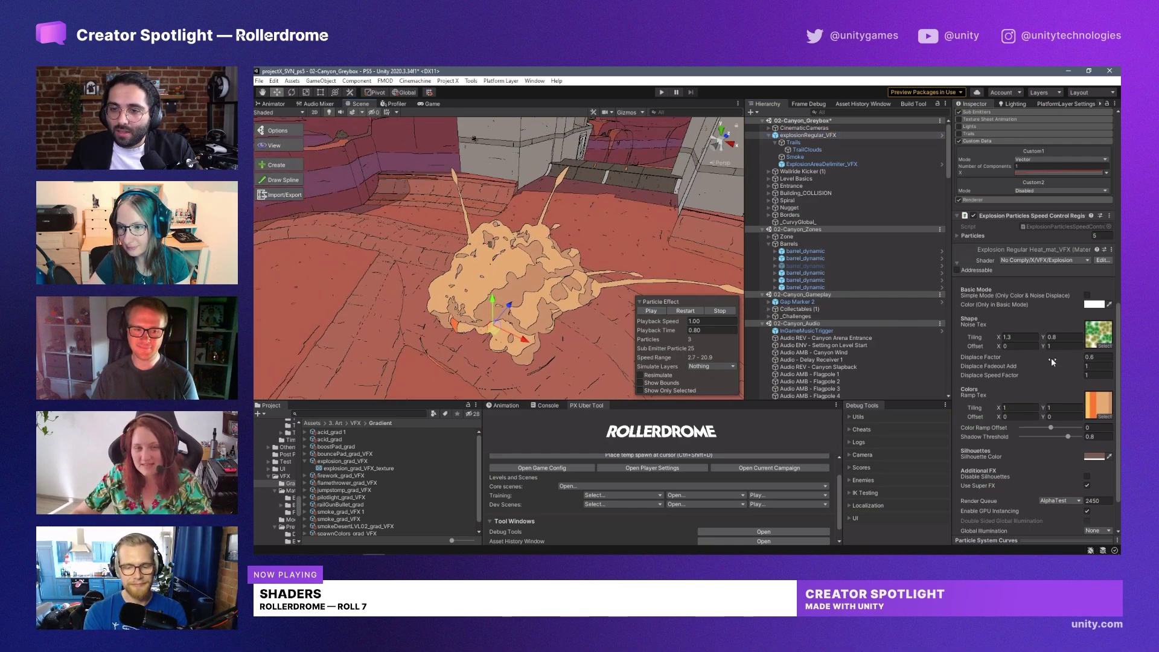
{"action": "scroll", "coordinate": [520, 260], "scroll_direction": "up", "scroll_amount": 2}
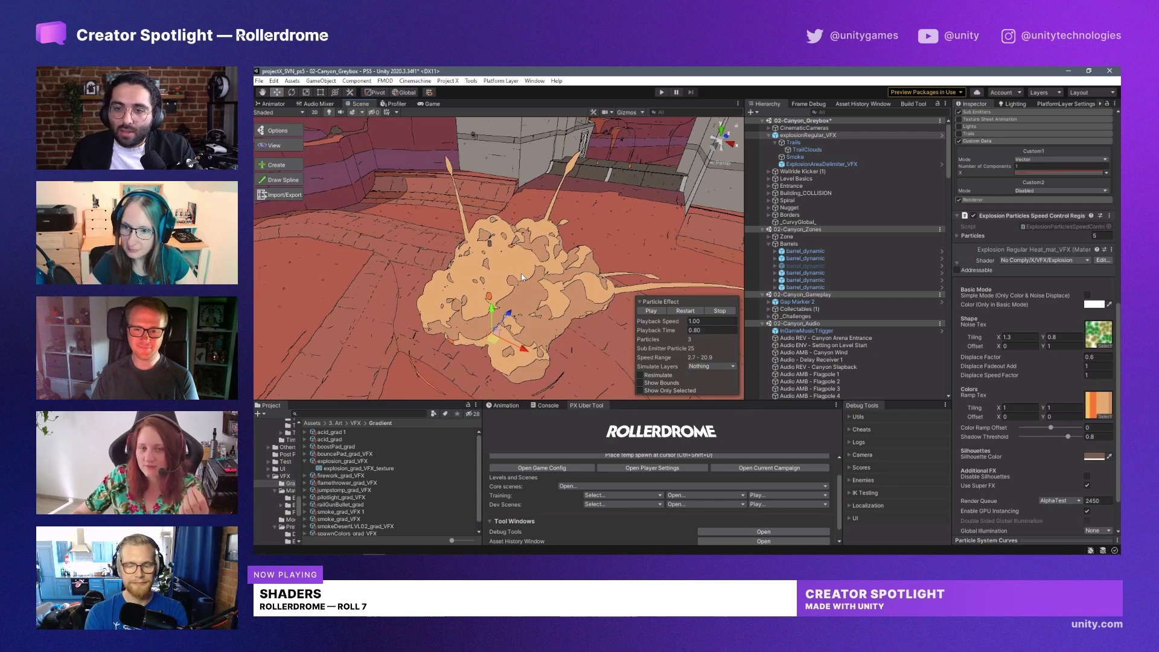
Step: Locate the voronoi_noise texture in the Noises folder and show an enlarged preview of it
{"action": "left_click", "coordinate": [1104, 340]}
{"action": "left_click", "coordinate": [334, 475]}
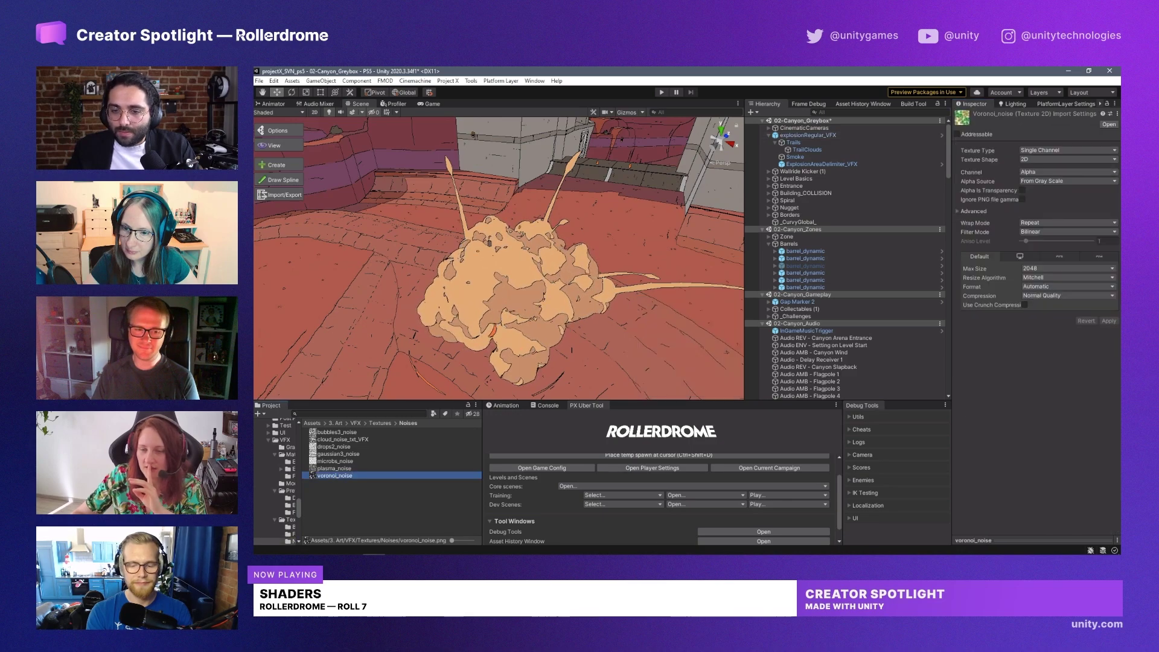
{"action": "left_click", "coordinate": [976, 530]}
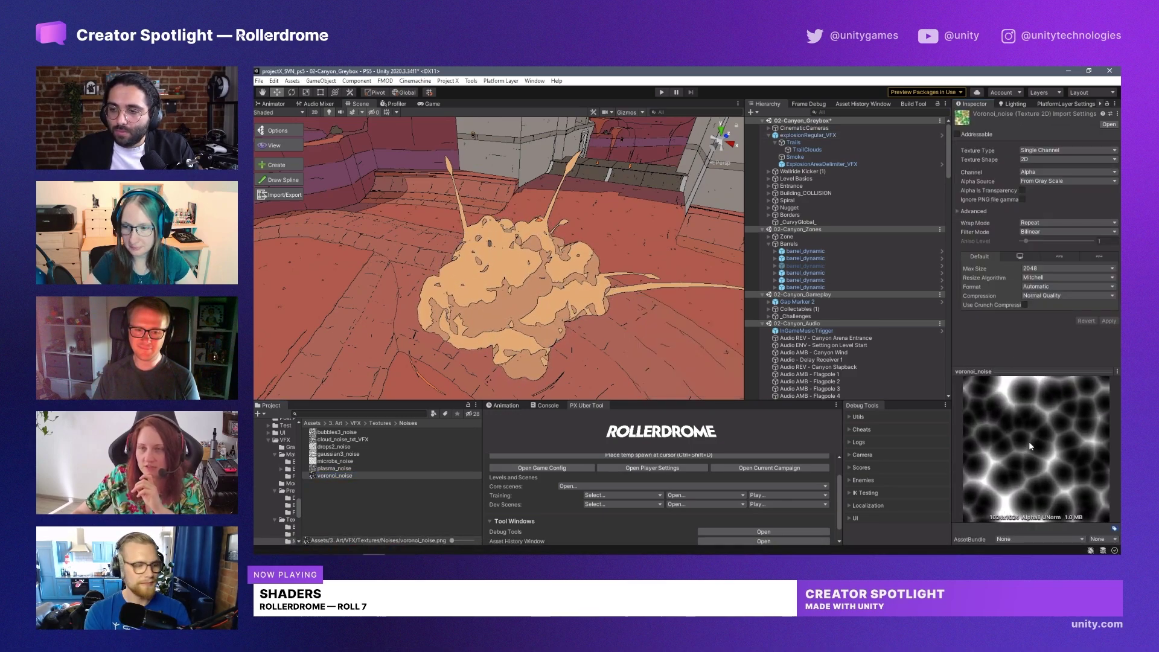
Step: Reselect explosionRegular_VFX, collapse its particle curves and show its Custom Data module and heat material settings
{"action": "left_click", "coordinate": [812, 135]}
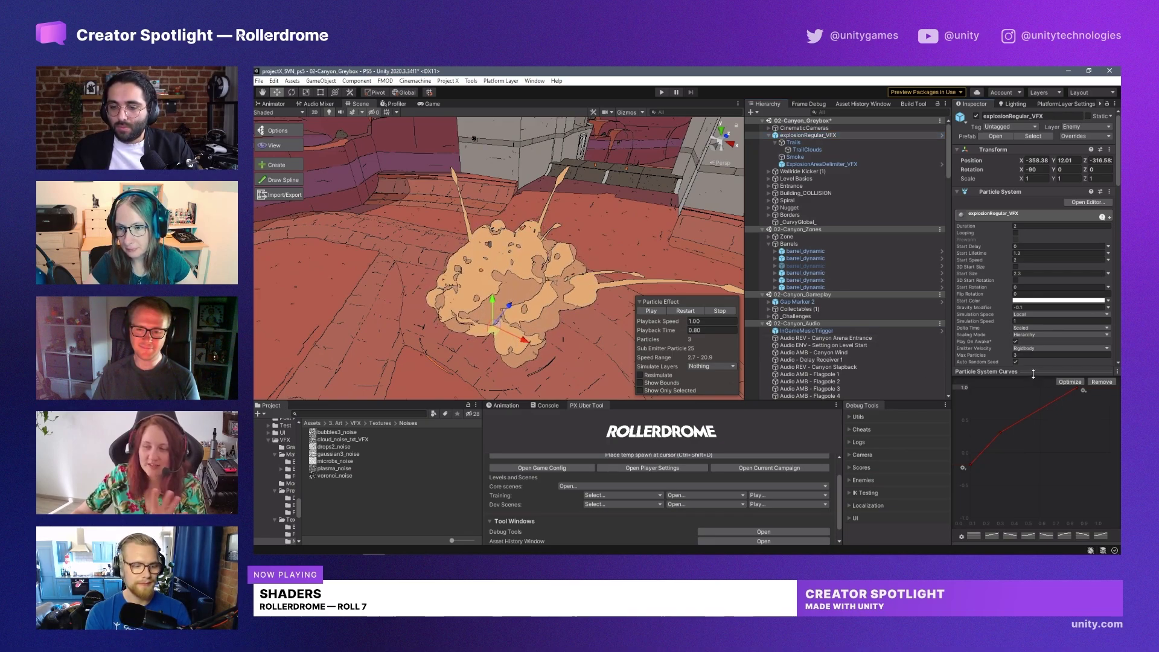
{"action": "left_click_drag", "start_coordinate": [1047, 369], "coordinate": [1051, 522]}
{"action": "scroll", "coordinate": [1030, 393], "scroll_direction": "down", "scroll_amount": 8}
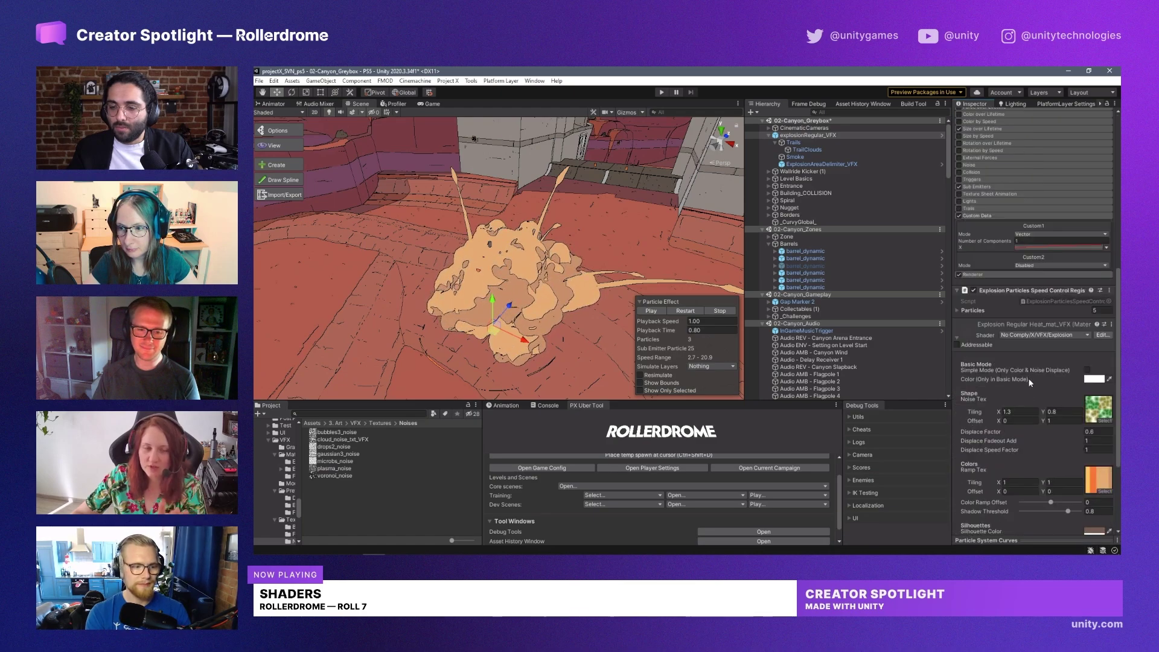
{"action": "scroll", "coordinate": [1029, 380], "scroll_direction": "up", "scroll_amount": 3}
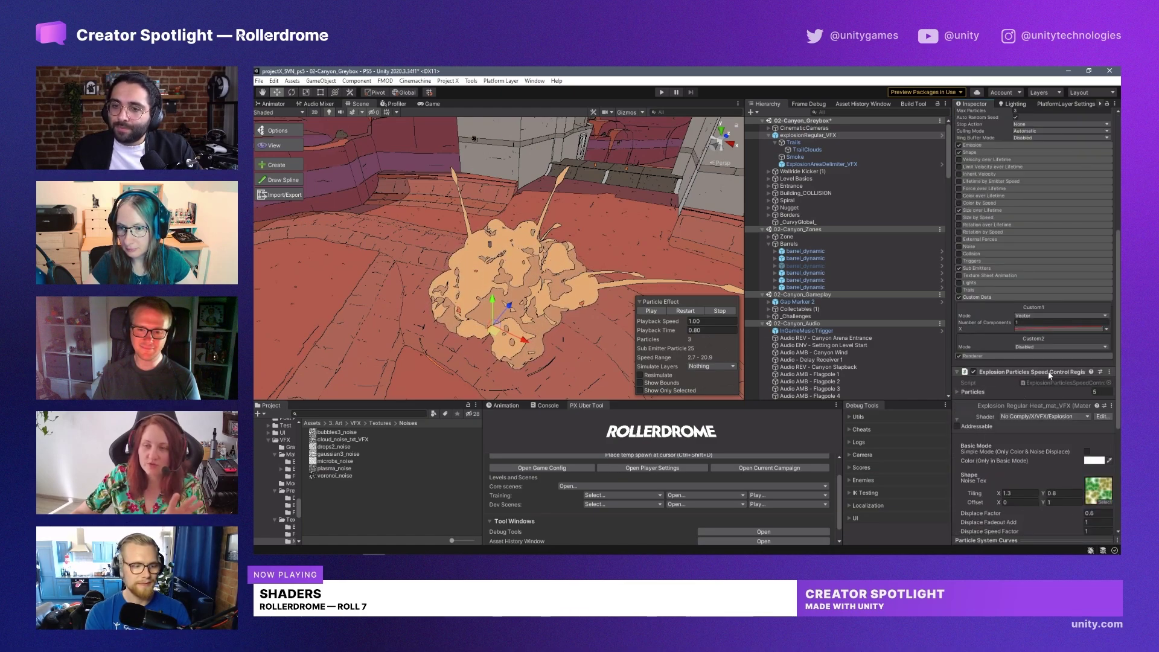
Step: Examine the explosion's noise-displaced surface from varying distances together with the shape and colour settings of its heat material
{"action": "middle_click_drag", "start_coordinate": [620, 258], "coordinate": [609, 261]}
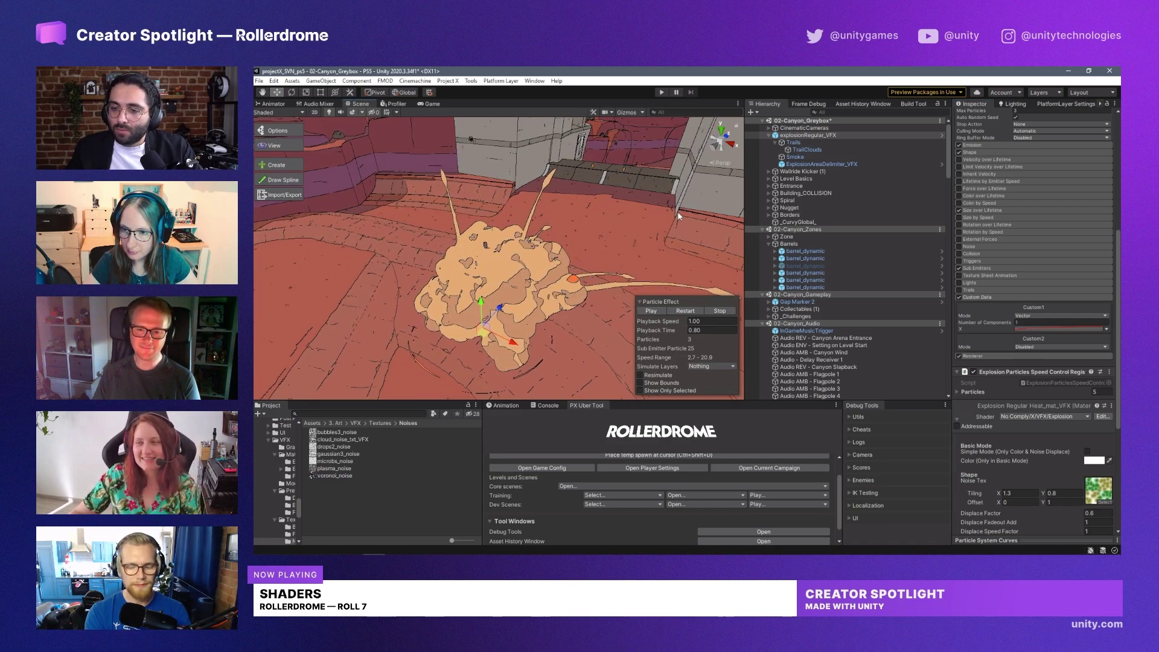
{"action": "scroll", "coordinate": [1019, 349], "scroll_direction": "down", "scroll_amount": 6}
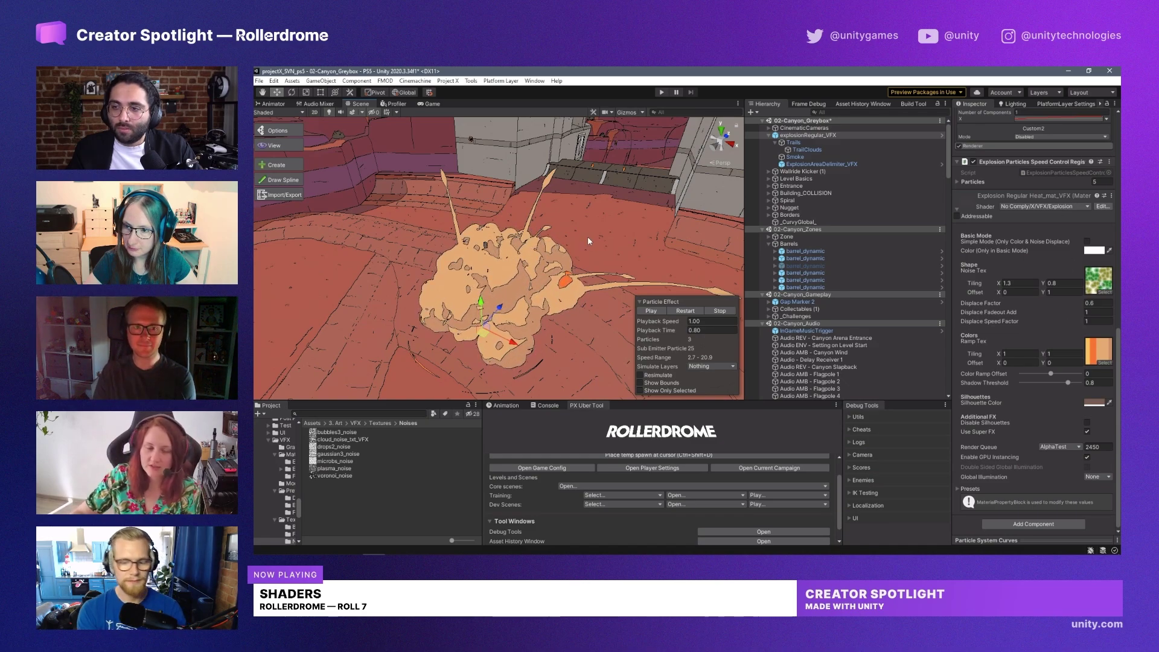
{"action": "middle_click_drag", "start_coordinate": [588, 237], "coordinate": [613, 248]}
{"action": "scroll", "coordinate": [527, 283], "scroll_direction": "down", "scroll_amount": 2}
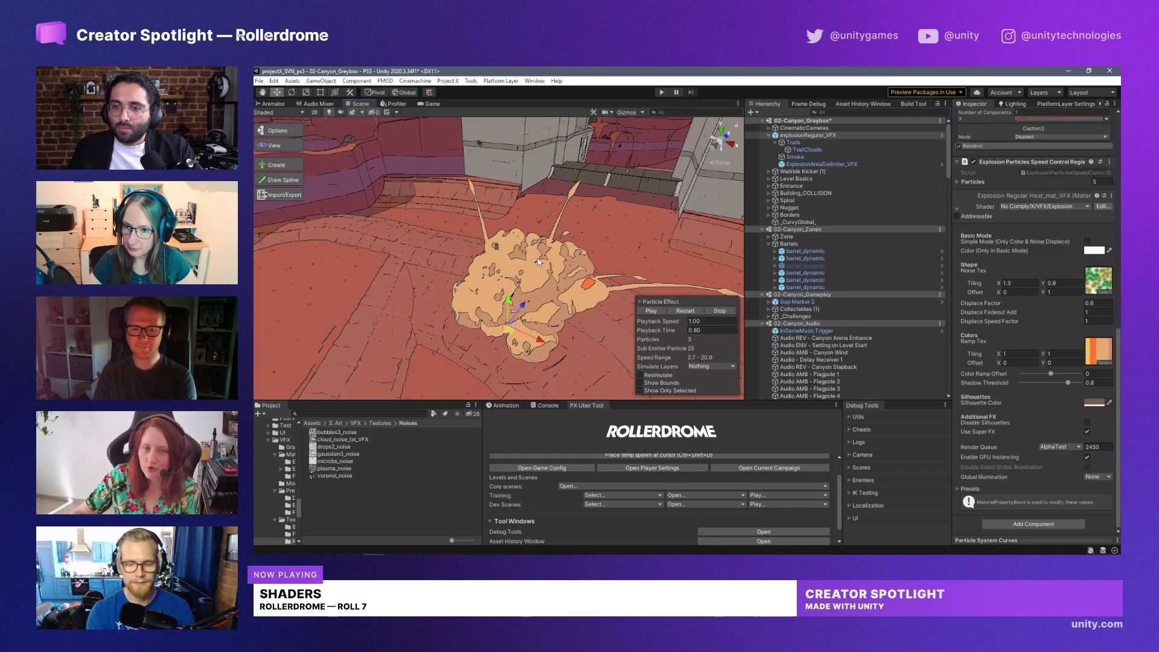
{"action": "left_click", "coordinate": [812, 136]}
{"action": "middle_click_drag", "start_coordinate": [566, 279], "coordinate": [576, 273]}
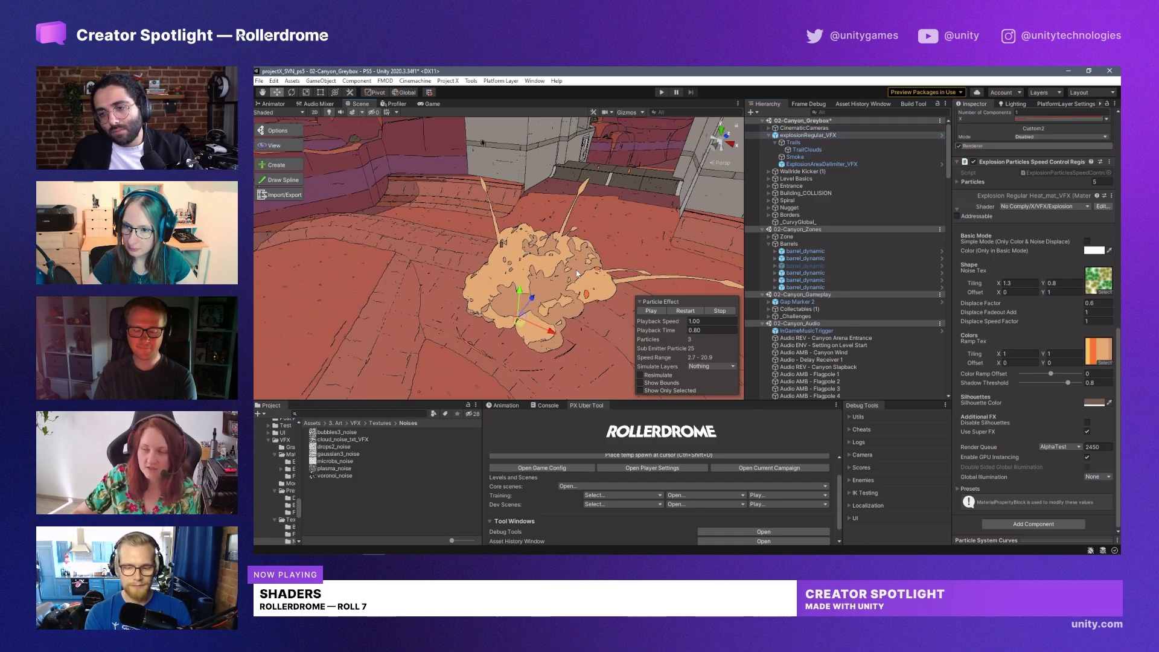
{"action": "scroll", "coordinate": [571, 276], "scroll_direction": "down", "scroll_amount": 1}
{"action": "right_click_drag", "start_coordinate": [555, 346], "coordinate": [557, 342]}
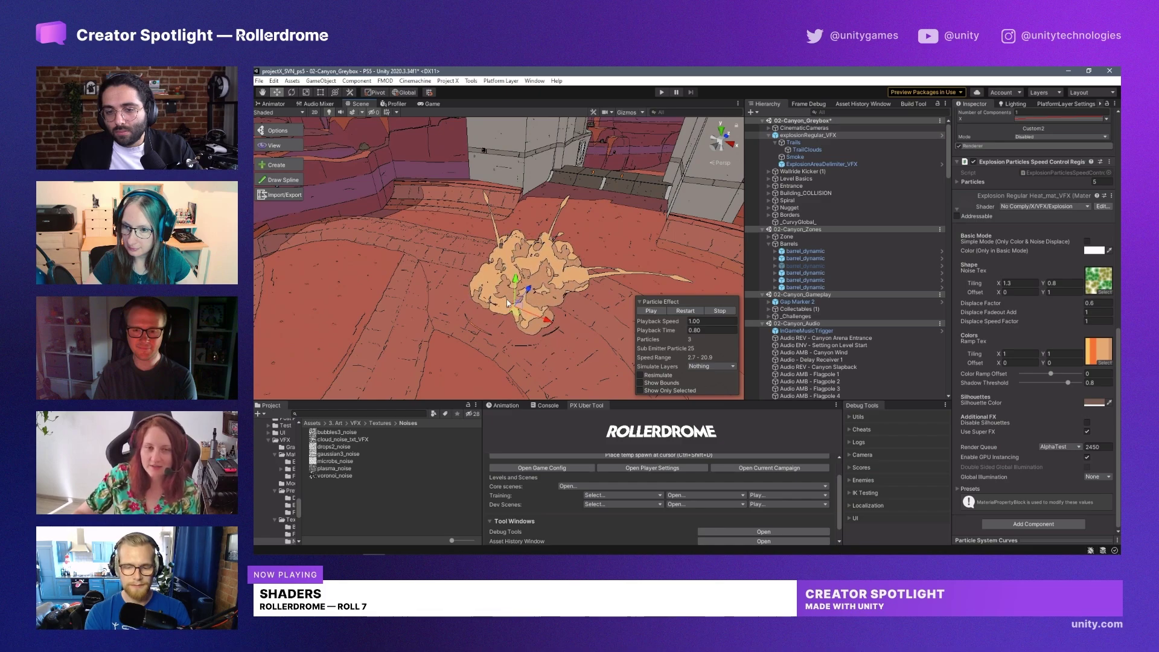
Step: Move explosionRegular_VFX around the canyon floor to preview its surface at different positions
{"action": "mouse_move", "coordinate": [517, 314]}
{"action": "left_mouse_down"}
{"action": "mouse_move", "coordinate": [545, 321]}
{"action": "mouse_move", "coordinate": [561, 296]}
{"action": "mouse_move", "coordinate": [525, 302]}
{"action": "mouse_move", "coordinate": [518, 326]}
{"action": "mouse_move", "coordinate": [478, 313]}
{"action": "mouse_move", "coordinate": [501, 308]}
{"action": "left_mouse_up"}
{"action": "key", "text": "f"}
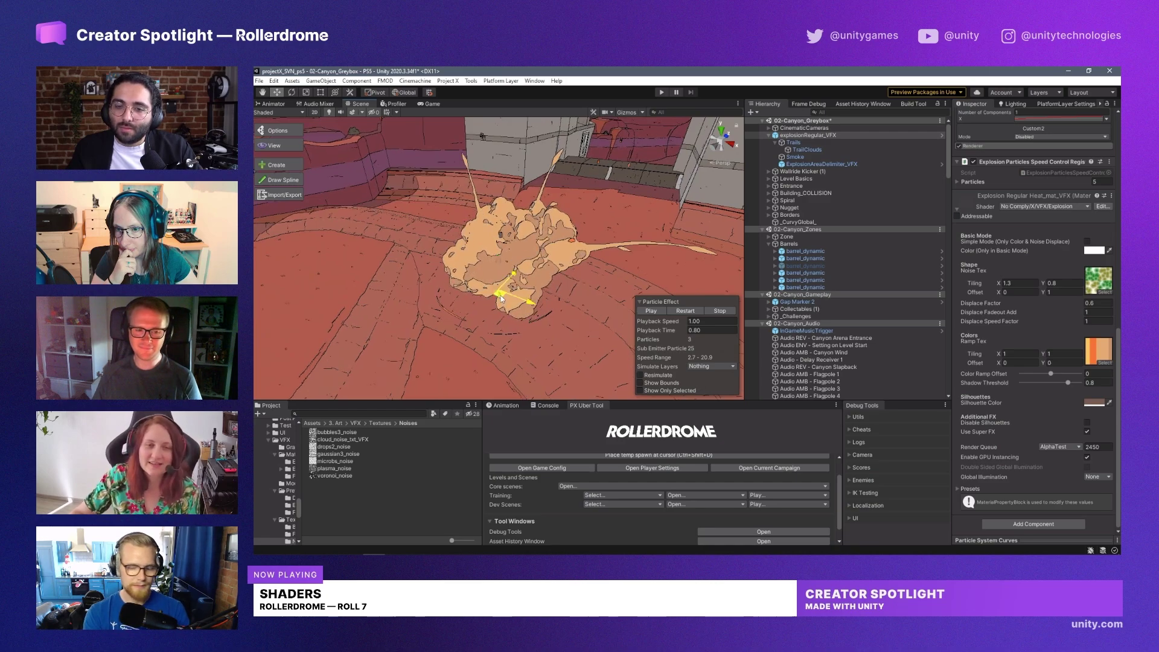
{"action": "left_click_drag", "start_coordinate": [501, 295], "coordinate": [526, 310]}
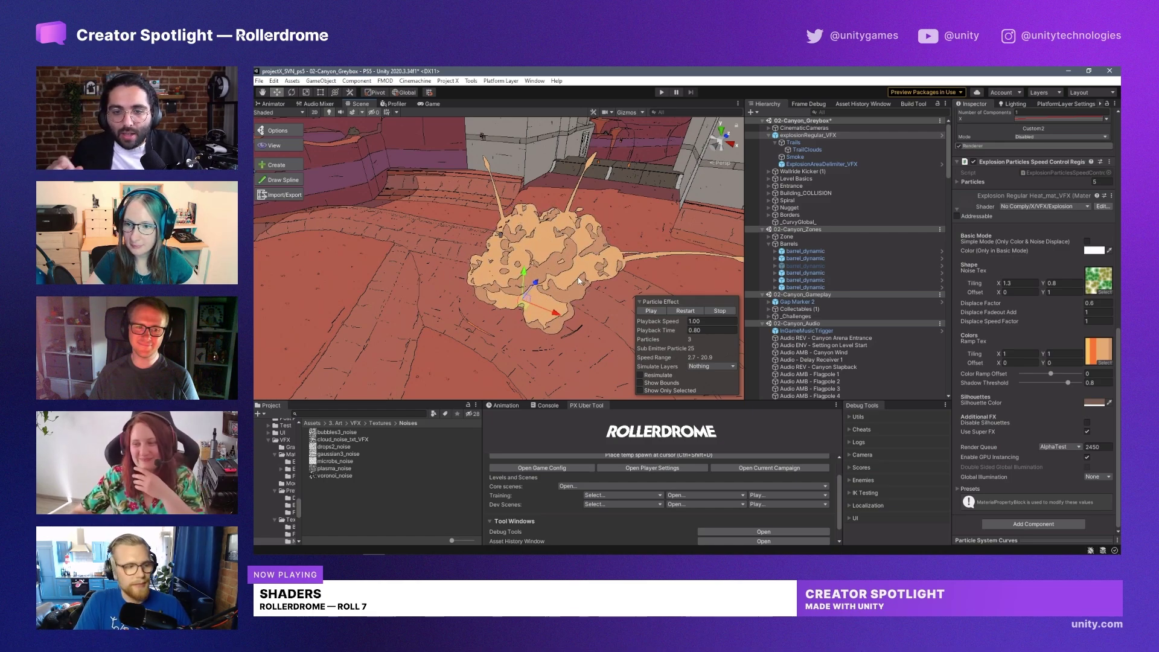
{"action": "left_click_drag", "start_coordinate": [524, 309], "coordinate": [500, 244]}
{"action": "middle_click_drag", "start_coordinate": [539, 246], "coordinate": [578, 269]}
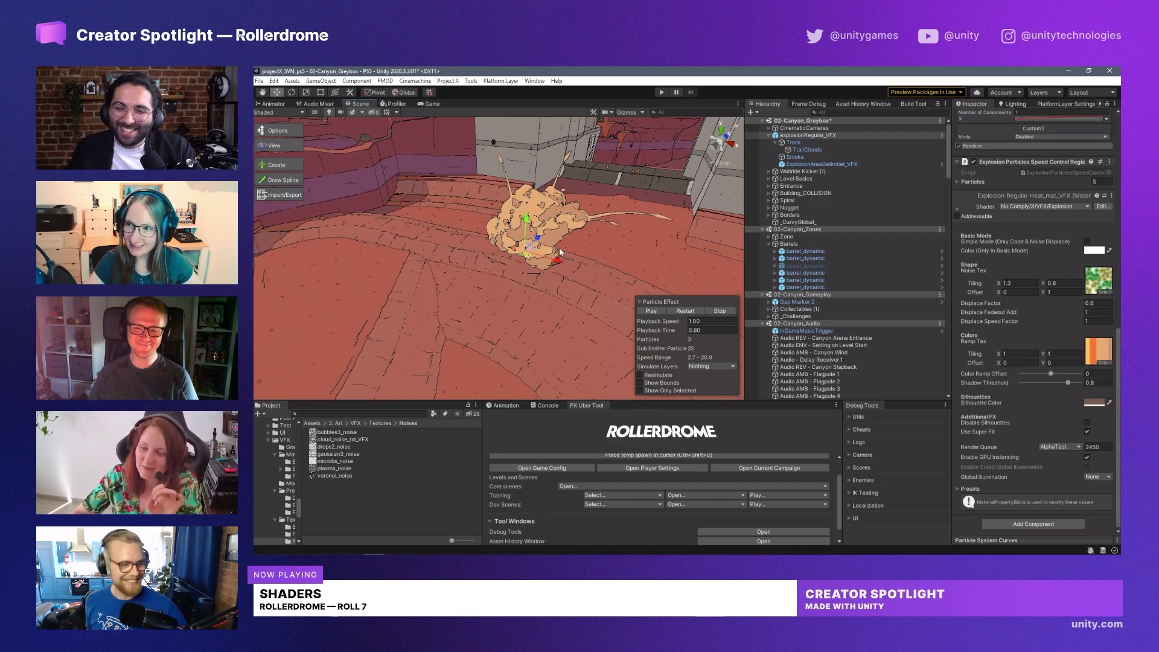
Step: View the explosion facing the canyon gateway and shift it further across the floor beside the small barrel
{"action": "left_click_drag", "start_coordinate": [565, 230], "coordinate": [511, 225], "text": "alt"}
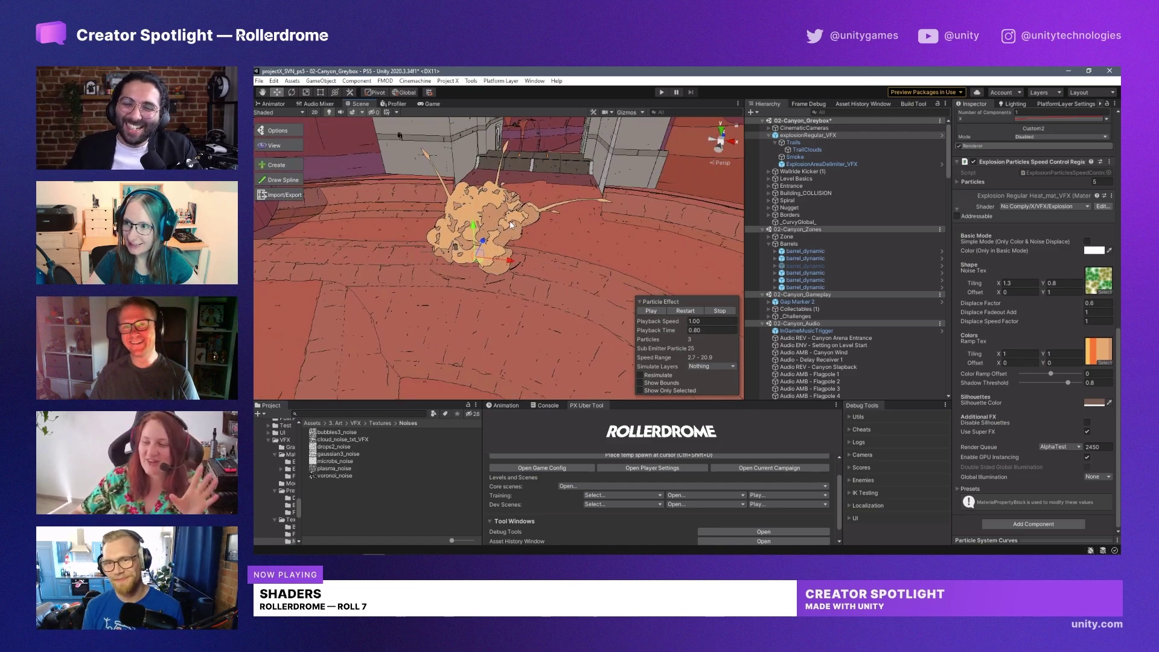
{"action": "middle_click_drag", "start_coordinate": [498, 250], "coordinate": [525, 266]}
{"action": "left_click_drag", "start_coordinate": [483, 266], "coordinate": [507, 271], "text": "alt"}
{"action": "middle_click_drag", "start_coordinate": [507, 271], "coordinate": [559, 260]}
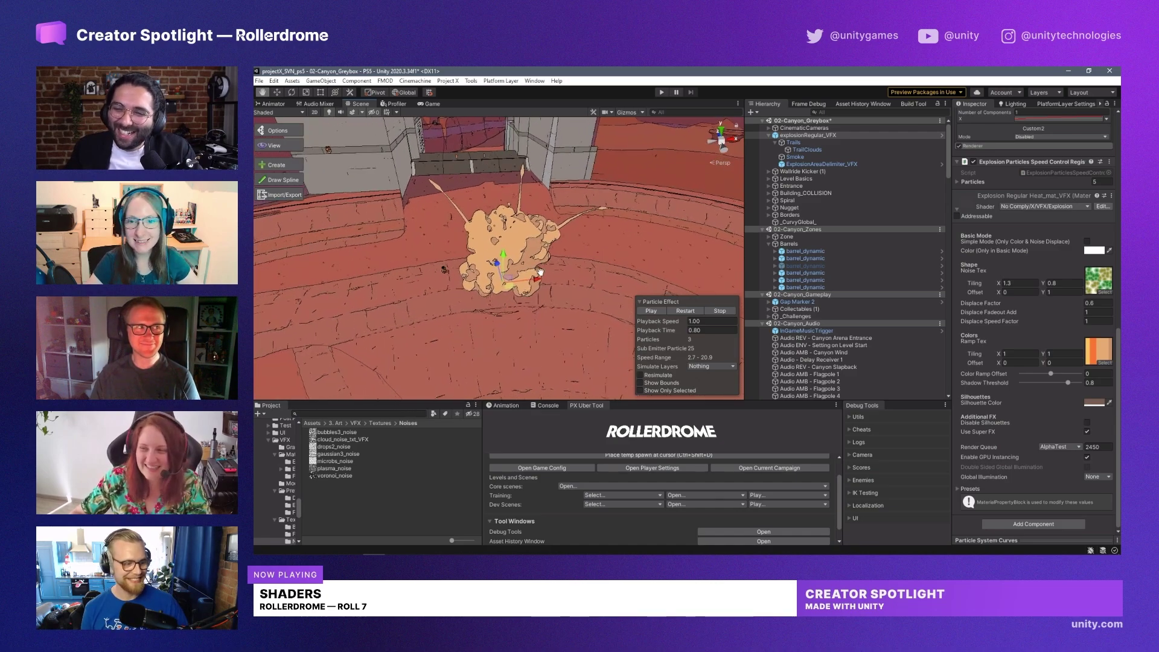
{"action": "left_click_drag", "start_coordinate": [559, 260], "coordinate": [538, 257], "text": "alt"}
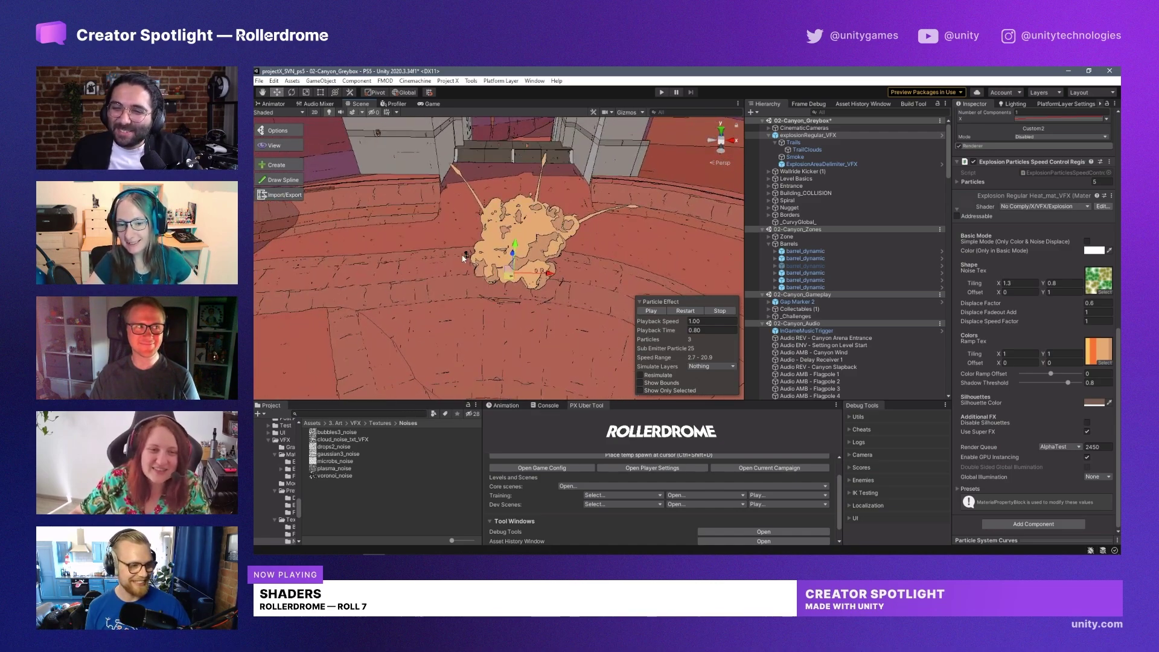
Step: Select the barrel_dynamic object beside the explosion, move it into the cloud and frame it in a close view
{"action": "left_click", "coordinate": [466, 248]}
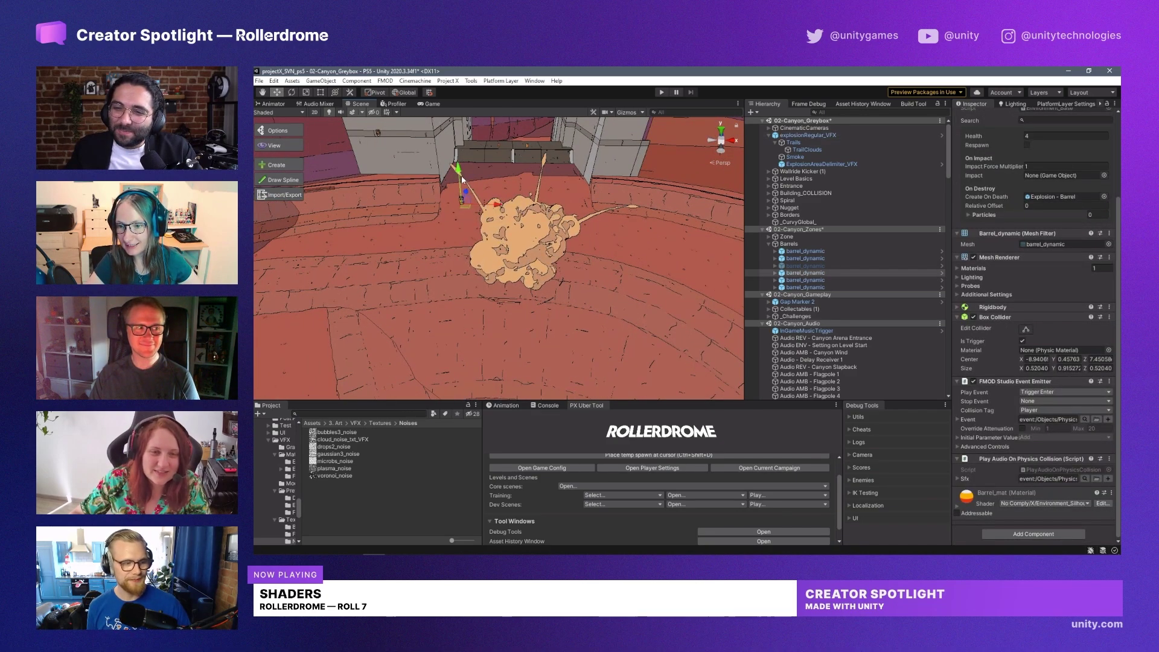
{"action": "left_click_drag", "start_coordinate": [461, 180], "coordinate": [375, 203], "text": "alt"}
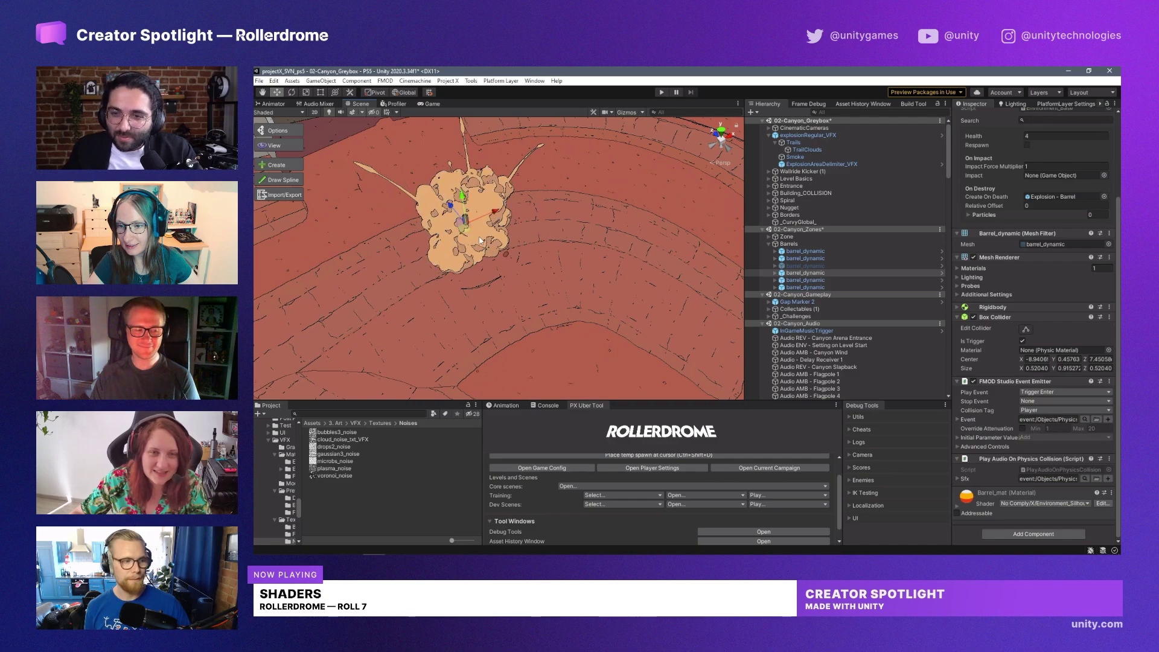
{"action": "key", "text": "f"}
{"action": "scroll", "coordinate": [647, 244], "scroll_direction": "down", "scroll_amount": 12}
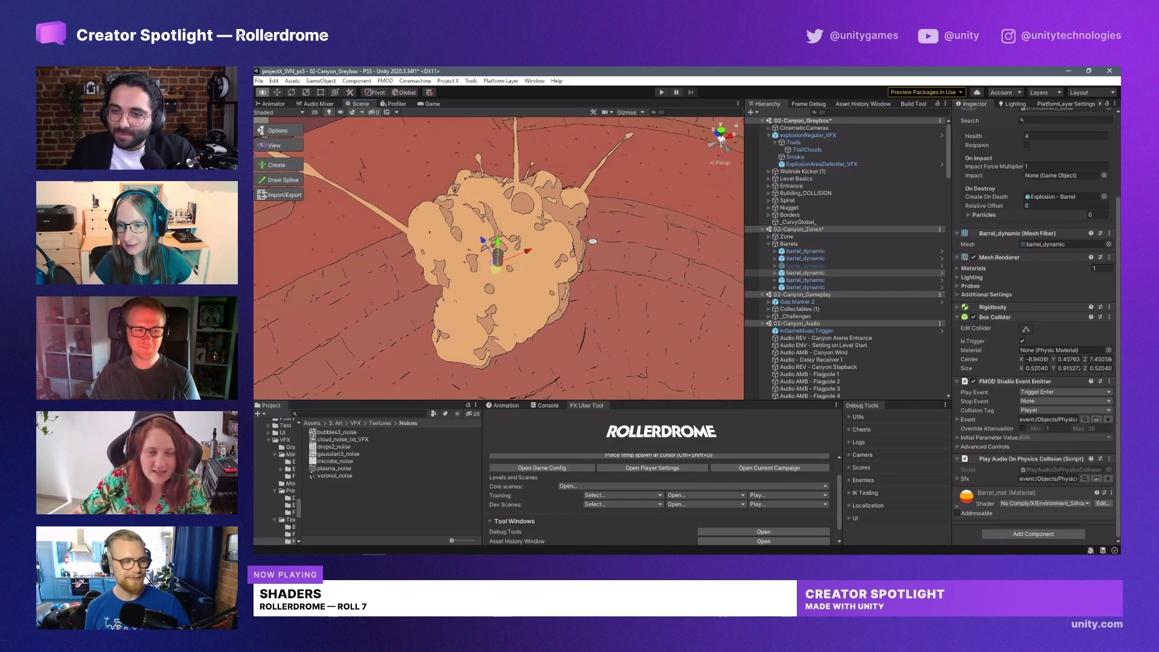
{"action": "left_click_drag", "start_coordinate": [592, 241], "coordinate": [540, 276], "text": "alt"}
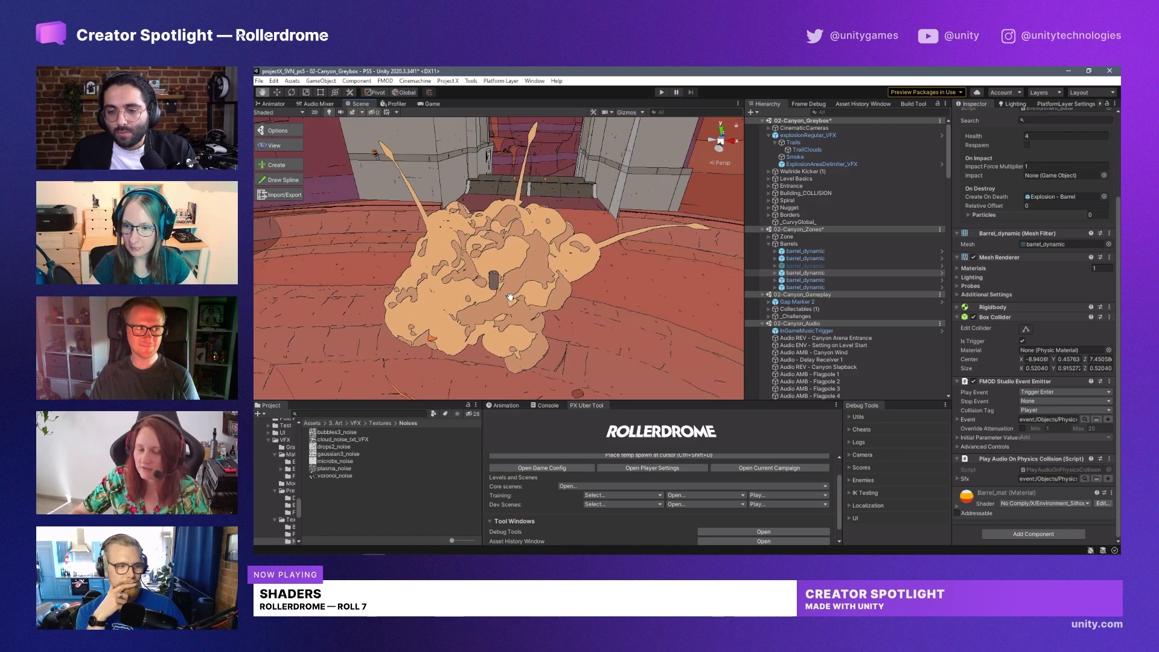
Step: Find the Melee Enemy prefab through the asset history favourites, add it to the scene and position it inside the explosion
{"action": "left_click", "coordinate": [863, 104]}
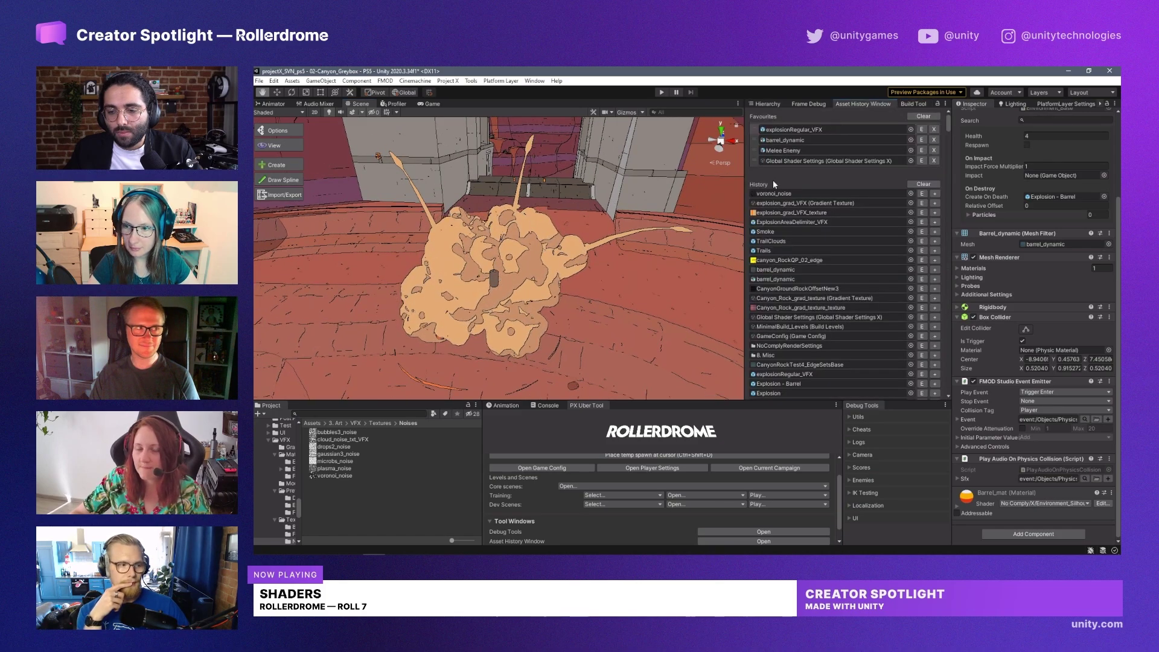
{"action": "left_click", "coordinate": [783, 151]}
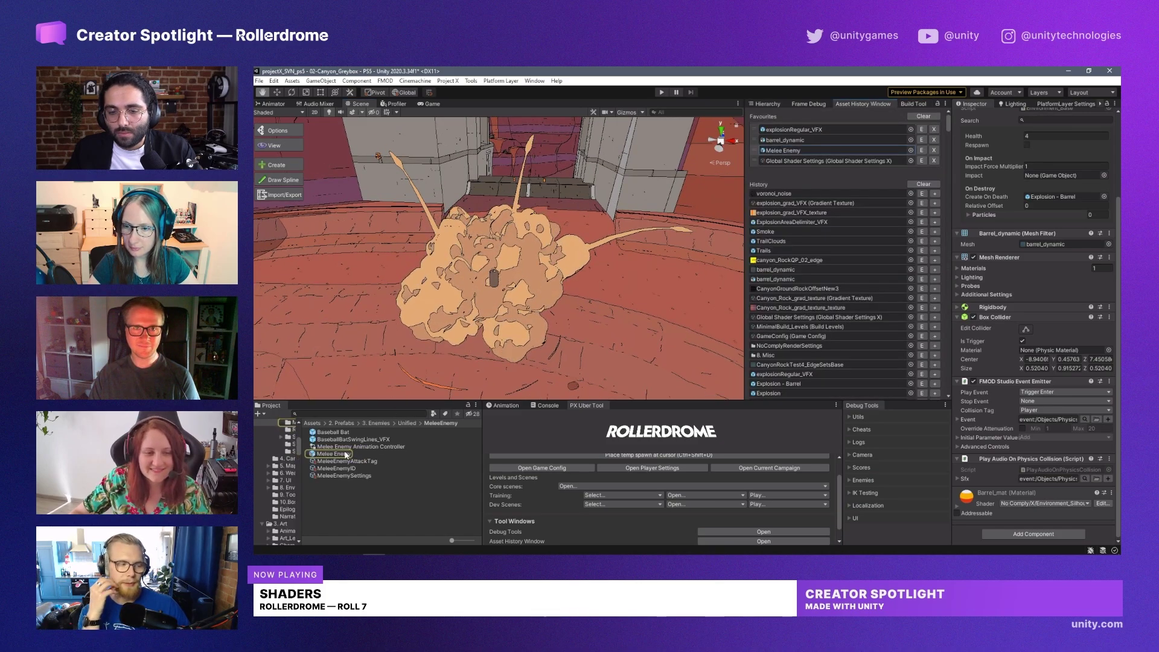
{"action": "left_click_drag", "start_coordinate": [346, 456], "coordinate": [461, 385]}
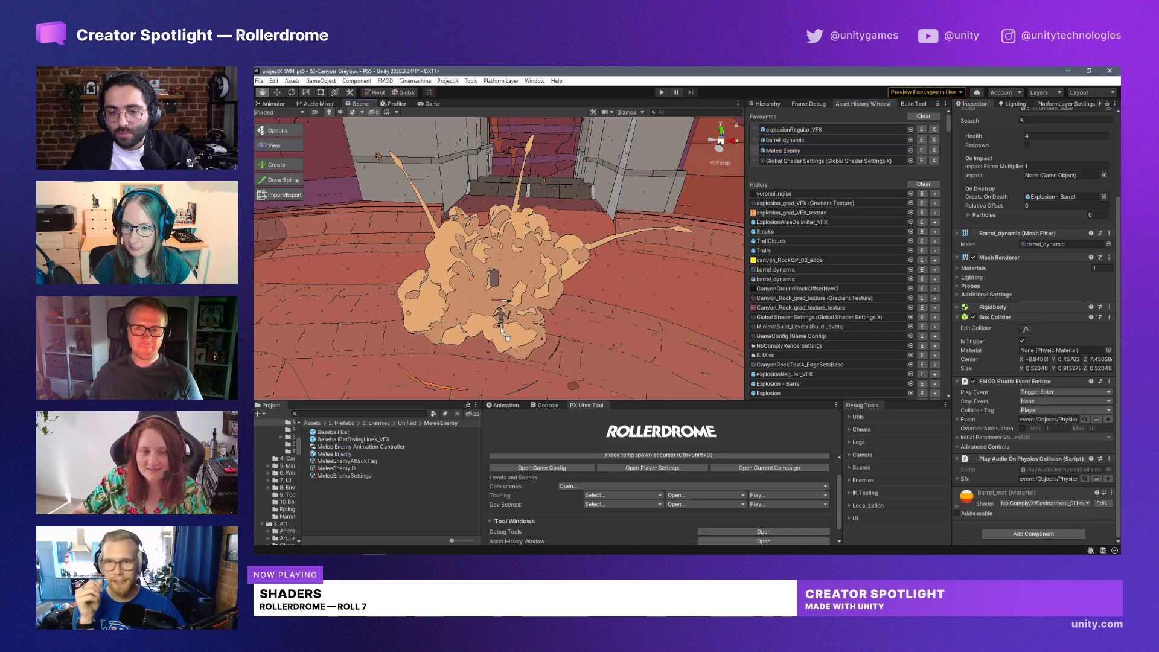
{"action": "left_click_drag", "start_coordinate": [501, 327], "coordinate": [502, 326]}
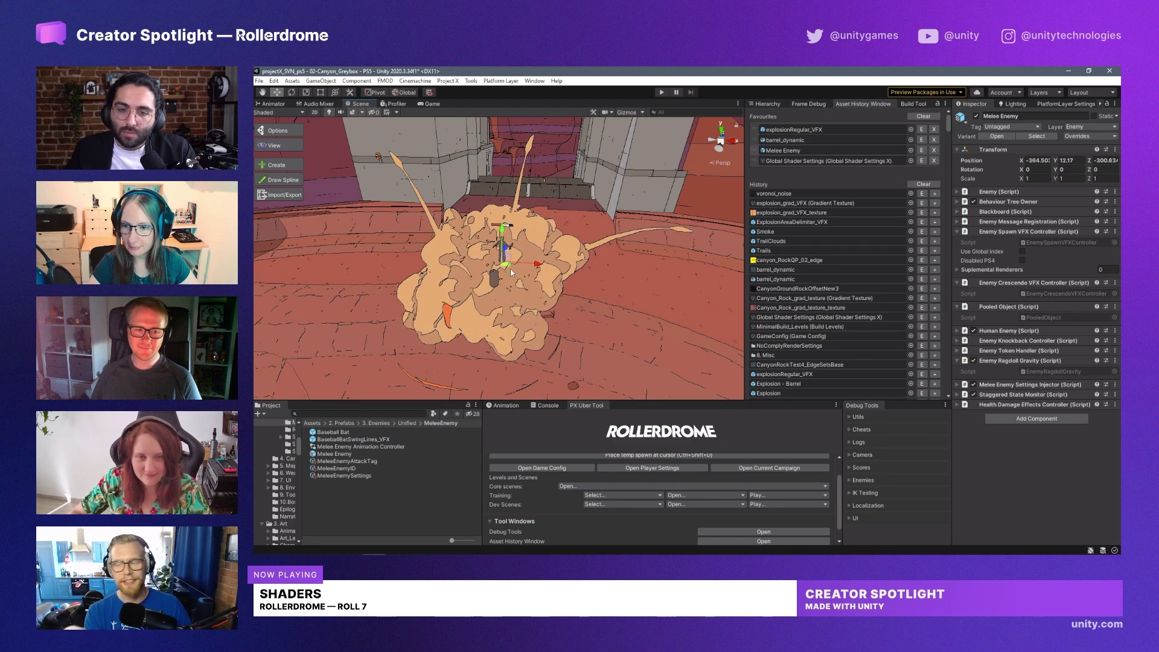
{"action": "left_click_drag", "start_coordinate": [511, 273], "coordinate": [531, 275]}
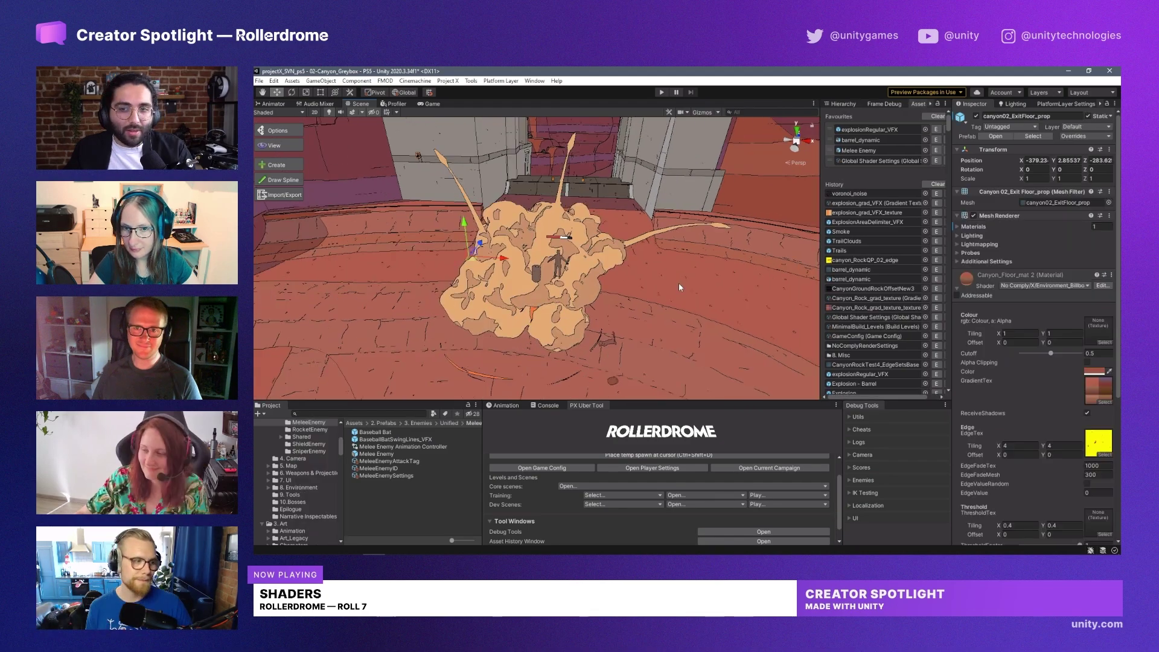